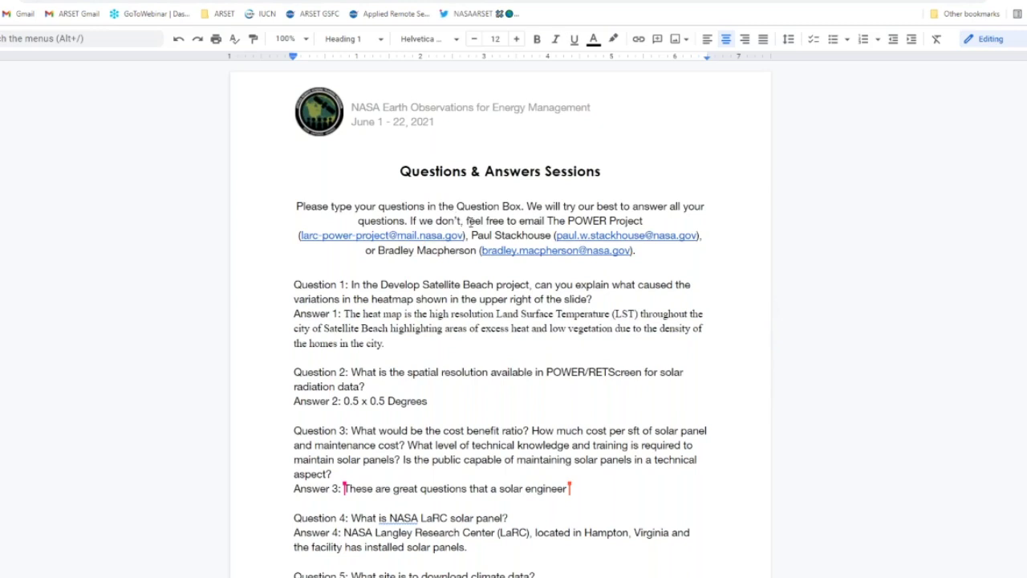
Select the contact sentence in the introduction, then return to the end of Answer 1
{"action": "left_click_drag", "start_coordinate": [465, 221], "coordinate": [639, 249]}
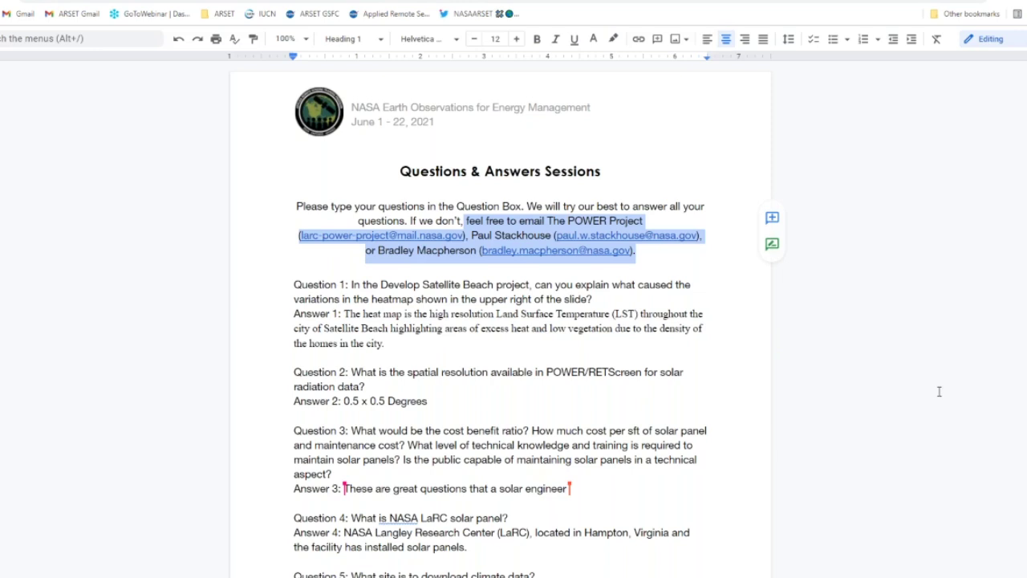
{"action": "key", "text": "alt+Tab"}
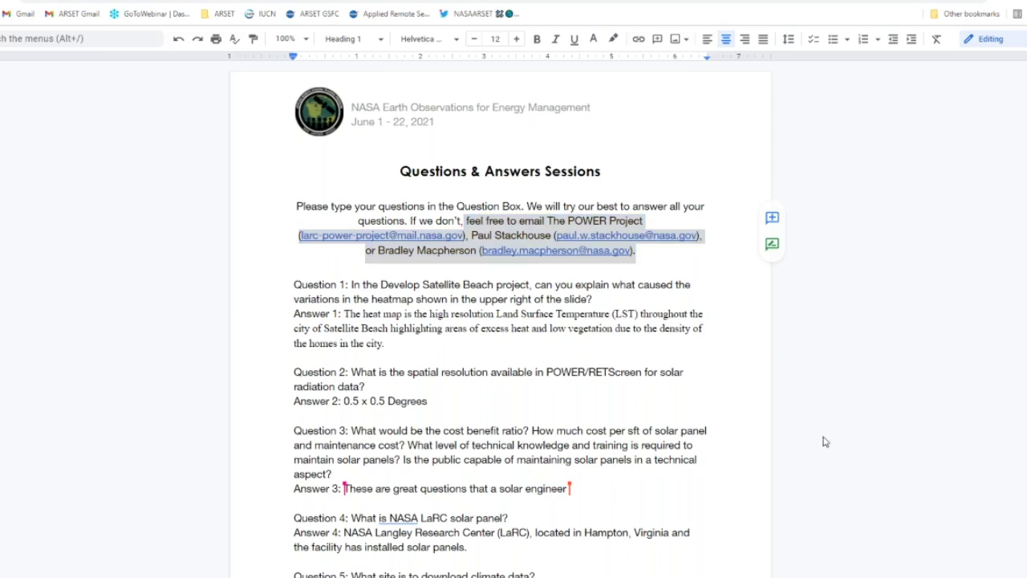
{"action": "left_click", "coordinate": [514, 338]}
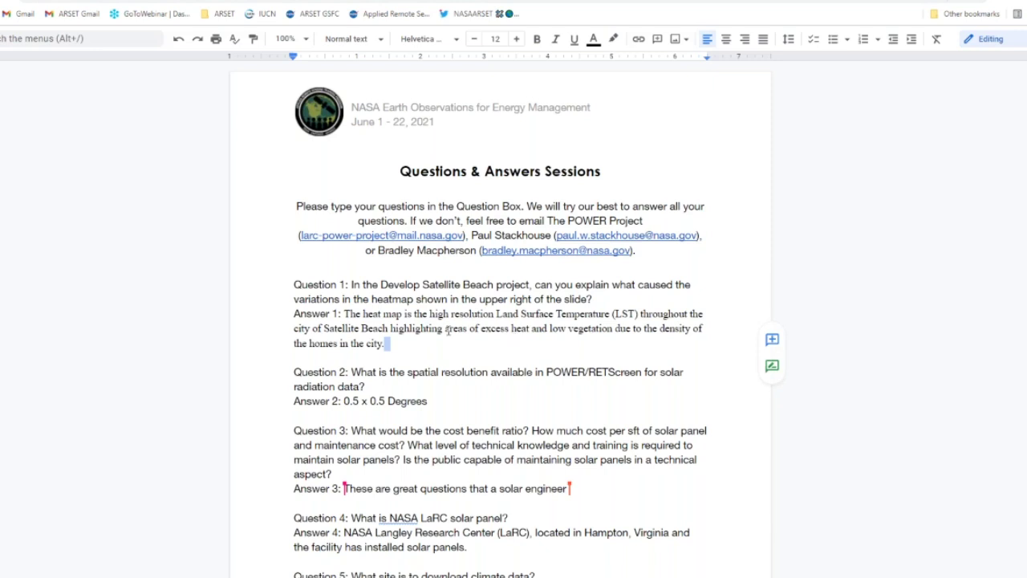
{"action": "left_click", "coordinate": [407, 342]}
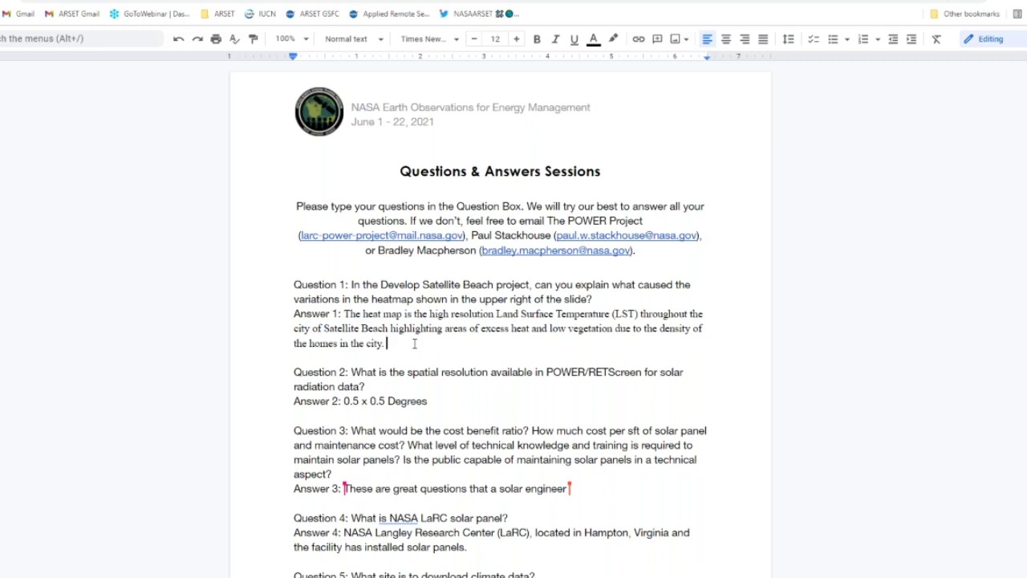
Add to Answer 1 that the LIDAR return maps on the right show EV potential, reddest greatest by roof top
{"action": "left_click", "coordinate": [413, 343]}
{"action": "type", "text": "The D"}
{"action": "type", "text": "DAR return maps "}
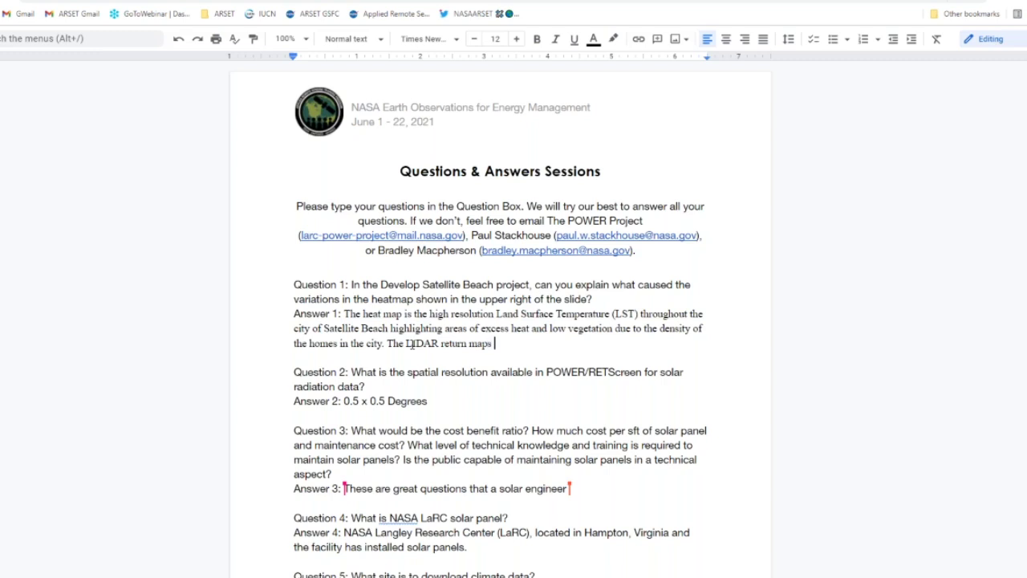
{"action": "type", "text": "and those were"}
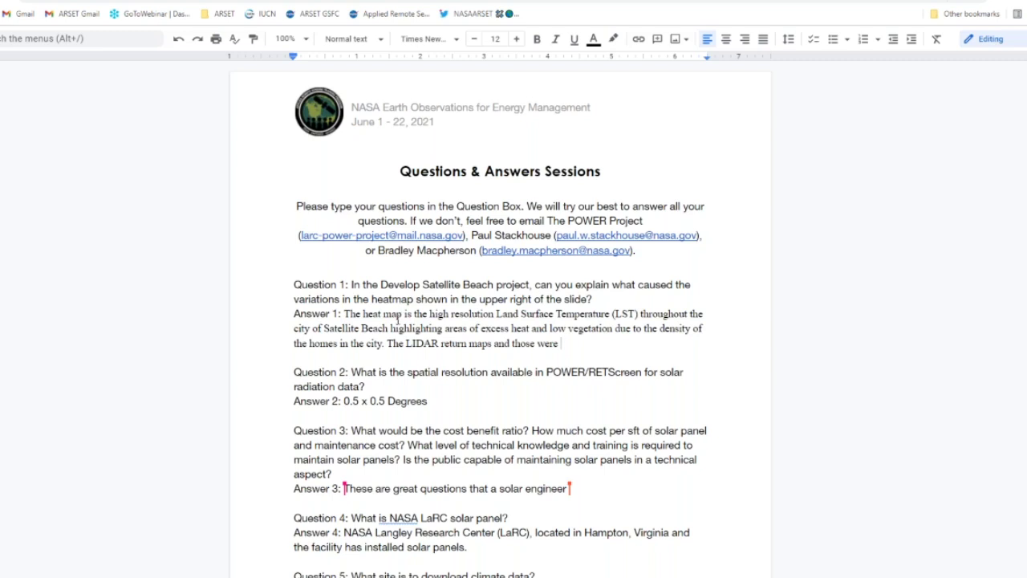
{"action": "left_click", "coordinate": [387, 343]}
{"action": "type", "text": "On the right"}
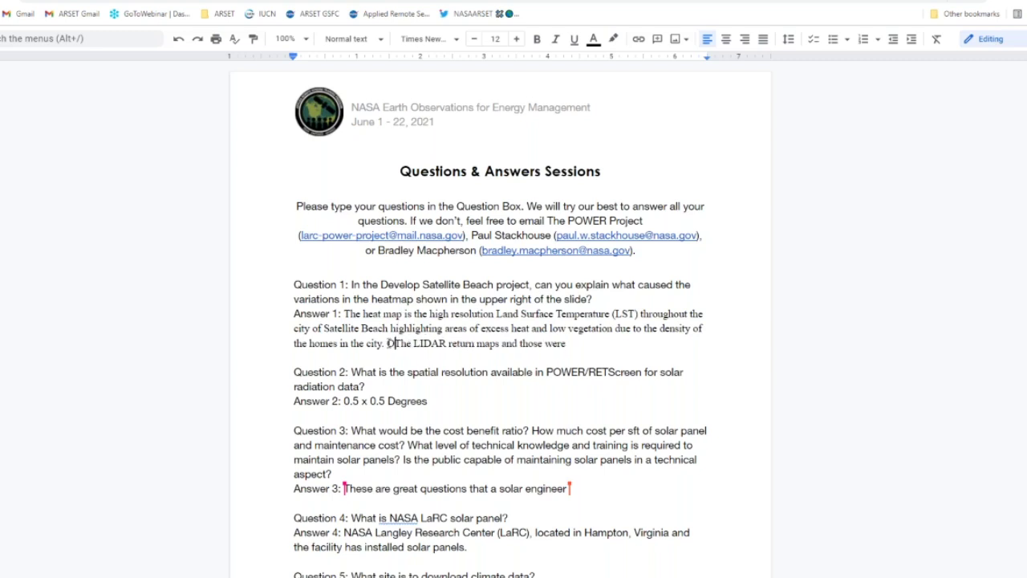
{"action": "type", "text": ". "}
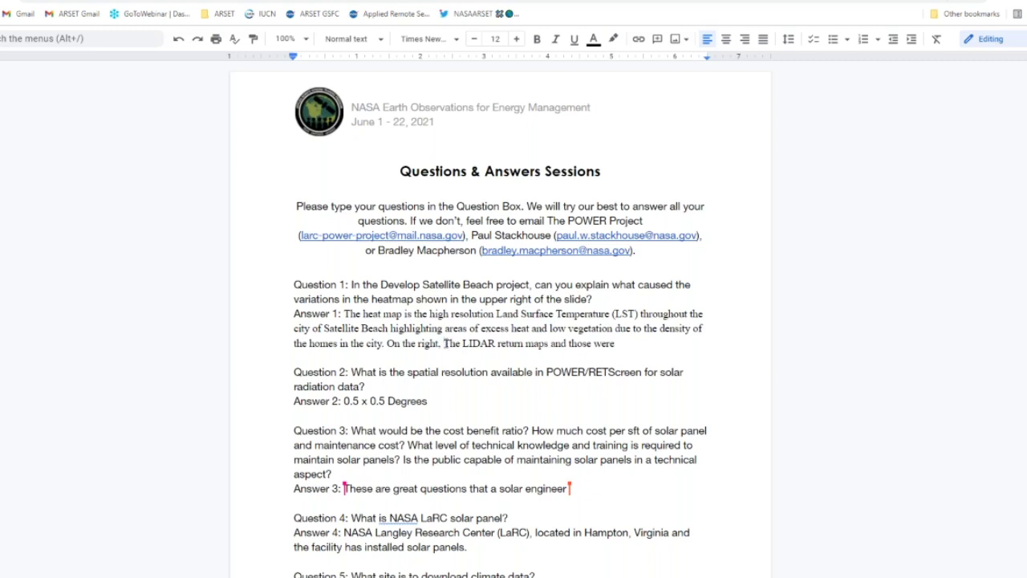
{"action": "type", "text": "those "}
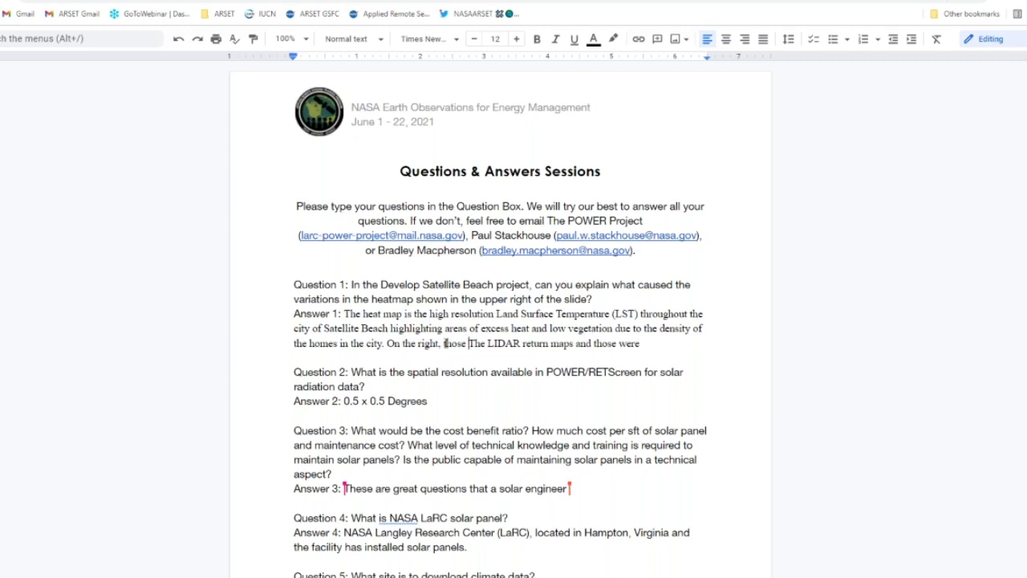
{"action": "type", "text": "were"}
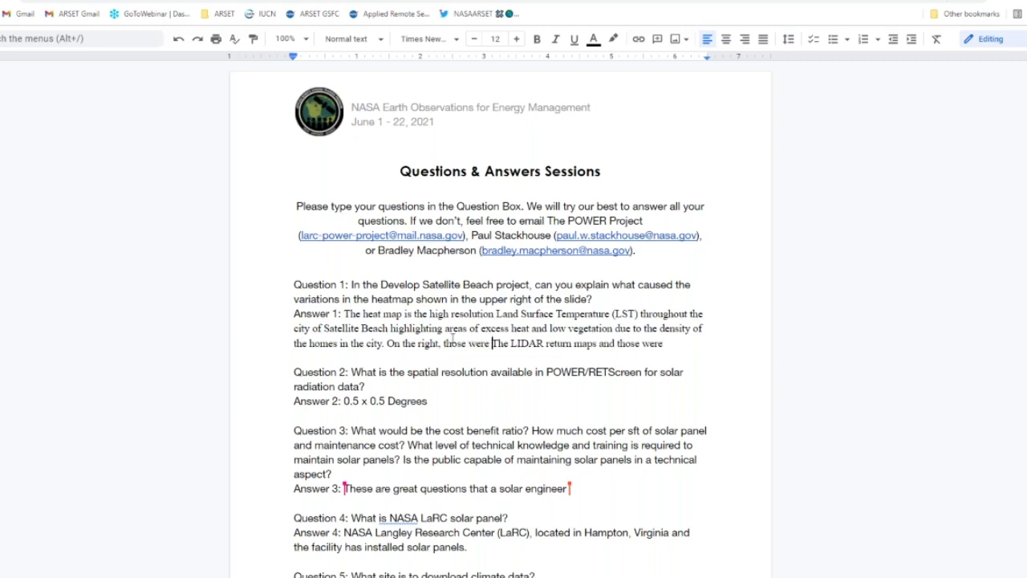
{"action": "left_click", "coordinate": [676, 343]}
{"action": "type", "text": "EV potenti"}
{"action": "type", "text": "al. The red"}
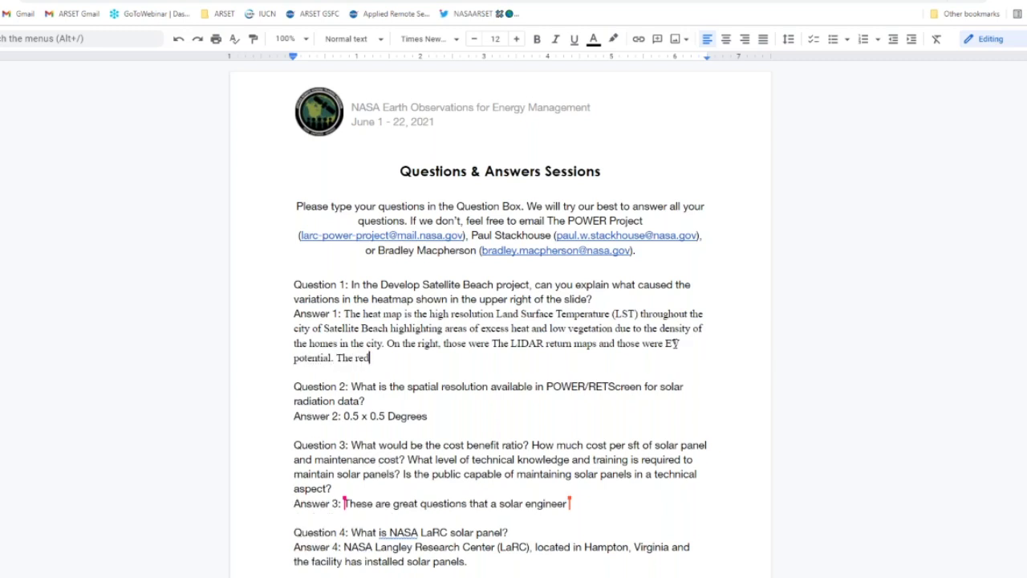
{"action": "type", "text": "dest colors have the gr"}
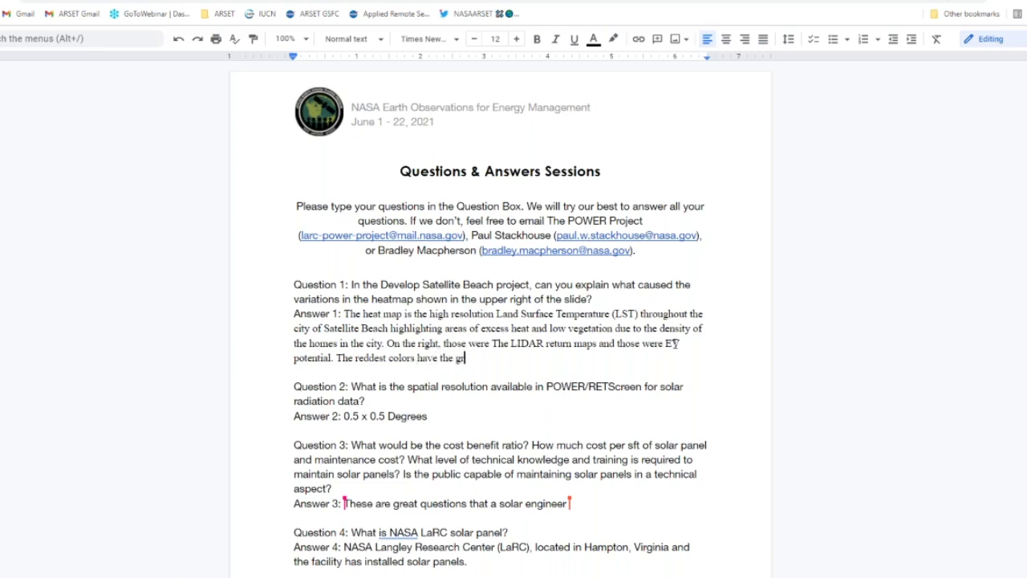
{"action": "type", "text": "eatest potentia"}
{"action": "key", "text": "BackSpace"}
{"action": "type", "text": "l by r"}
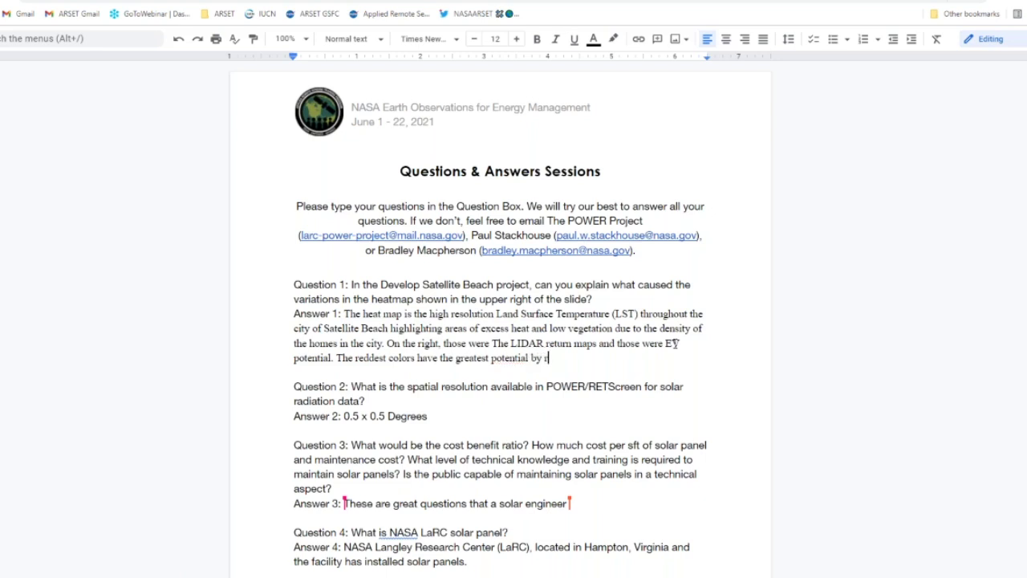
{"action": "type", "text": "oof top."}
End Answer 2 with 'We will will try to provide higher resolution in the future.'
{"action": "left_click", "coordinate": [458, 417]}
{"action": "type", "text": "."}
{"action": "type", "text": "Data is "}
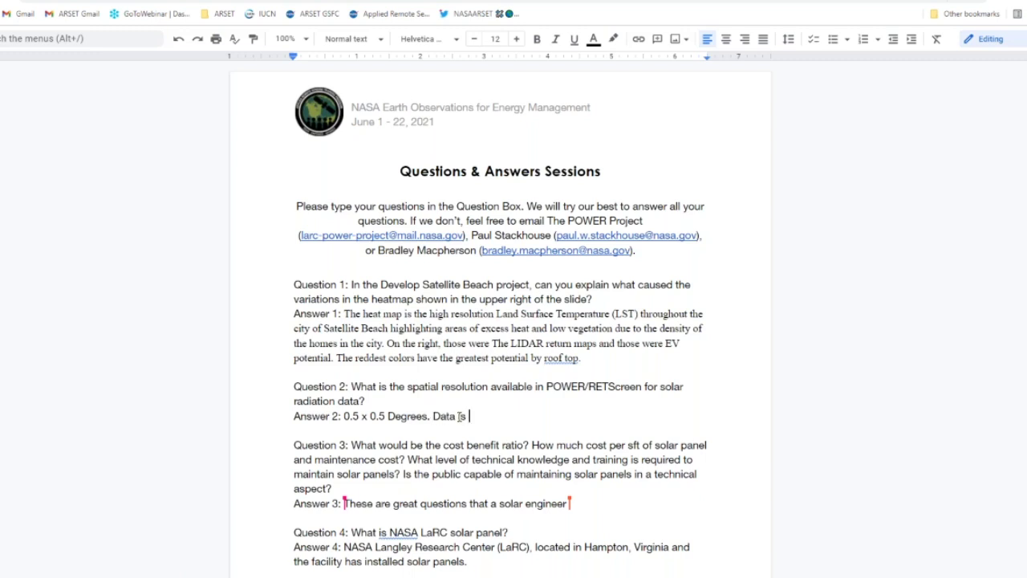
{"action": "type", "text": "based upon"}
{"action": "key", "text": "BackSpace"}
{"action": "key", "text": "BackSpace"}
{"action": "key", "text": "BackSpace"}
{"action": "key", "text": "BackSpace"}
{"action": "key", "text": "BackSpace"}
{"action": "key", "text": "BackSpace"}
{"action": "key", "text": "BackSpace"}
{"action": "key", "text": "BackSpace"}
{"action": "key", "text": "BackSpace"}
{"action": "key", "text": "BackSpace"}
{"action": "key", "text": "BackSpace"}
{"action": "key", "text": "BackSpace"}
{"action": "key", "text": "BackSpace"}
{"action": "key", "text": "BackSpace"}
{"action": "key", "text": "BackSpace"}
{"action": "key", "text": "BackSpace"}
{"action": "key", "text": "BackSpace"}
{"action": "key", "text": "BackSpace"}
{"action": "key", "text": "BackSpace"}
{"action": "type", "text": "We will  will try to p"}
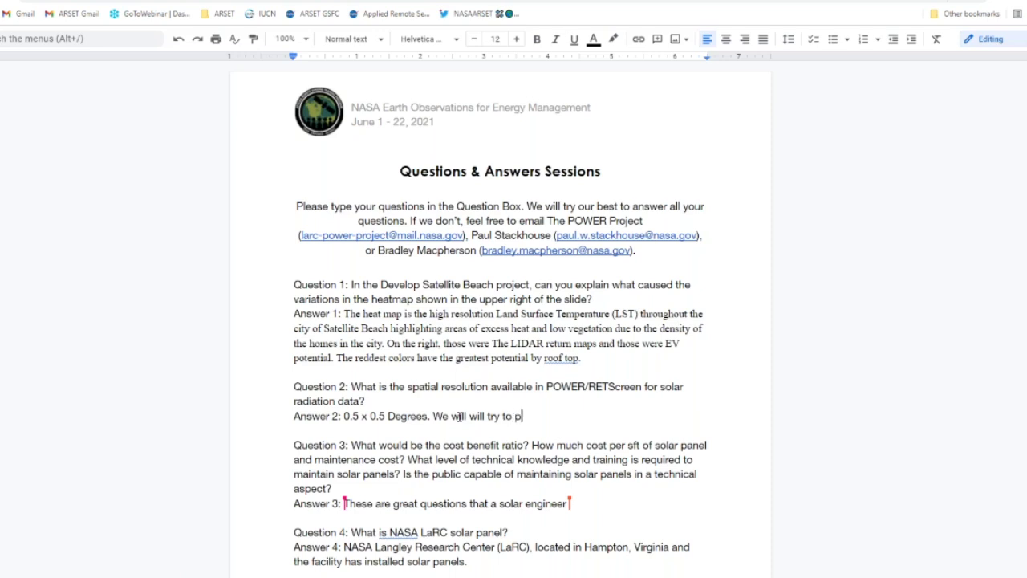
{"action": "type", "text": "rovide higher resolution"}
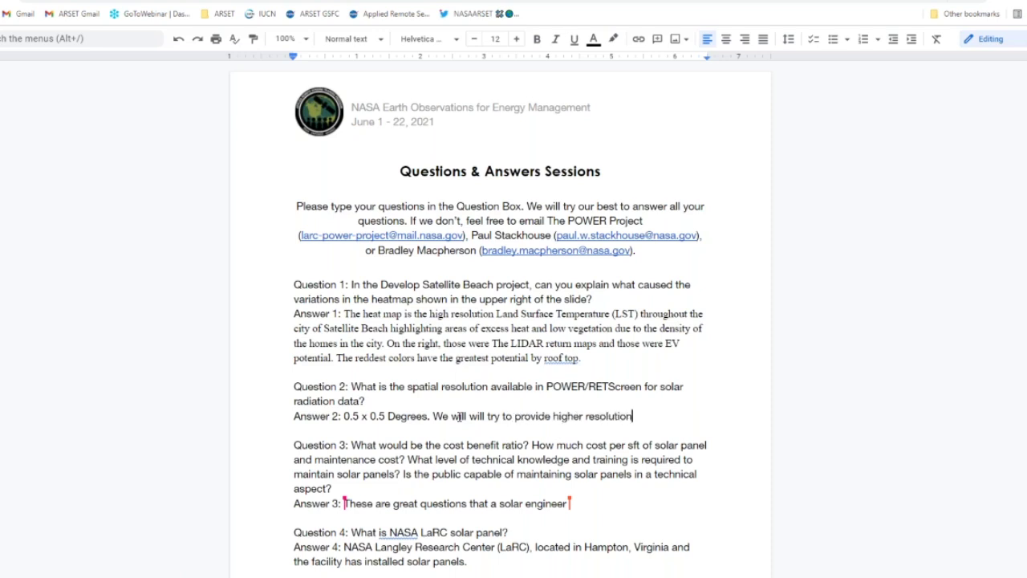
{"action": "type", "text": " in the future."}
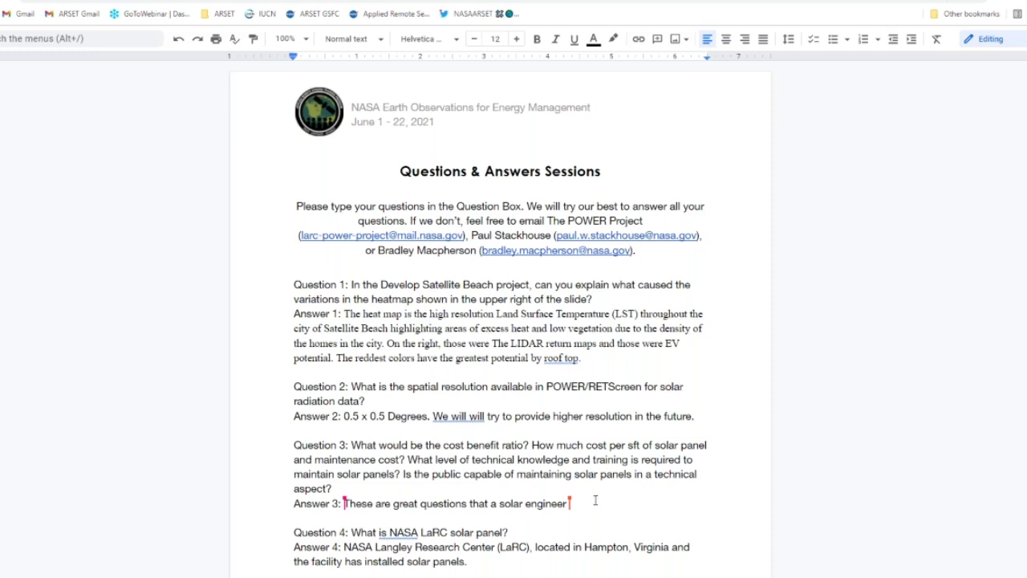
{"action": "scroll", "coordinate": [591, 495], "scroll_direction": "down", "scroll_amount": 2}
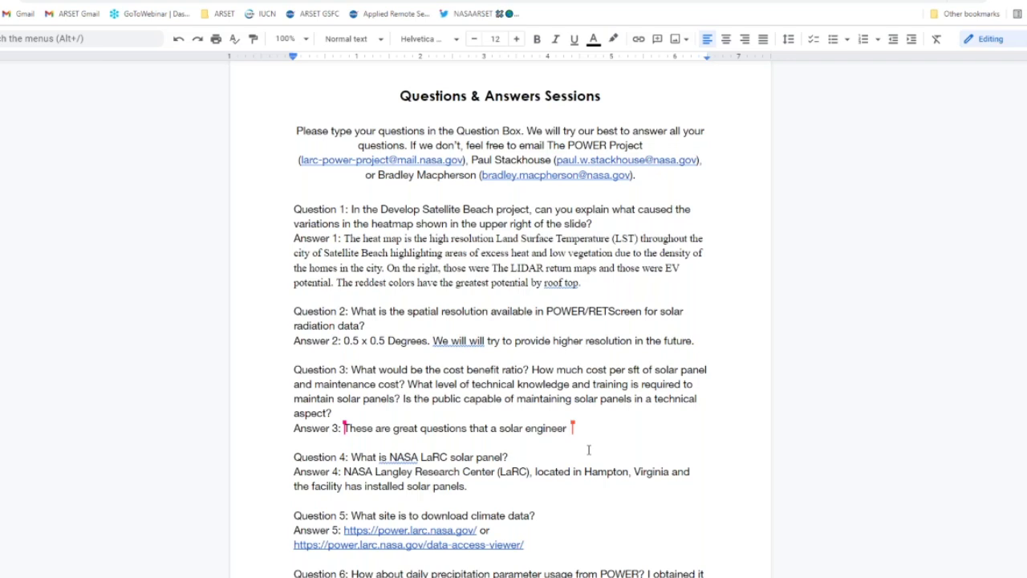
Finish Answer 3: a solar engineer can provide; RETScreen has lots of tutorial videos on using the tool
{"action": "type", "text": ", someone who is ver"}
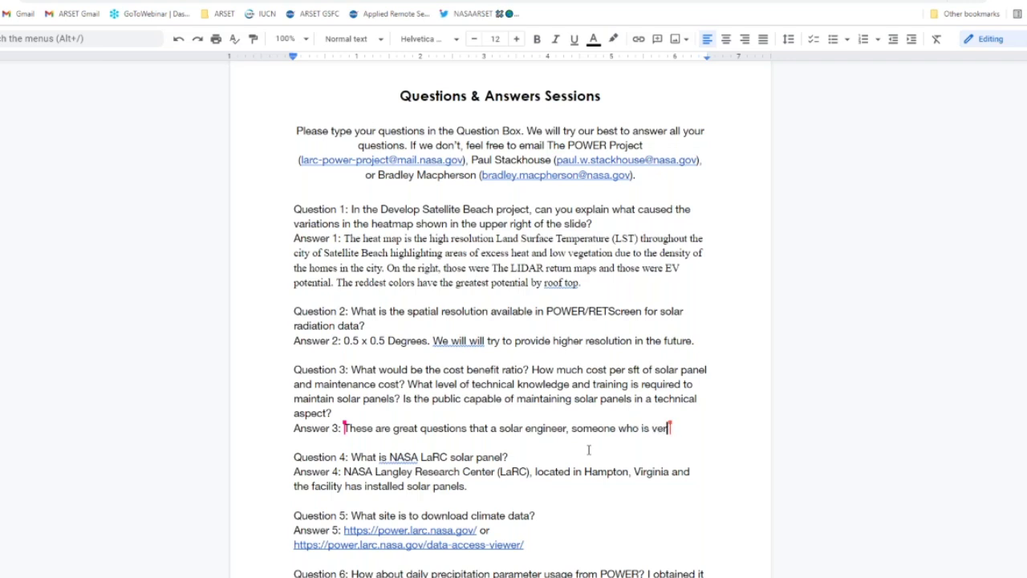
{"action": "type", "text": "sed in this."}
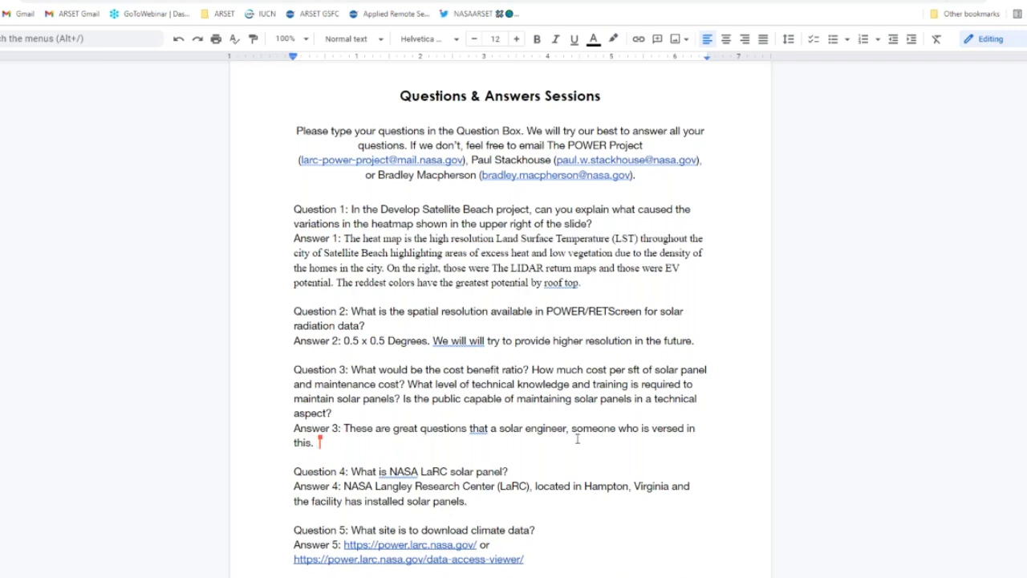
{"action": "key", "text": "BackSpace"}
{"action": "key", "text": "BackSpace"}
{"action": "type", "text": "can provide."}
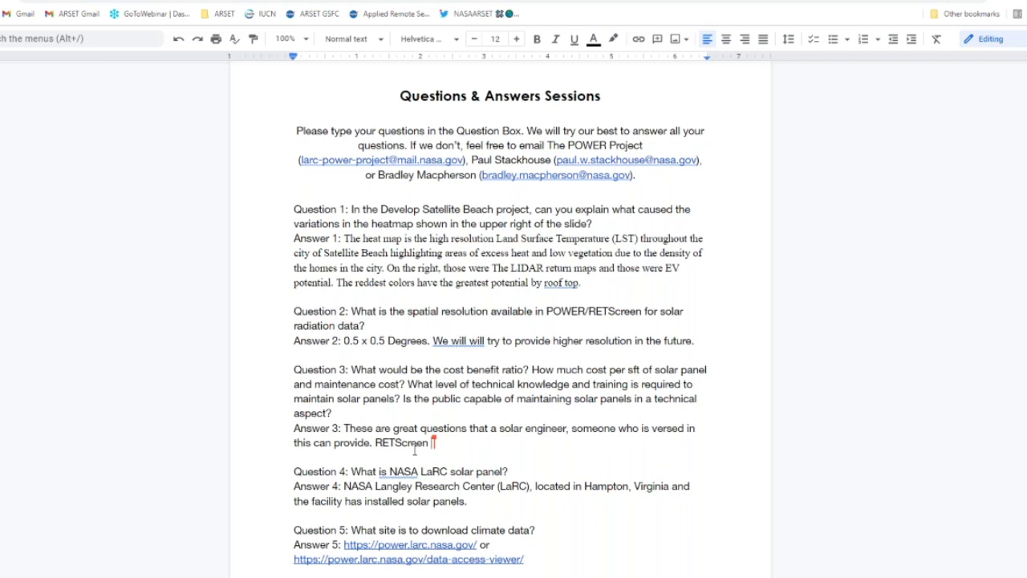
{"action": "type", "text": "has I"}
{"action": "type", "text": "ots of tut"}
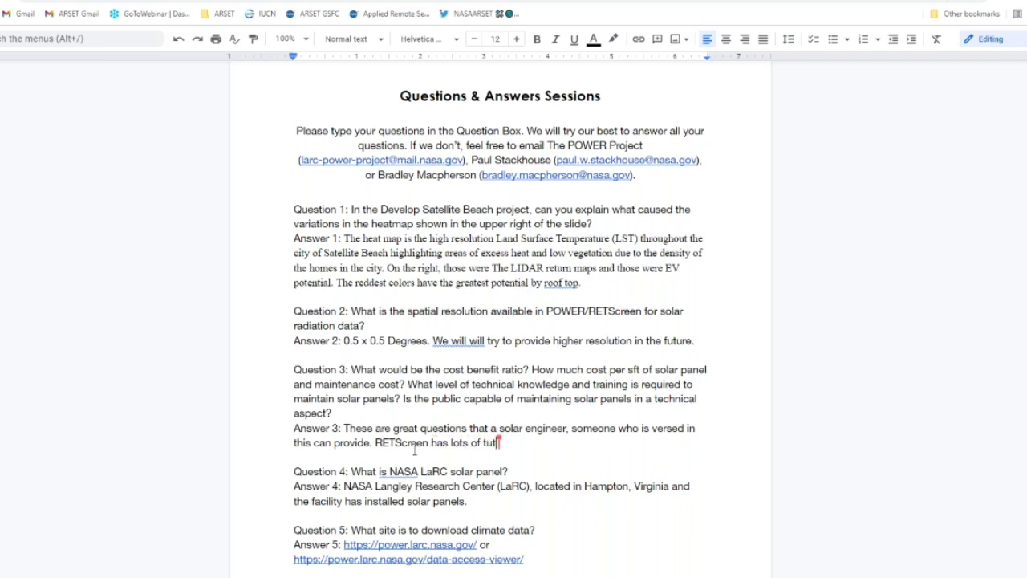
{"action": "type", "text": "orial video son using"}
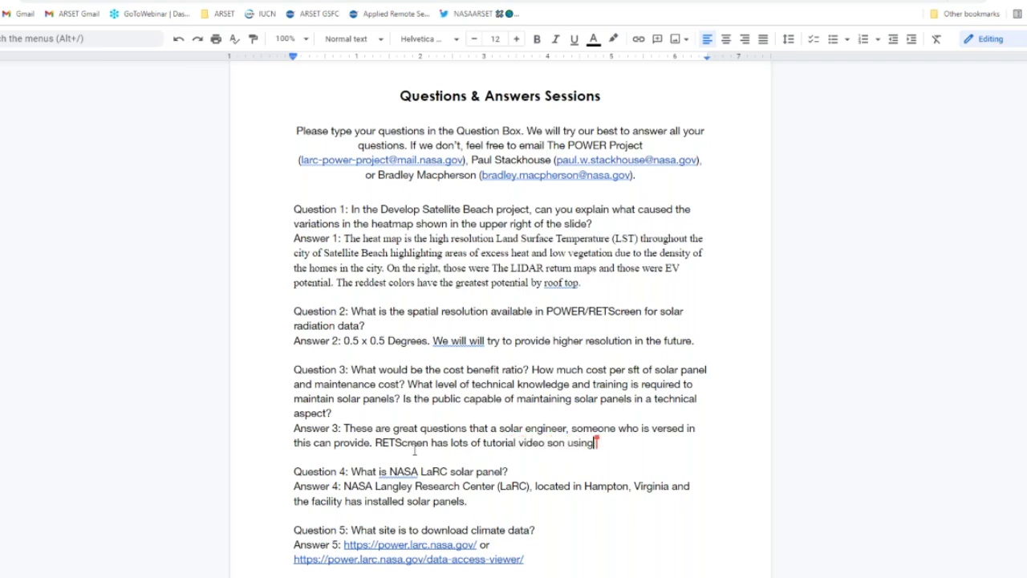
{"action": "type", "text": " the tool."}
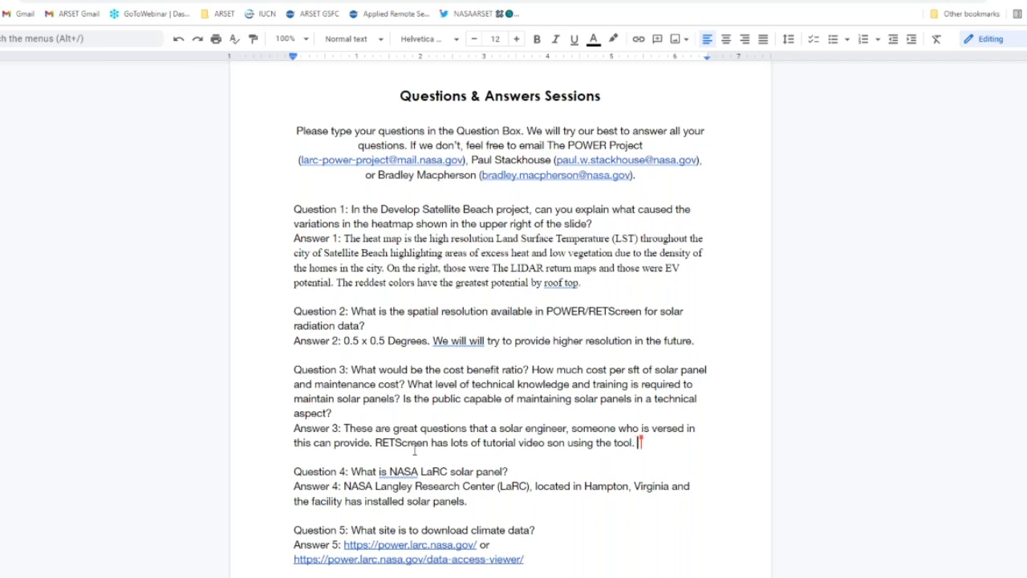
{"action": "left_click", "coordinate": [552, 442]}
{"action": "left_click", "coordinate": [562, 425]}
Add the 2 panels sentence and other buildings conformed to industry stds, correcting 'buildings'
{"action": "scroll", "coordinate": [481, 504], "scroll_direction": "down", "scroll_amount": 5}
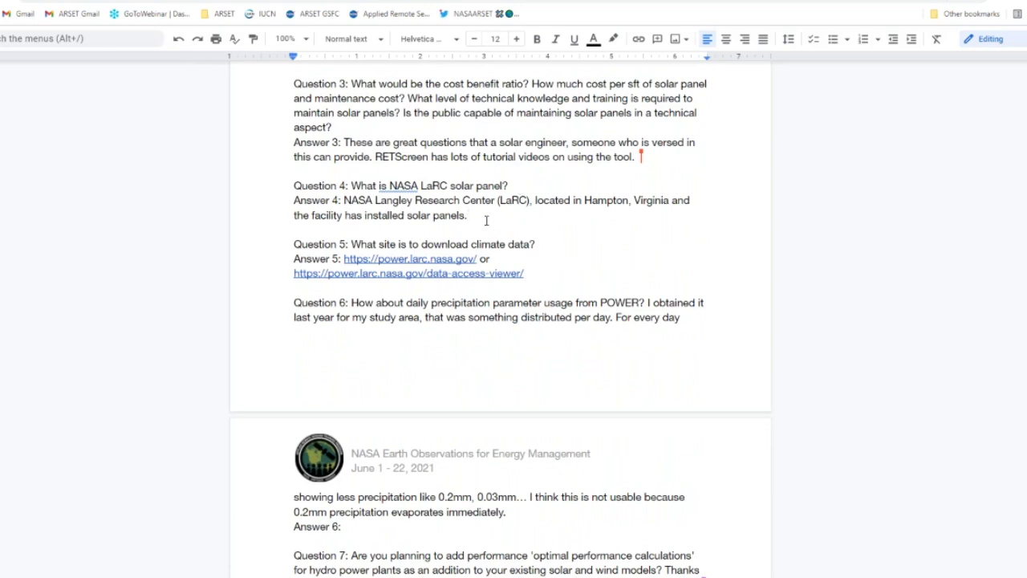
{"action": "type", "text": "2 panels that su"}
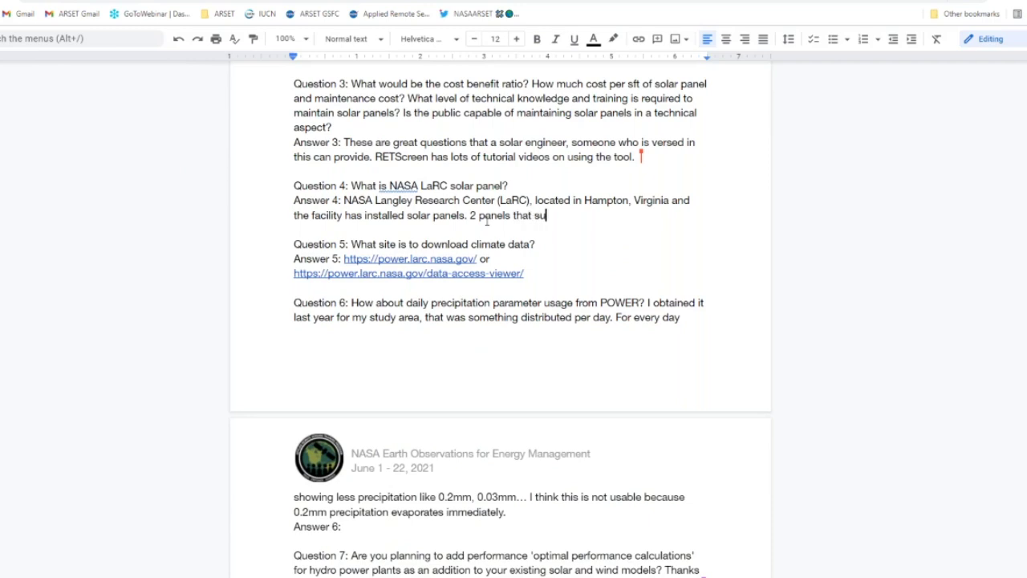
{"action": "type", "text": "pplement the bu"}
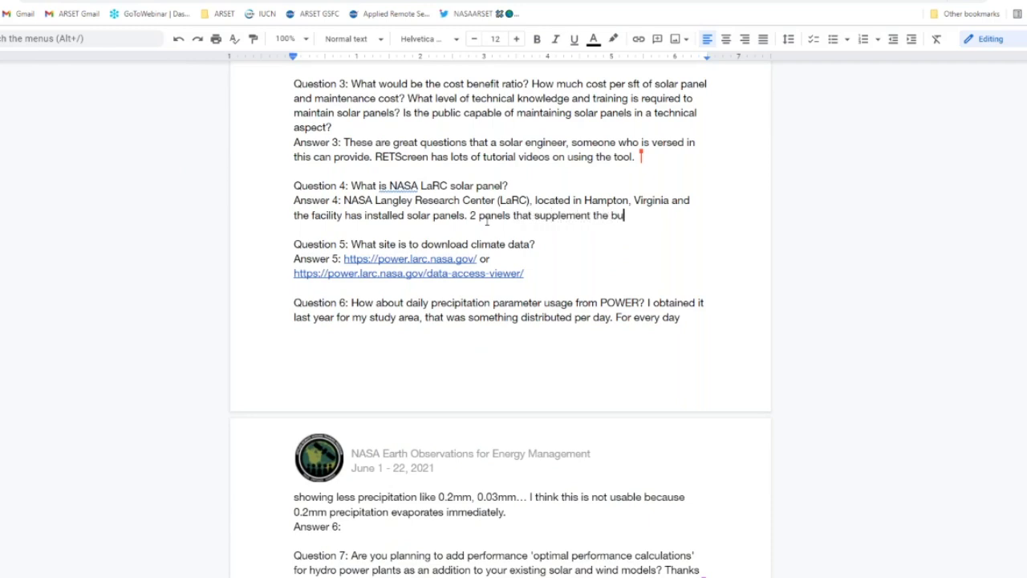
{"action": "type", "text": "ilding."}
{"action": "type", "text": "Several o"}
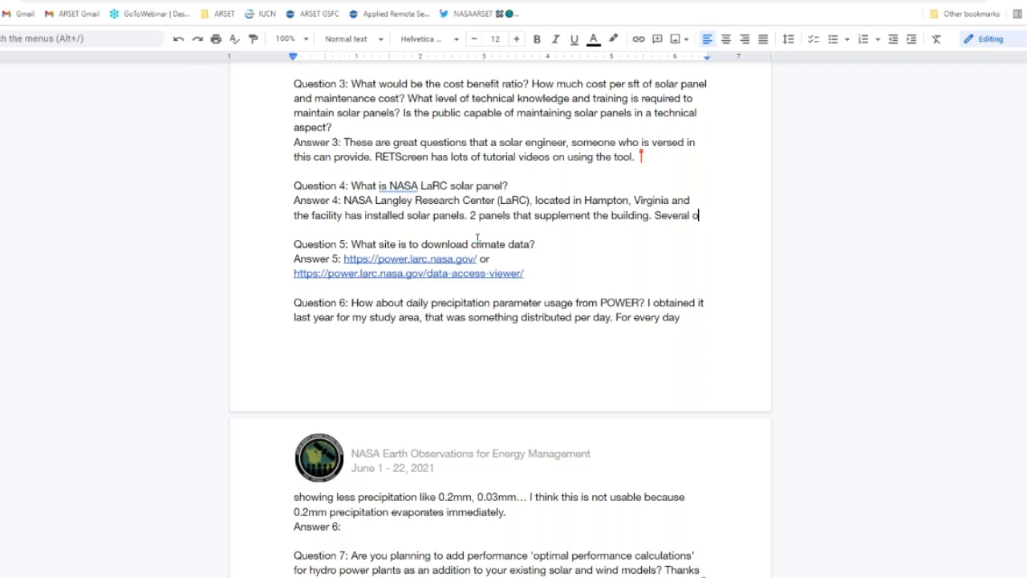
{"action": "type", "text": "ther building"}
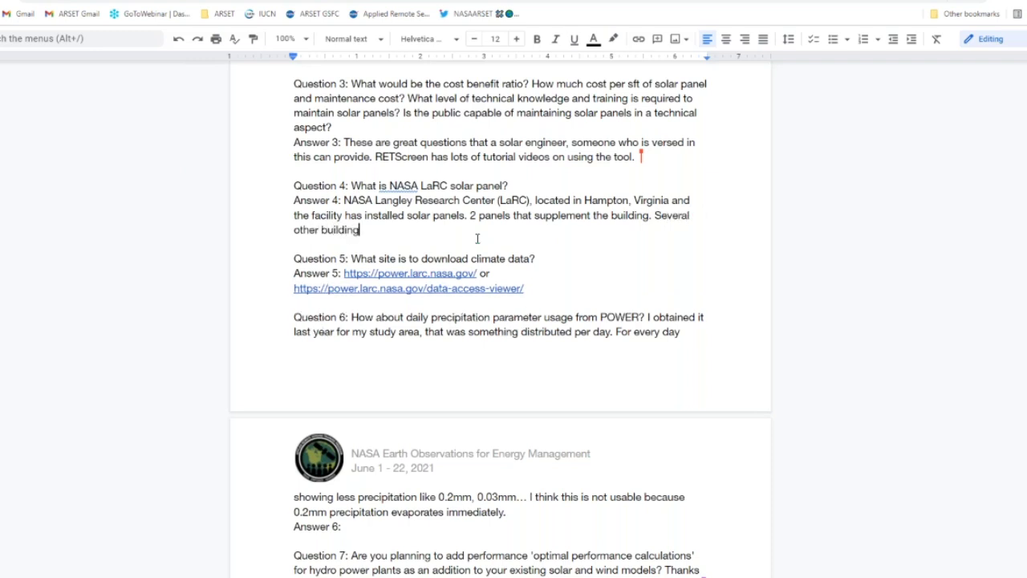
{"action": "type", "text": " s are being conf"}
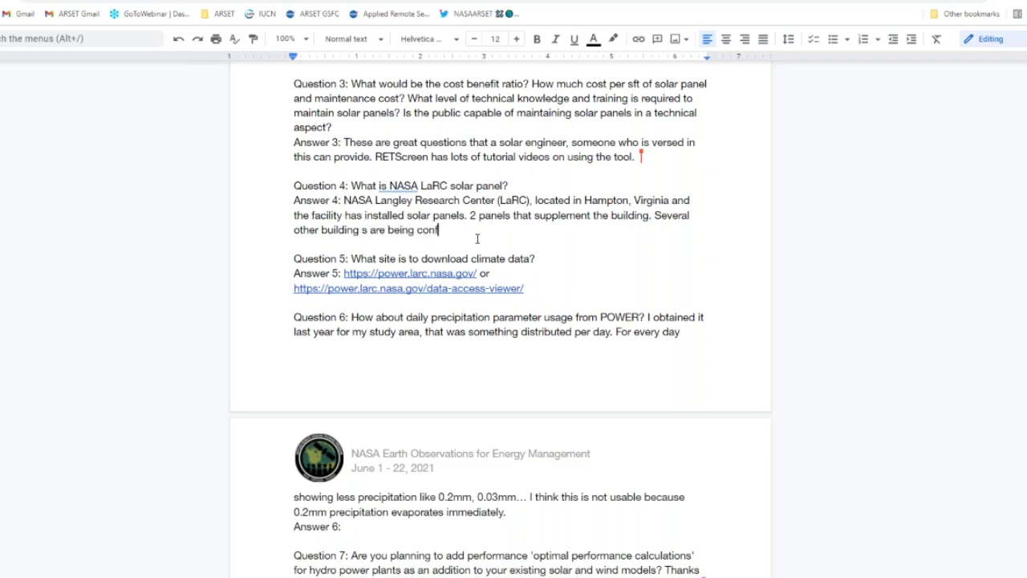
{"action": "type", "text": "ormed to indu"}
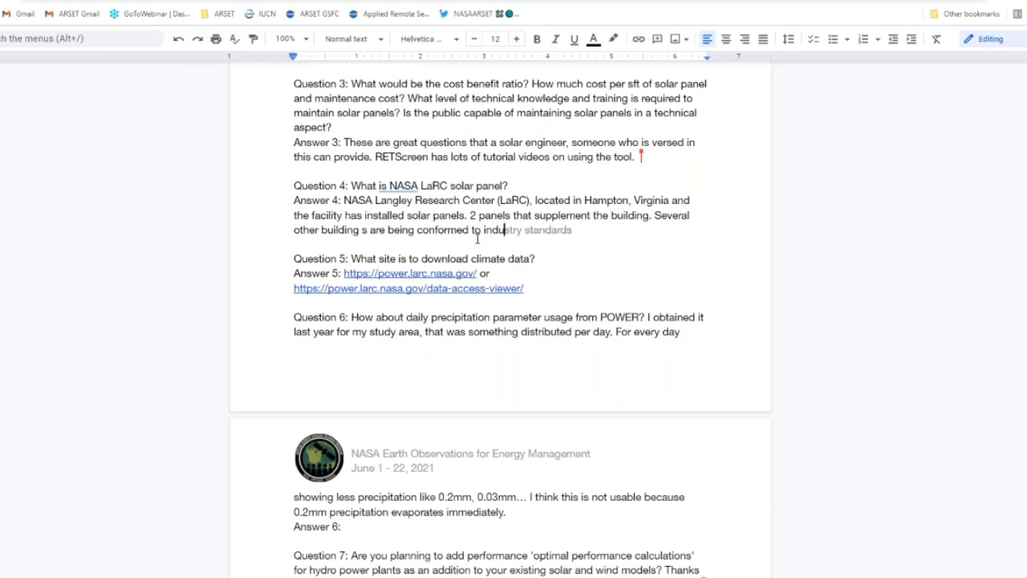
{"action": "type", "text": "stry stds "}
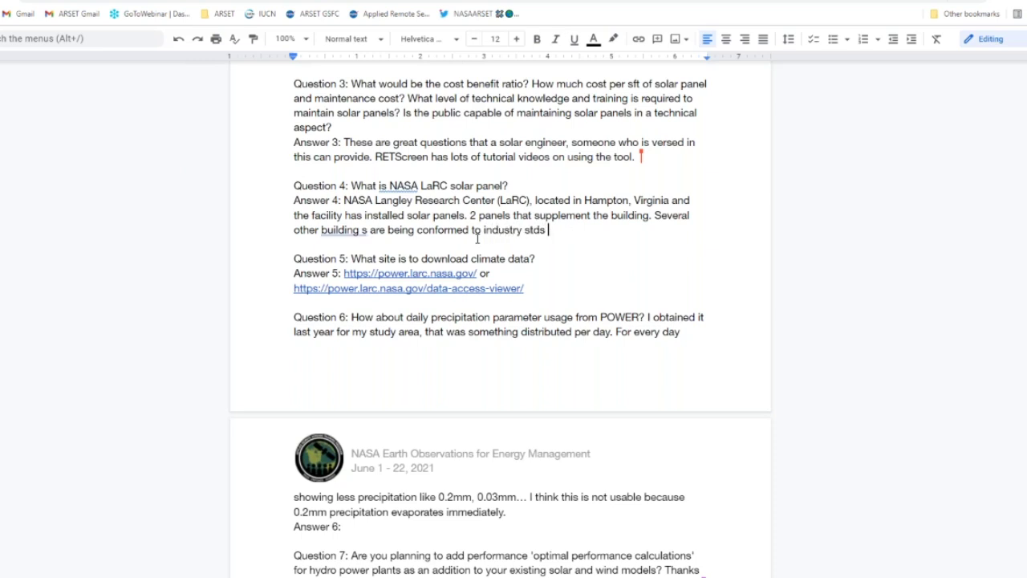
{"action": "type", "text": "for energy "}
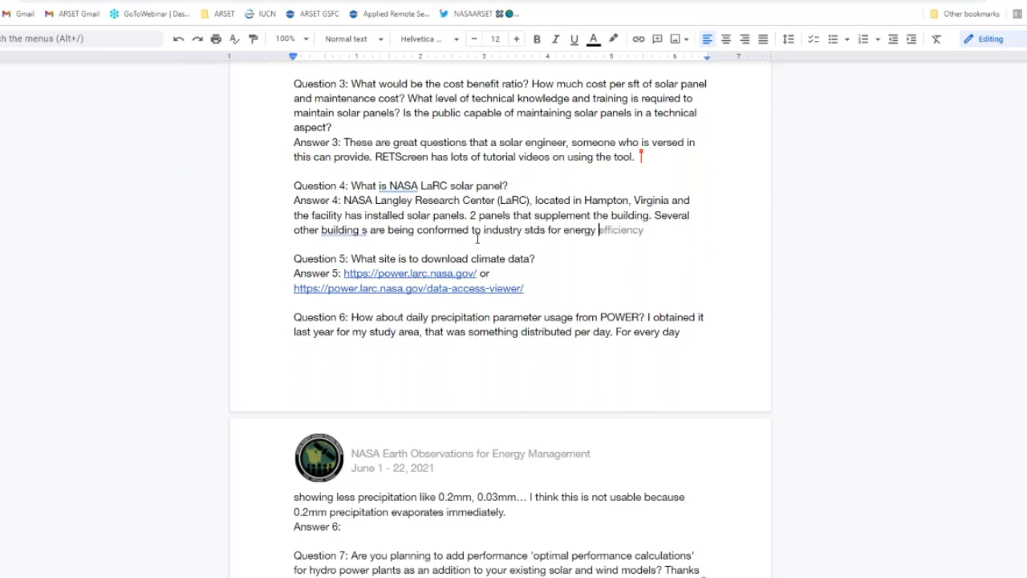
{"action": "type", "text": "efficiency."}
{"action": "left_click", "coordinate": [364, 230]}
{"action": "left_click", "coordinate": [345, 207]}
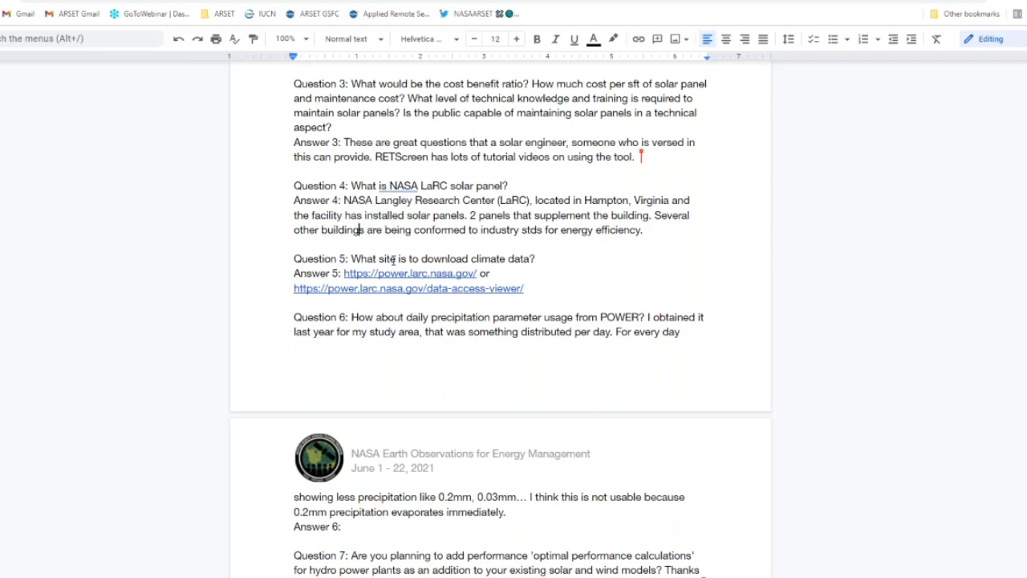
{"action": "left_click", "coordinate": [410, 302]}
{"action": "left_click_drag", "start_coordinate": [345, 273], "coordinate": [529, 289]}
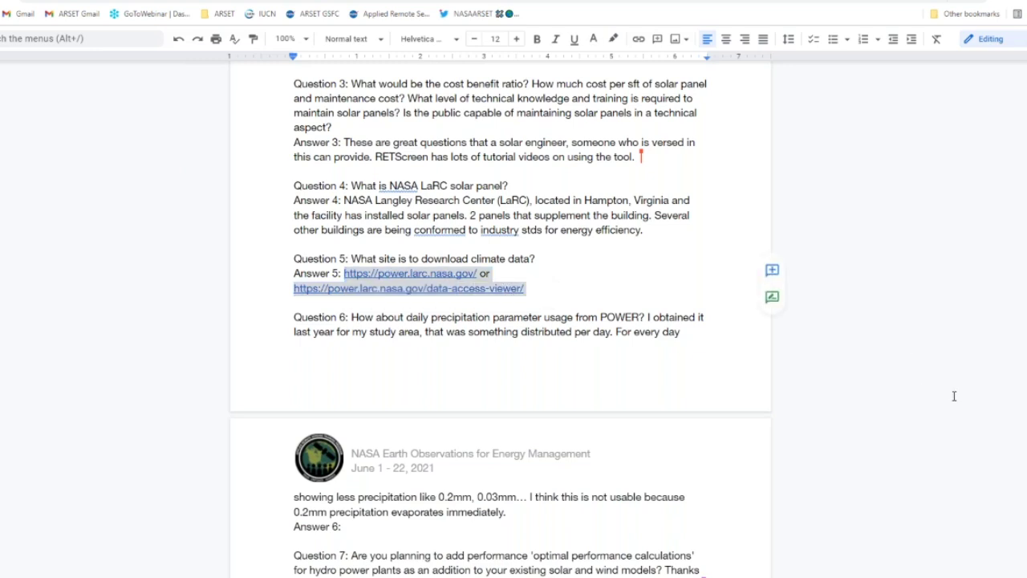
{"action": "left_click", "coordinate": [530, 381]}
{"action": "scroll", "coordinate": [529, 381], "scroll_direction": "down", "scroll_amount": 3}
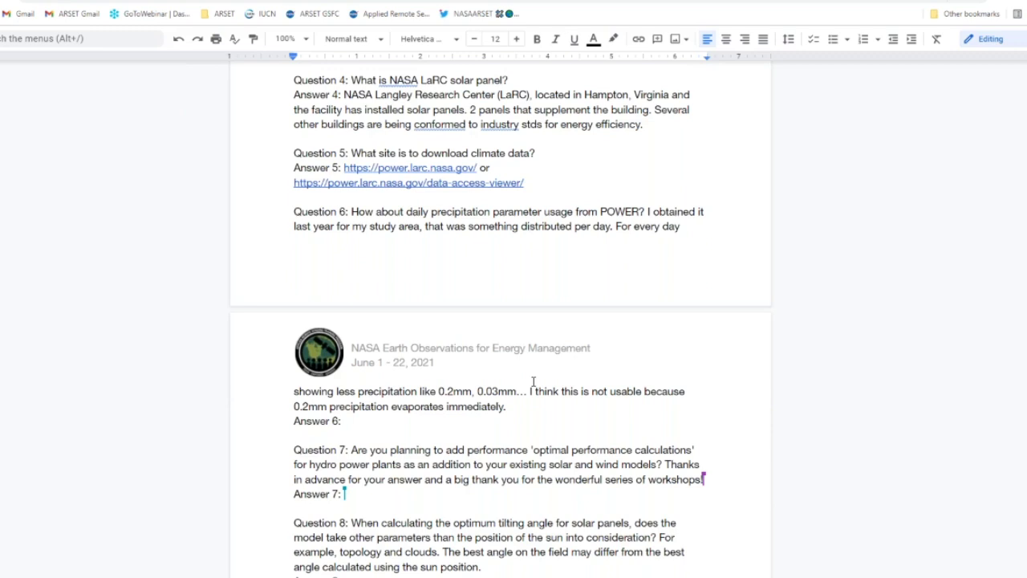
Add 'Go to the minan page and select the DAV (Data Access Viewer).' under Answer 5
{"action": "type", "text": "Go to the mina"}
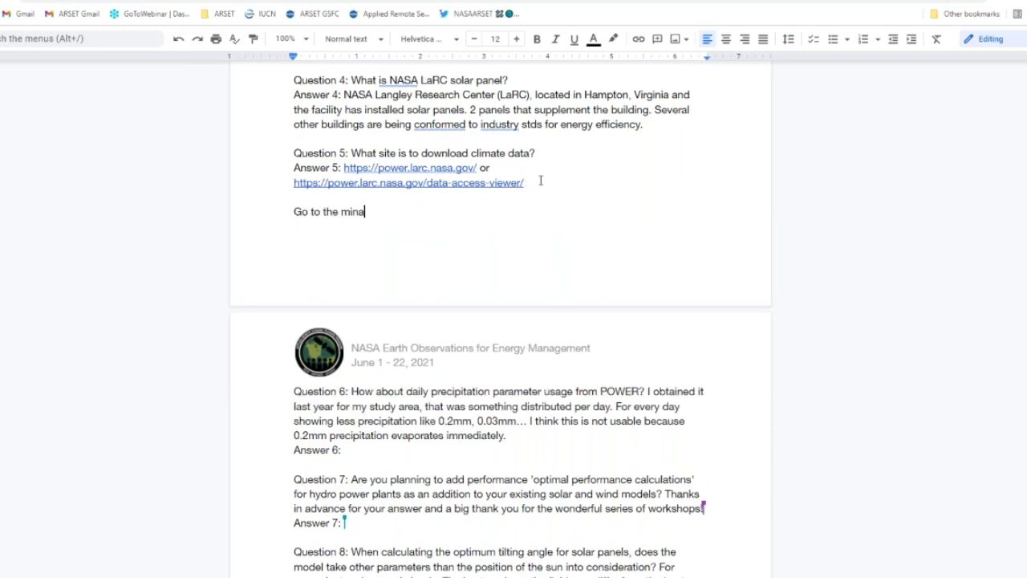
{"action": "type", "text": "n page and select"}
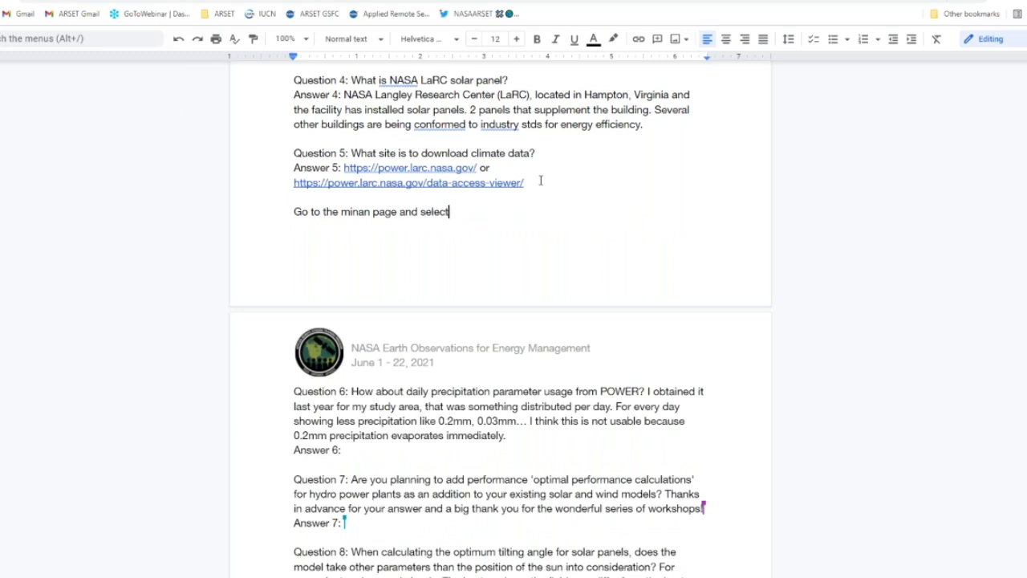
{"action": "type", "text": " the DAV (Data A"}
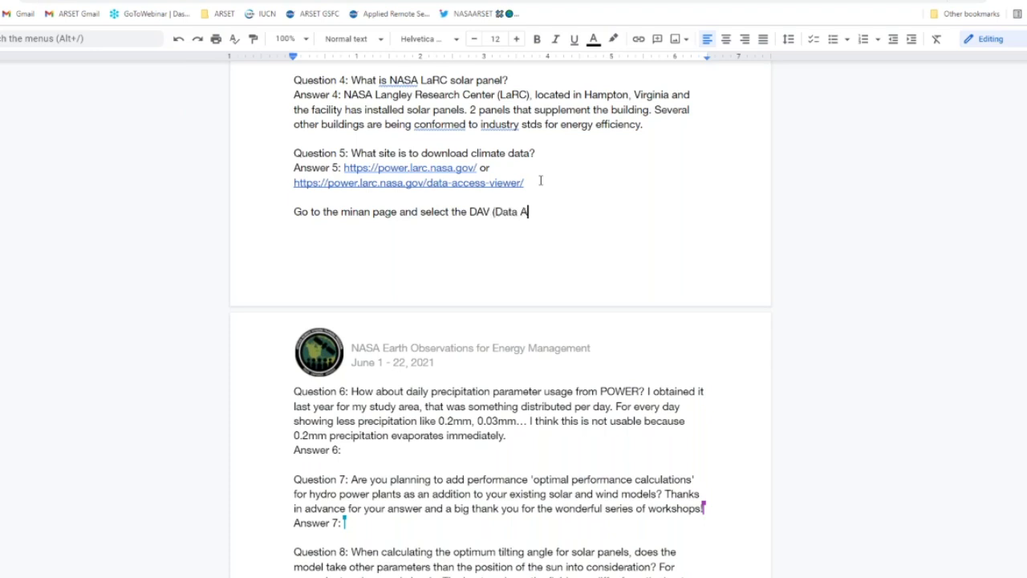
{"action": "type", "text": "ccvess Viewer)"}
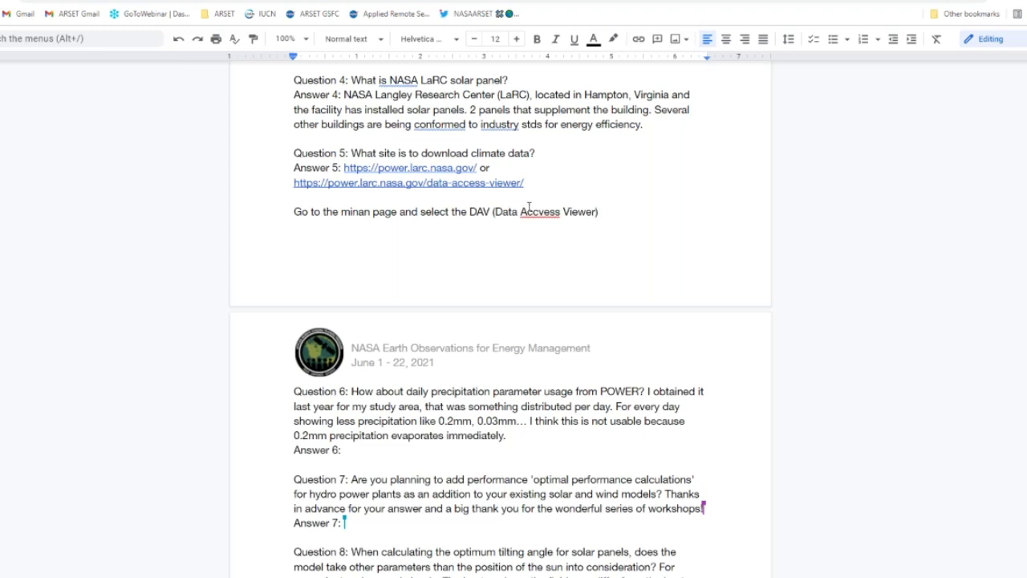
{"action": "left_click", "coordinate": [545, 212]}
{"action": "left_click", "coordinate": [543, 193]}
{"action": "left_click", "coordinate": [596, 212]}
{"action": "type", "text": "."}
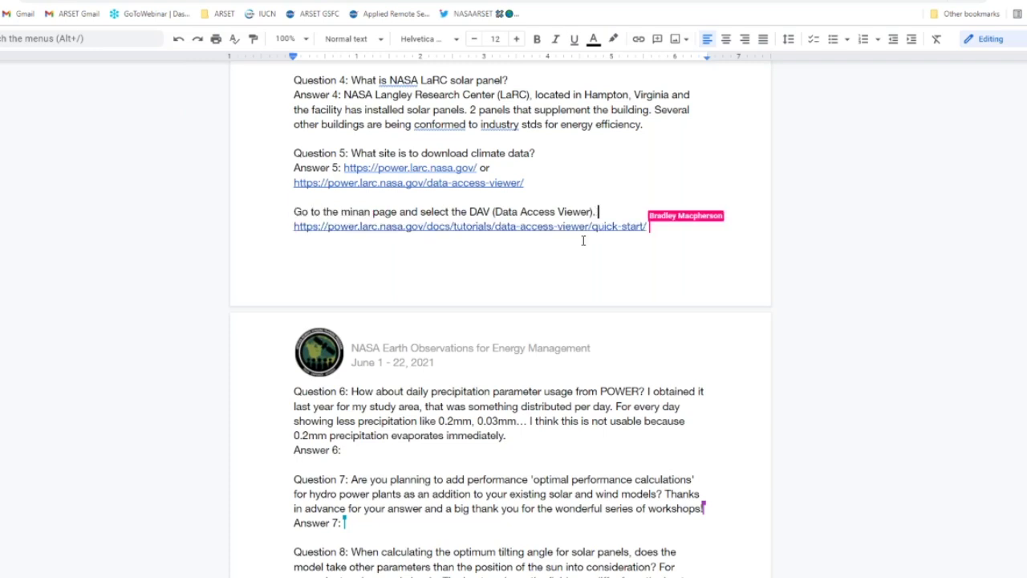
After the quick-start tutorial link, add a line about selecting climatological data, plus a blank line
{"action": "left_click", "coordinate": [554, 227]}
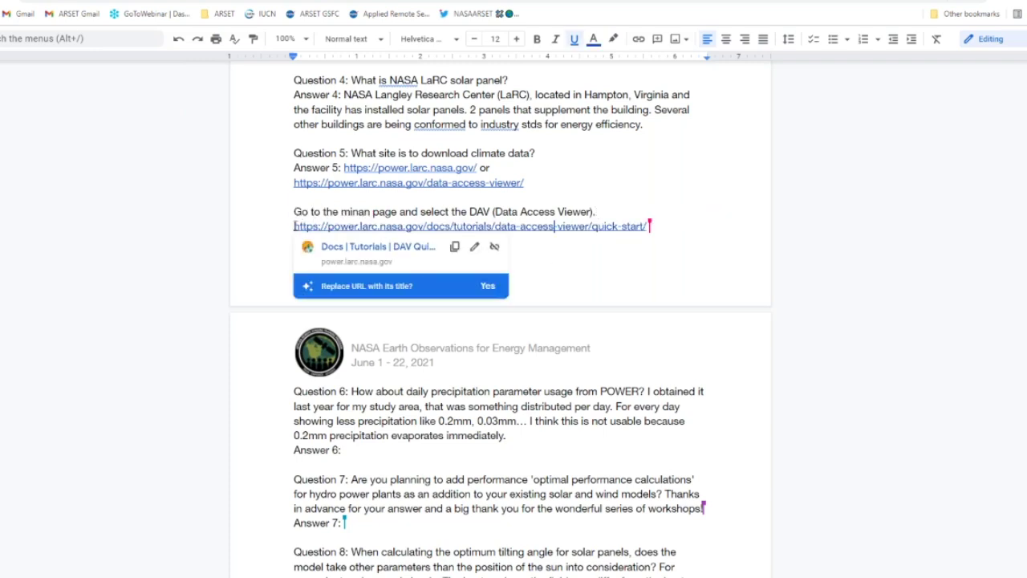
{"action": "left_click_drag", "start_coordinate": [494, 211], "coordinate": [672, 227]}
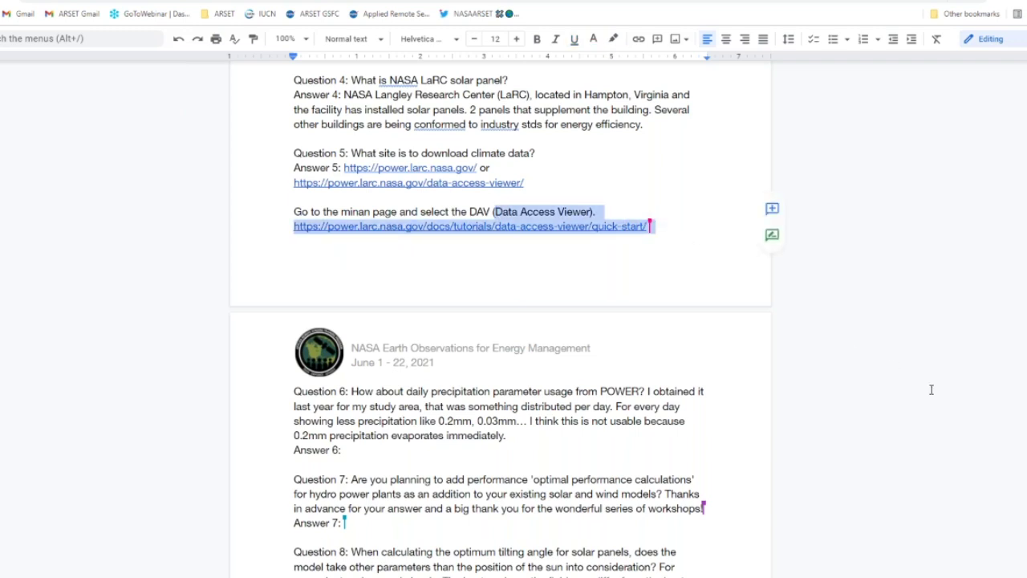
{"action": "left_click", "coordinate": [505, 282]}
{"action": "left_click", "coordinate": [542, 336]}
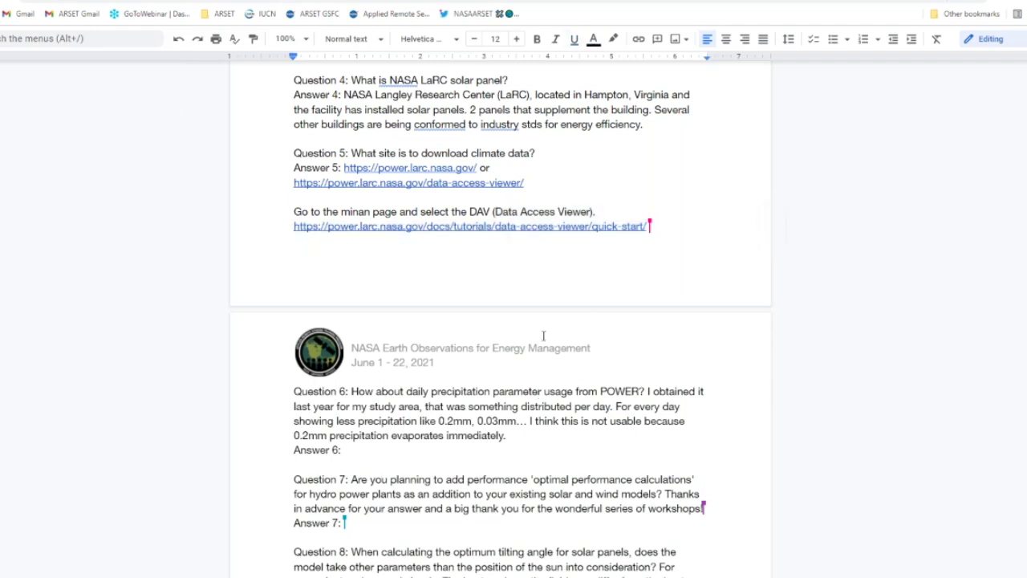
{"action": "left_click", "coordinate": [346, 449]}
{"action": "left_click", "coordinate": [306, 226]}
{"action": "left_click", "coordinate": [662, 231]}
{"action": "type", "text": "From there you "}
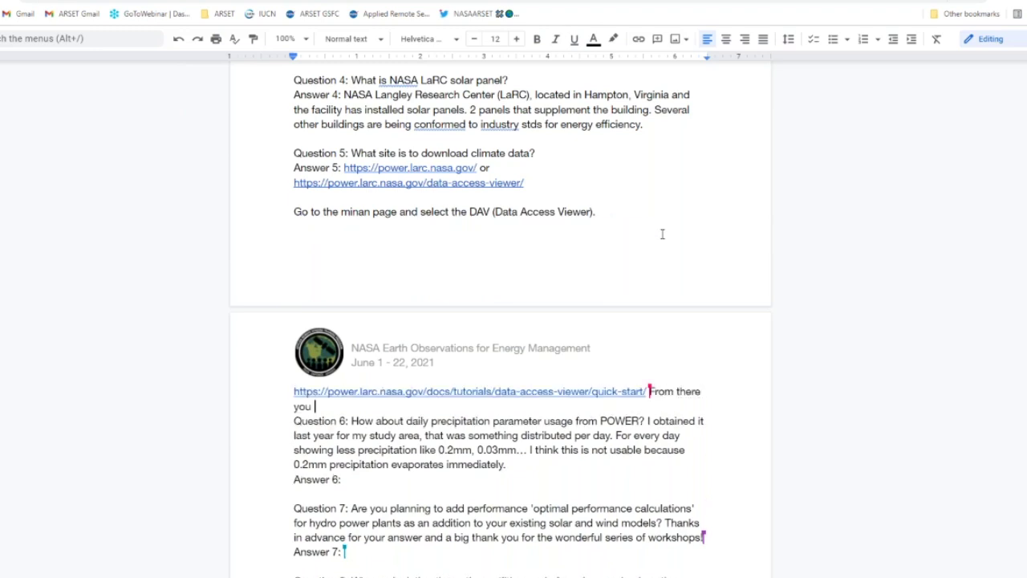
{"action": "type", "text": "can select climitali"}
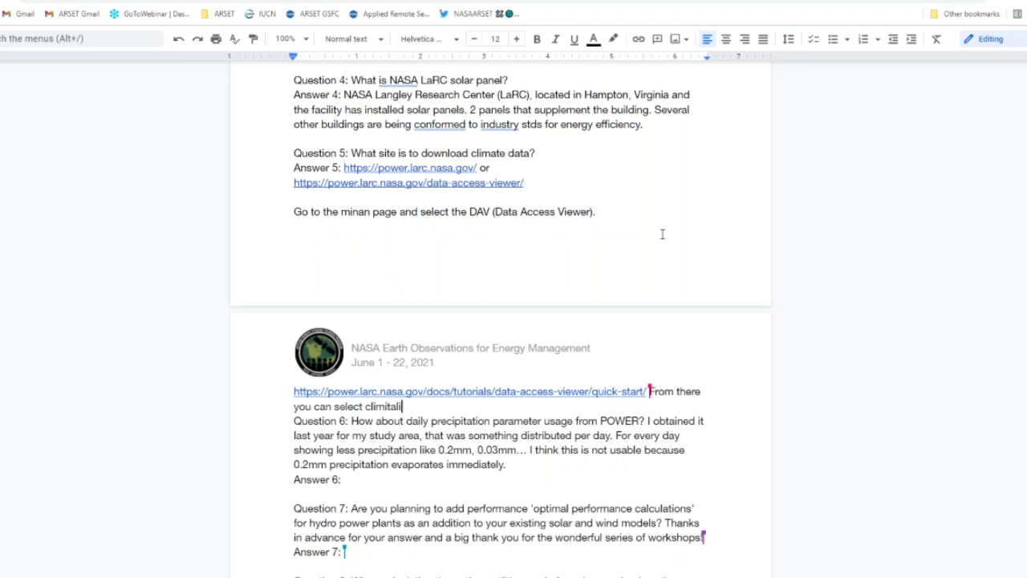
{"action": "key", "text": "BackSpace"}
{"action": "key", "text": "BackSpace"}
{"action": "type", "text": "logical data."}
{"action": "key", "text": "Return"}
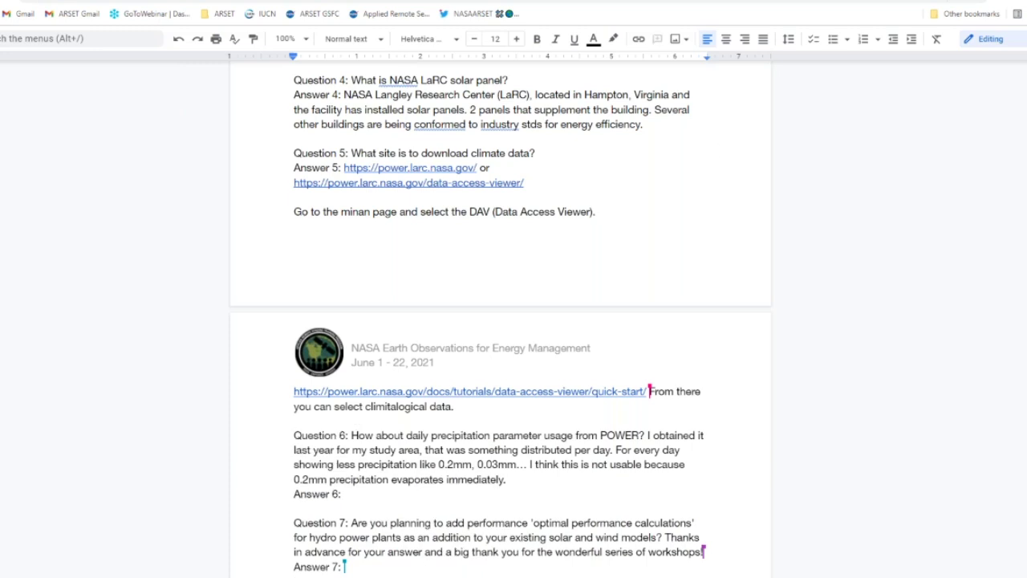
{"action": "left_click", "coordinate": [356, 493]}
Write Answer 6: ppt comes from atm reanalysis, an old bug may have shown incorrect units
{"action": "scroll", "coordinate": [355, 493], "scroll_direction": "down", "scroll_amount": 3}
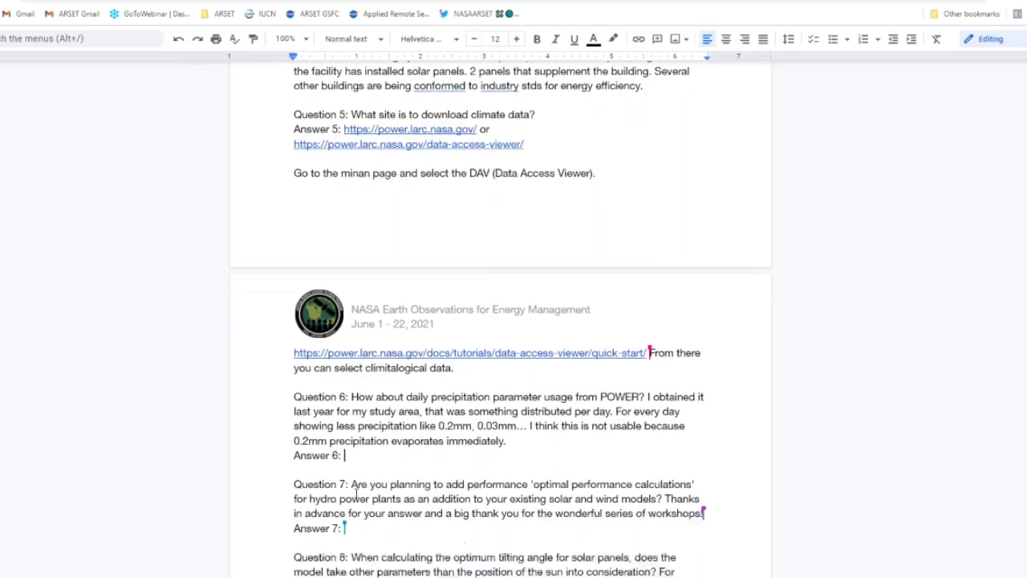
{"action": "scroll", "coordinate": [356, 494], "scroll_direction": "down", "scroll_amount": 3}
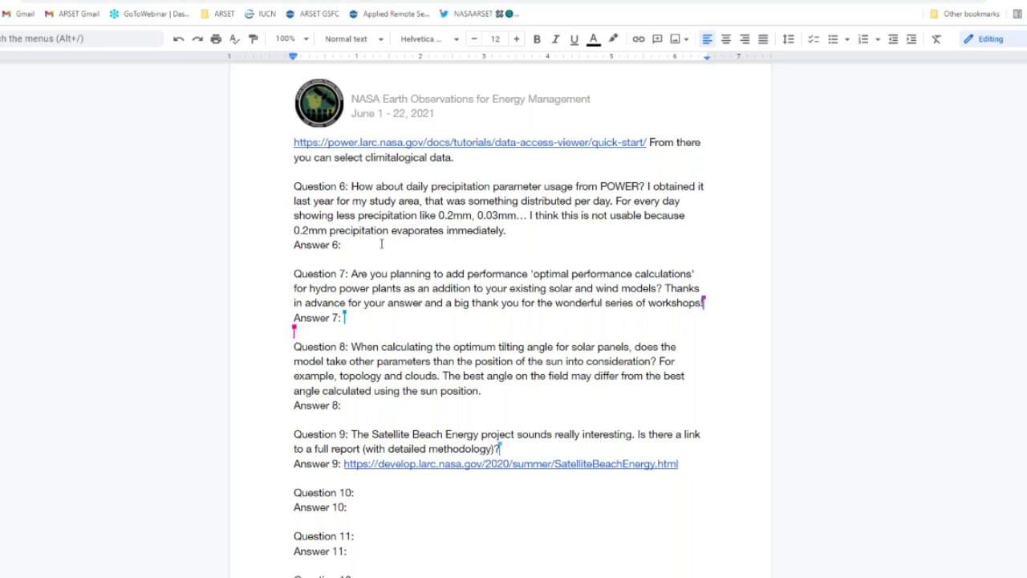
{"action": "type", "text": "The ppt comes from the "}
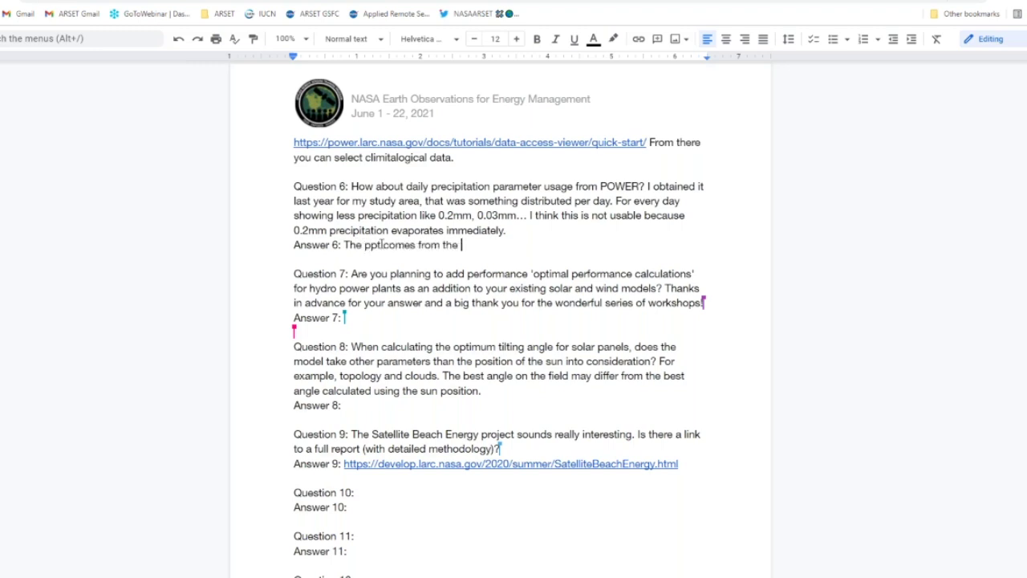
{"action": "type", "text": "atm reanalysis. T"}
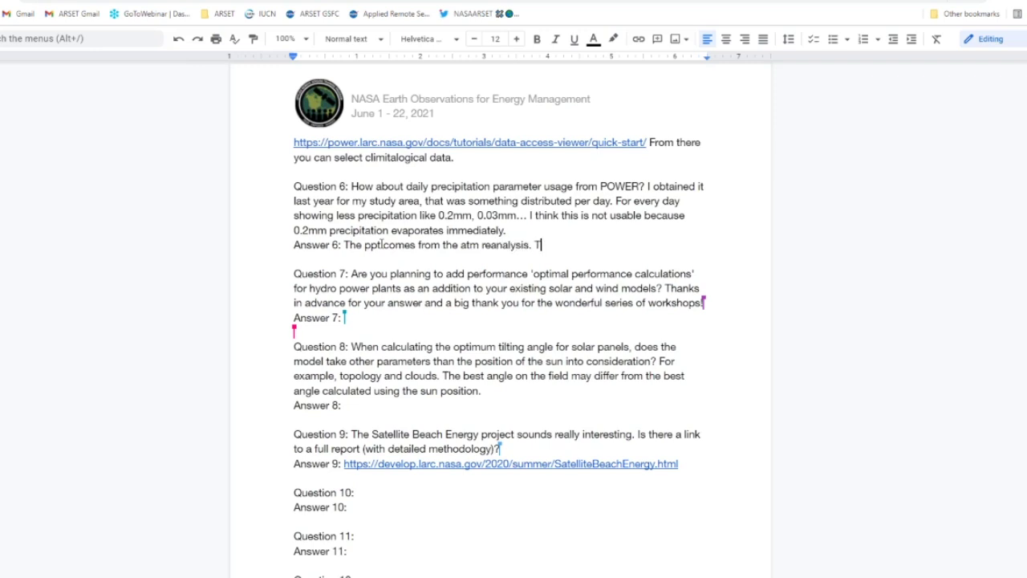
{"action": "type", "text": "here may have be"}
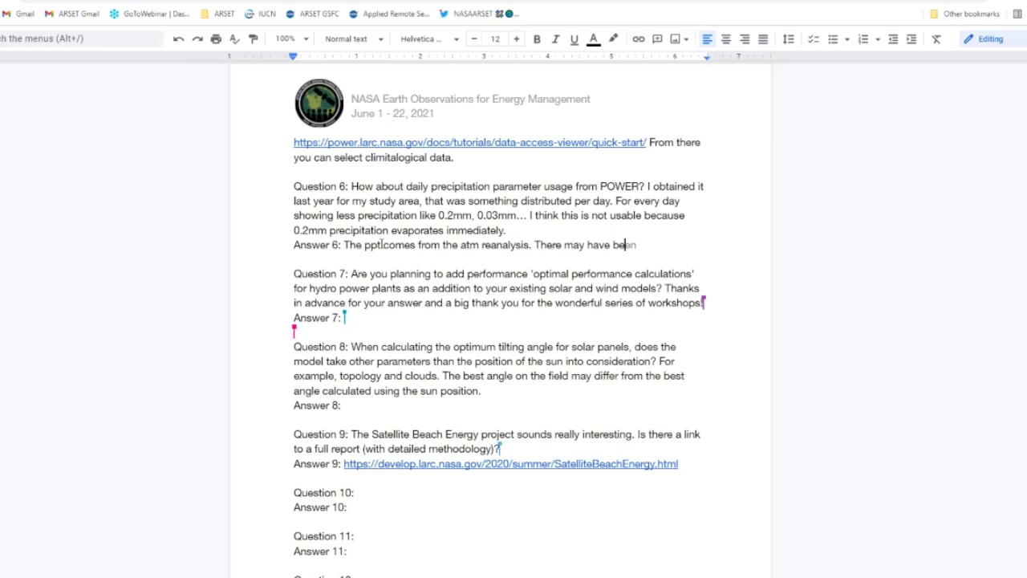
{"action": "type", "text": "en a bug from the "}
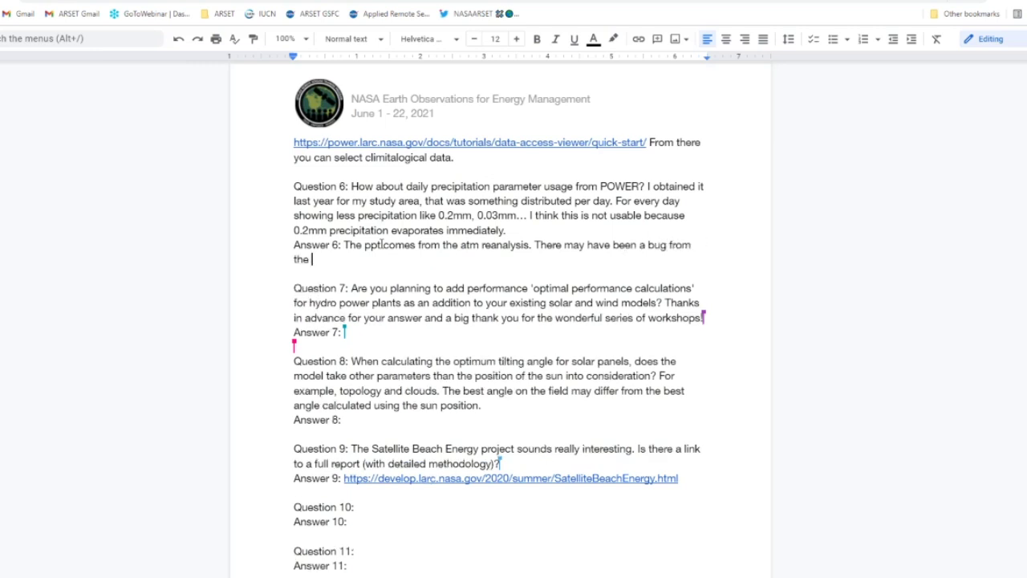
{"action": "type", "text": "old"}
{"action": "key", "text": "BackSpace"}
{"action": "key", "text": "BackSpace"}
{"action": "key", "text": "BackSpace"}
{"action": "key", "text": "BackSpace"}
{"action": "key", "text": "BackSpace"}
{"action": "type", "text": "at shoed the "}
{"action": "type", "text": "o"}
{"action": "key", "text": "BackSpace"}
{"action": "type", "text": "incorrect units."}
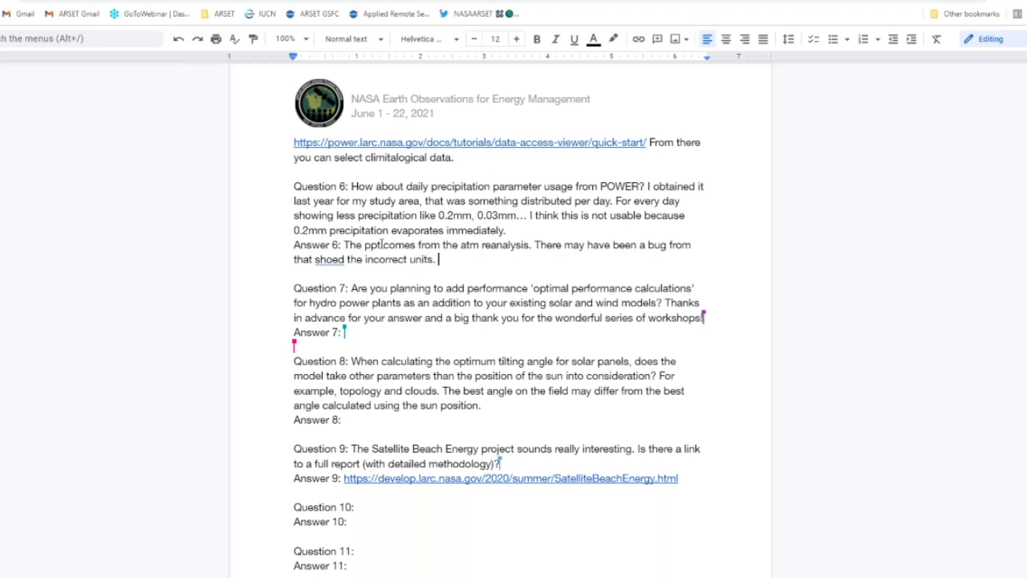
{"action": "left_click", "coordinate": [334, 261]}
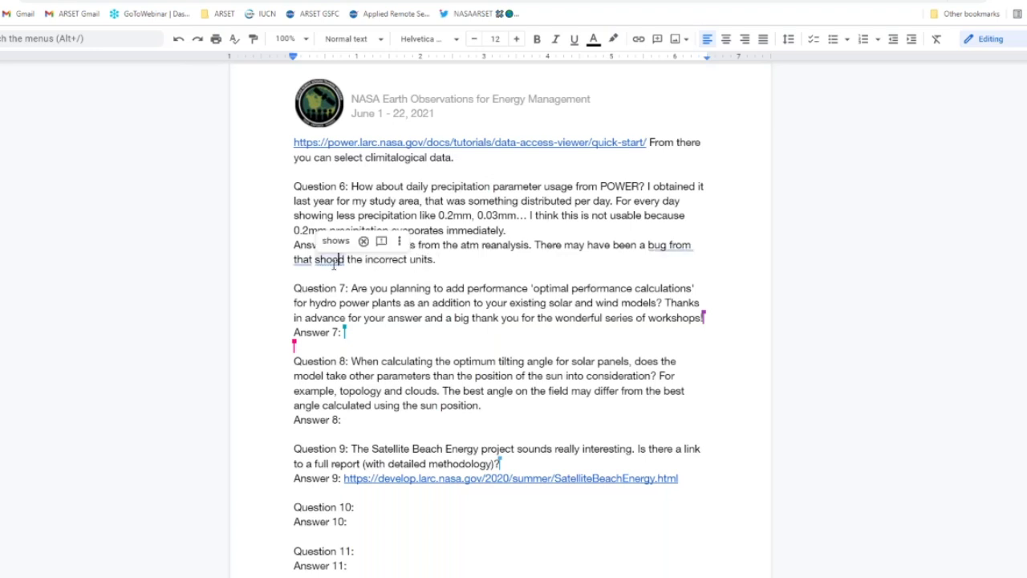
{"action": "scroll", "coordinate": [343, 279], "scroll_direction": "up", "scroll_amount": 1}
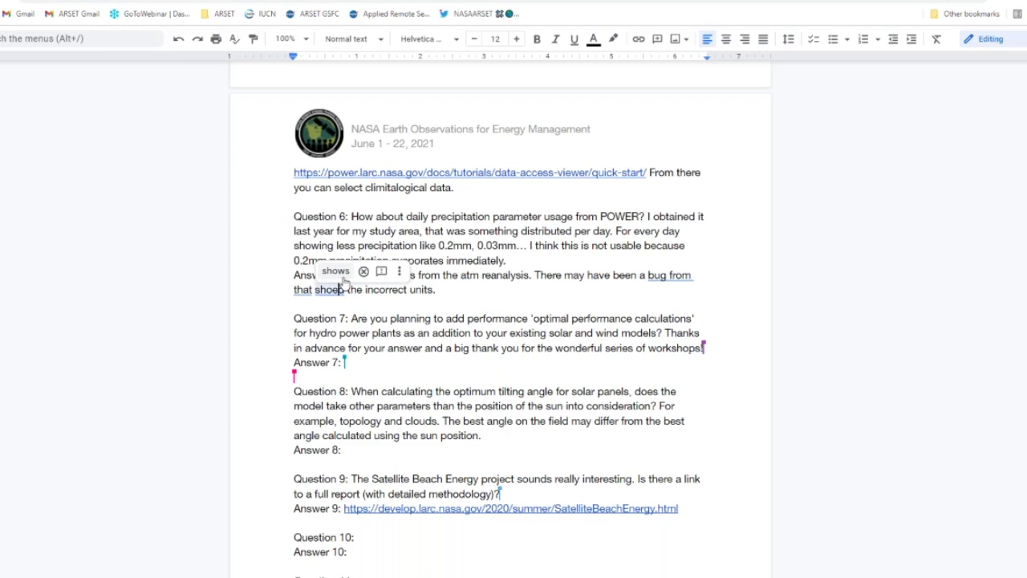
{"action": "left_click", "coordinate": [336, 273]}
{"action": "left_click", "coordinate": [471, 294]}
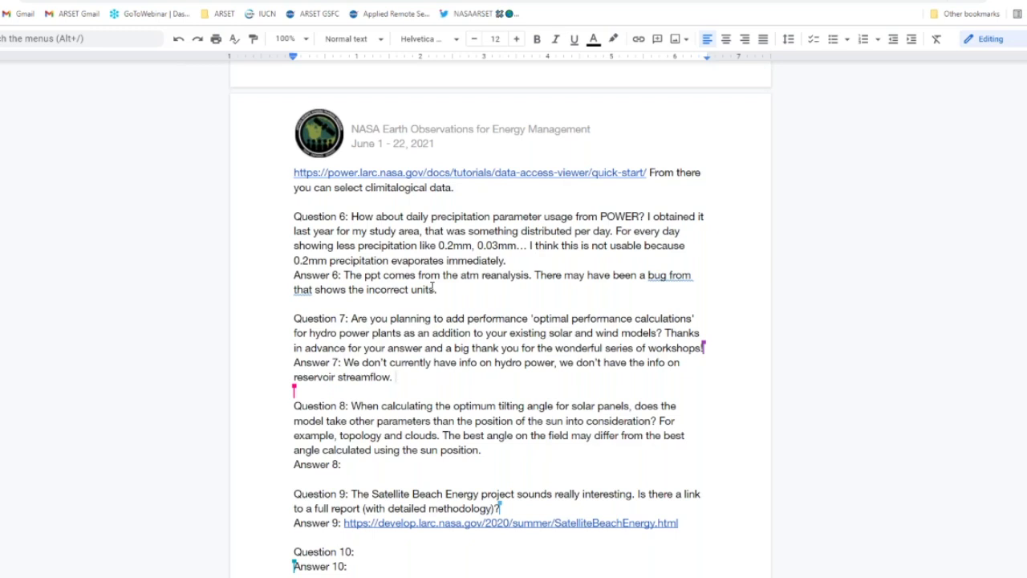
End Answer 7 with 'That may be something we consider in the future however.'
{"action": "type", "text": "That may be some"}
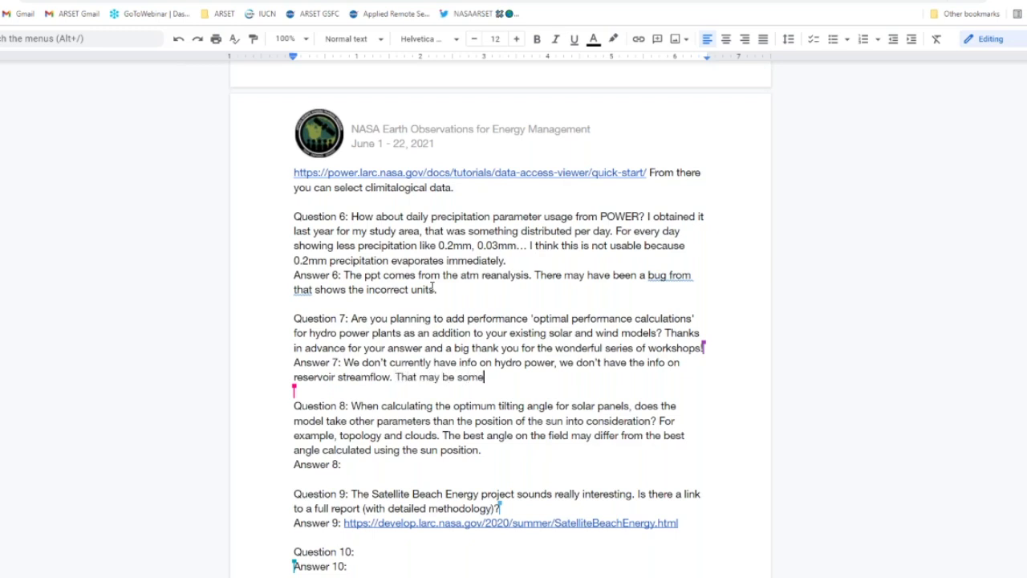
{"action": "type", "text": "thing we consider in the fut"}
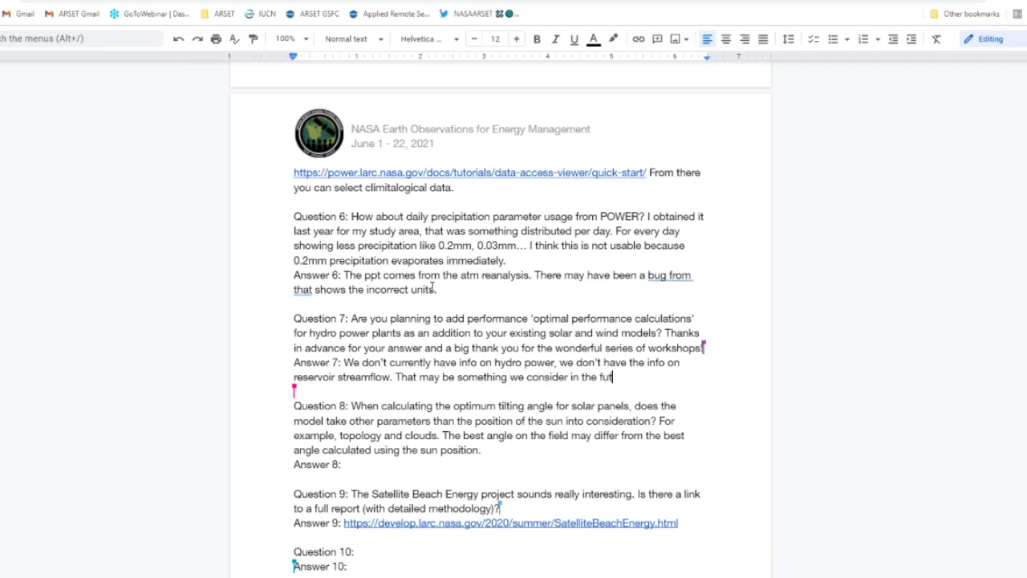
{"action": "type", "text": "ure however."}
{"action": "left_click", "coordinate": [353, 464]}
Start Answer 8 with 'Clouds, yes, that is considered.'
{"action": "scroll", "coordinate": [353, 464], "scroll_direction": "down", "scroll_amount": 3}
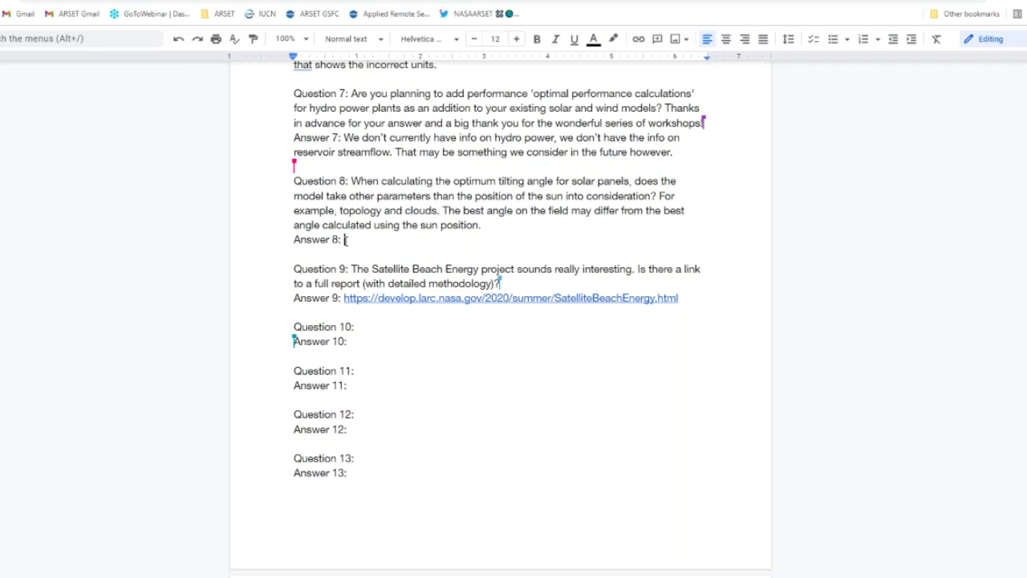
{"action": "type", "text": "Clouds, yes."}
{"action": "key", "text": "BackSpace"}
{"action": "key", "text": "BackSpace"}
{"action": "type", "text": ", that is"}
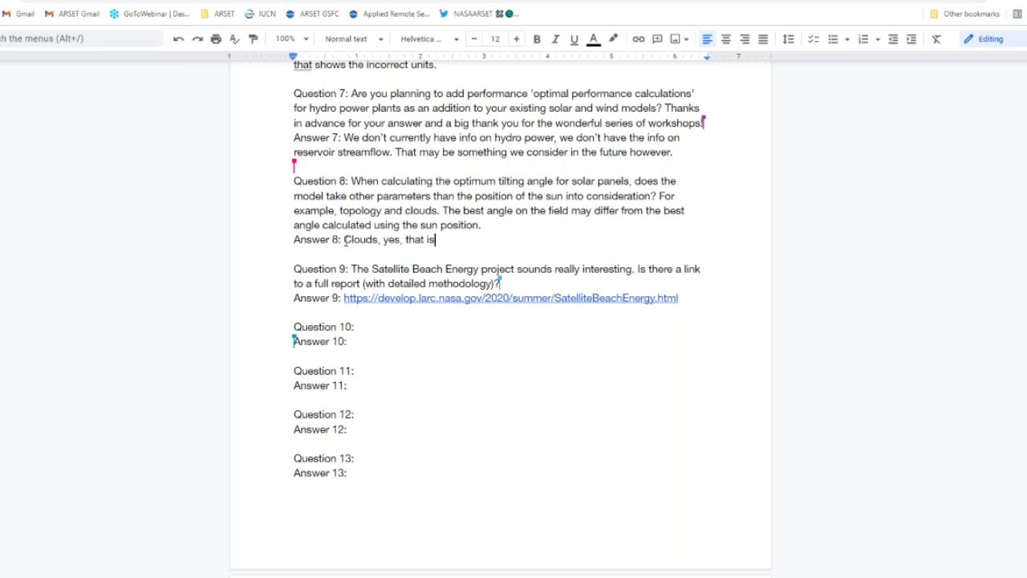
{"action": "type", "text": " considered."}
Add that mountain-shadowing topology isn't in the product and the new version computes hourly fluxes
{"action": "type", "text": "Topology ("}
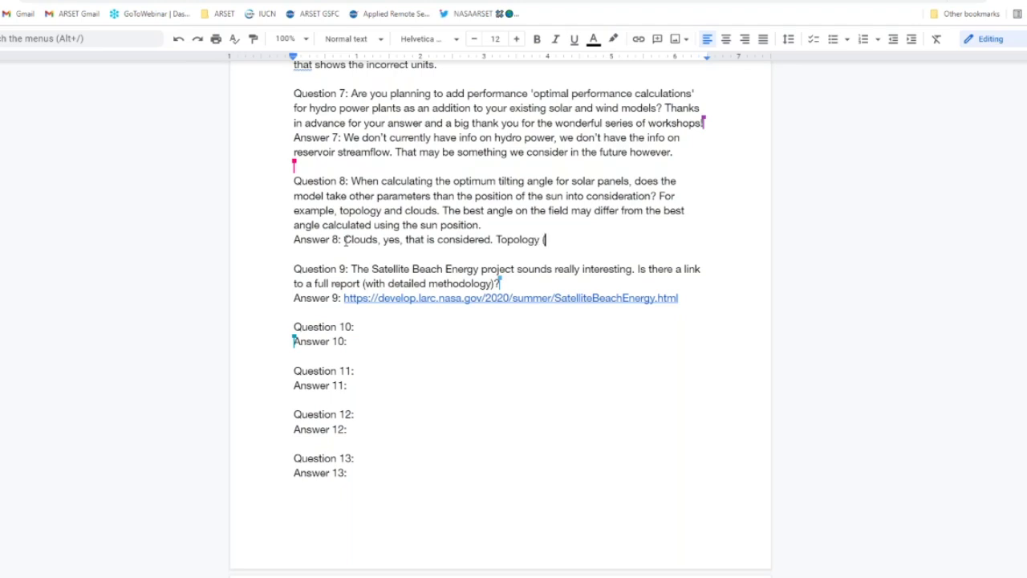
{"action": "type", "text": "shadowing in moun"}
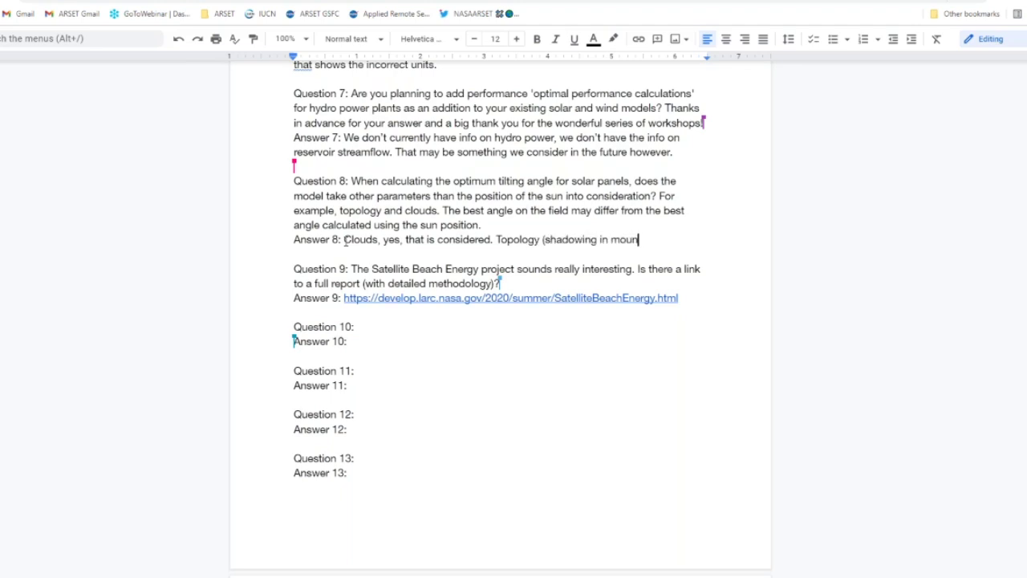
{"action": "type", "text": "tainous regions)"}
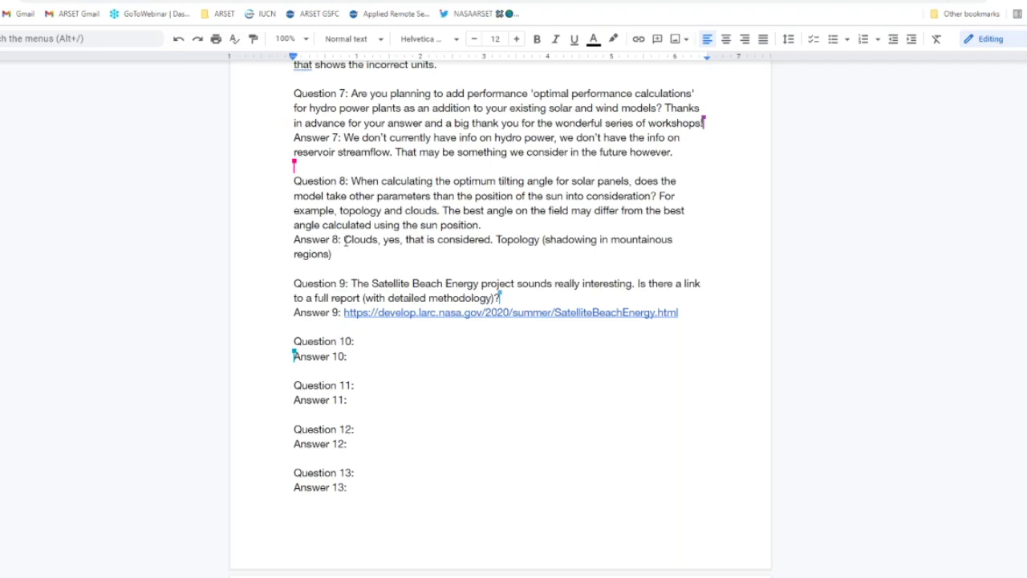
{"action": "type", "text": ". no."}
{"action": "key", "text": "BackSpace"}
{"action": "key", "text": "BackSpace"}
{"action": "key", "text": "BackSpace"}
{"action": "key", "text": "BackSpace"}
{"action": "type", "text": "are not considered "}
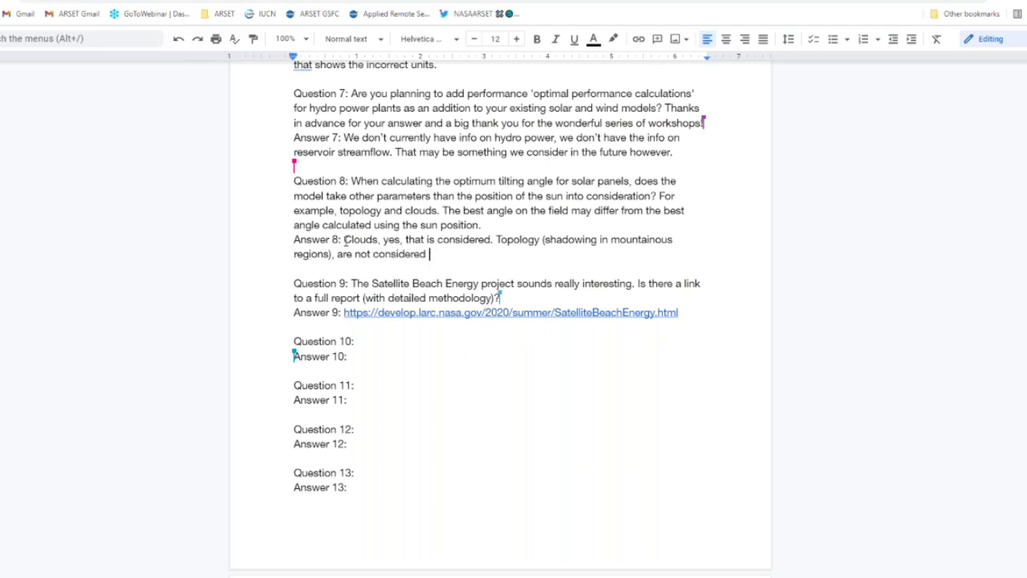
{"action": "type", "text": "int he"}
{"action": "key", "text": "BackSpace"}
{"action": "key", "text": "BackSpace"}
{"action": "key", "text": "BackSpace"}
{"action": "key", "text": "BackSpace"}
{"action": "type", "text": "the product."}
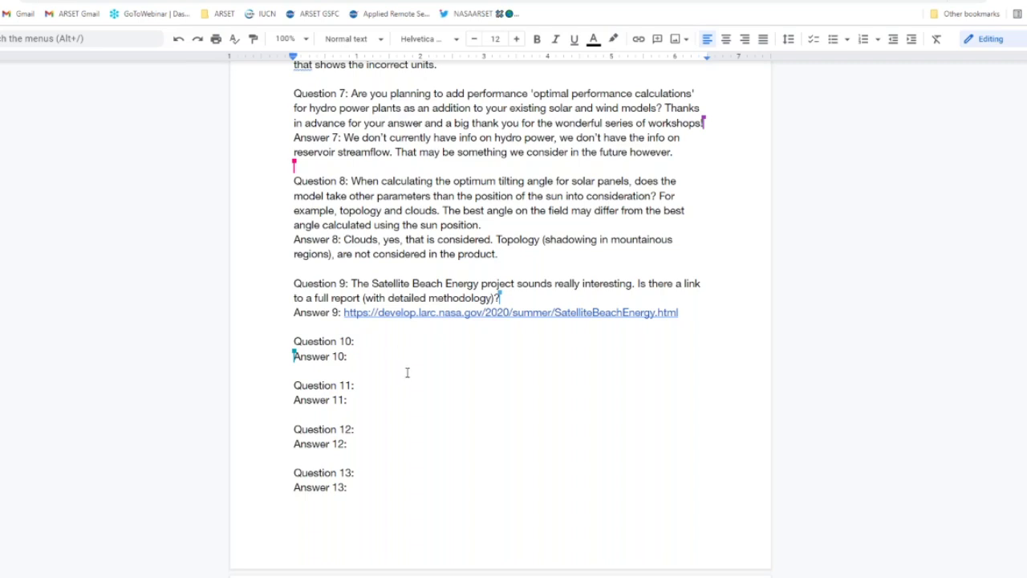
{"action": "type", "text": "The new version will "}
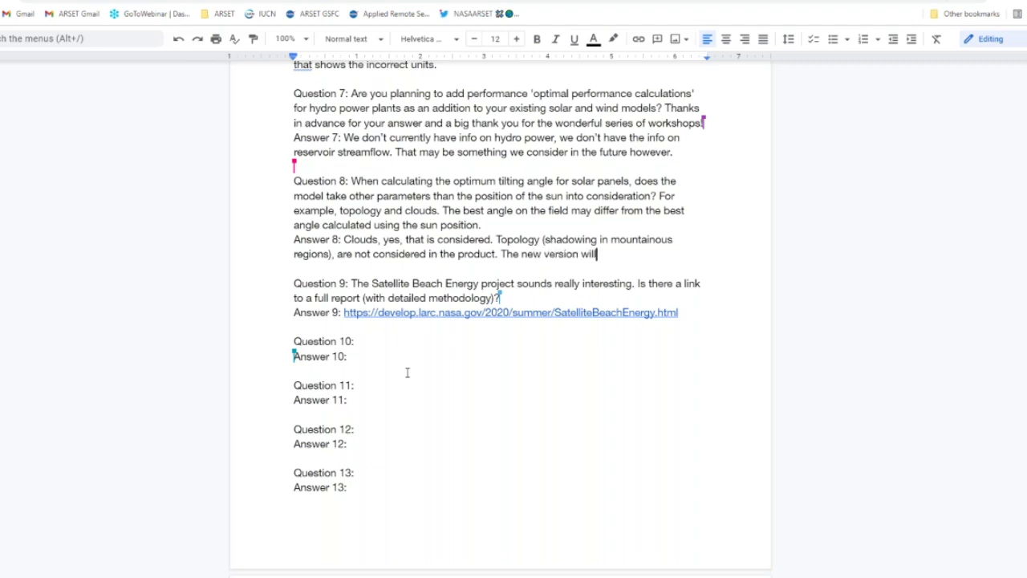
{"action": "type", "text": "compute directly"}
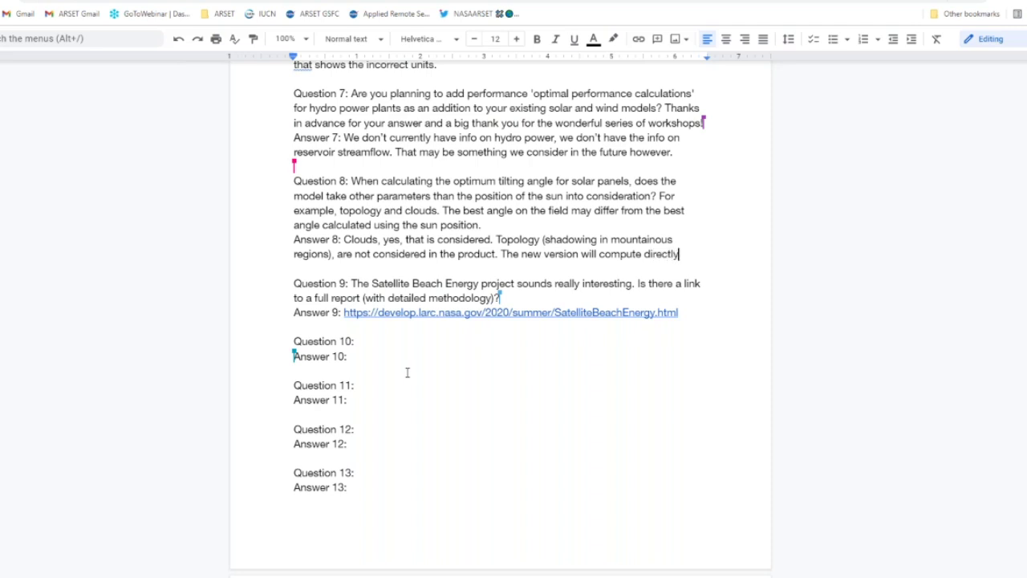
{"action": "type", "text": " the fluxe"}
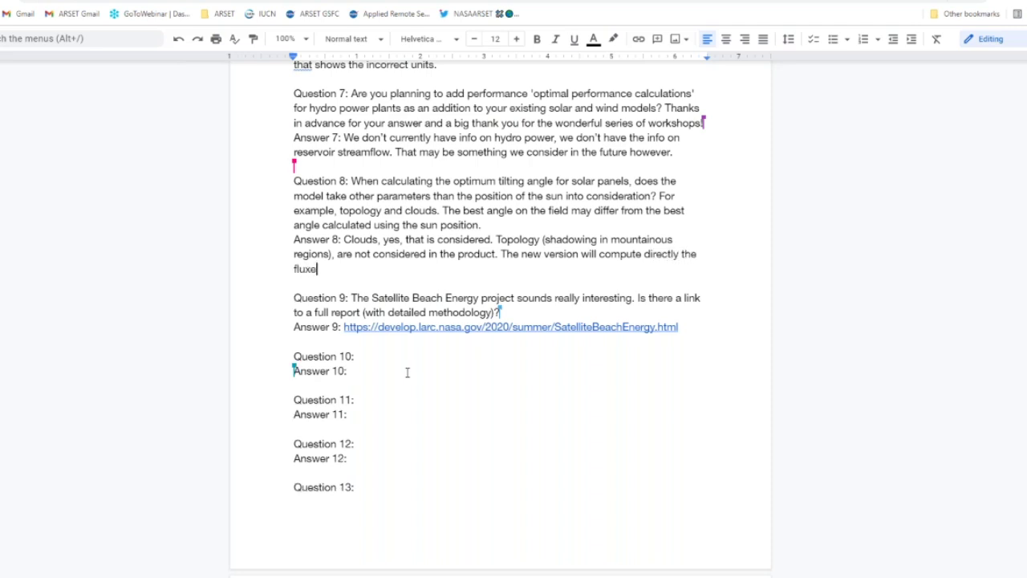
{"action": "type", "text": "s per hour."}
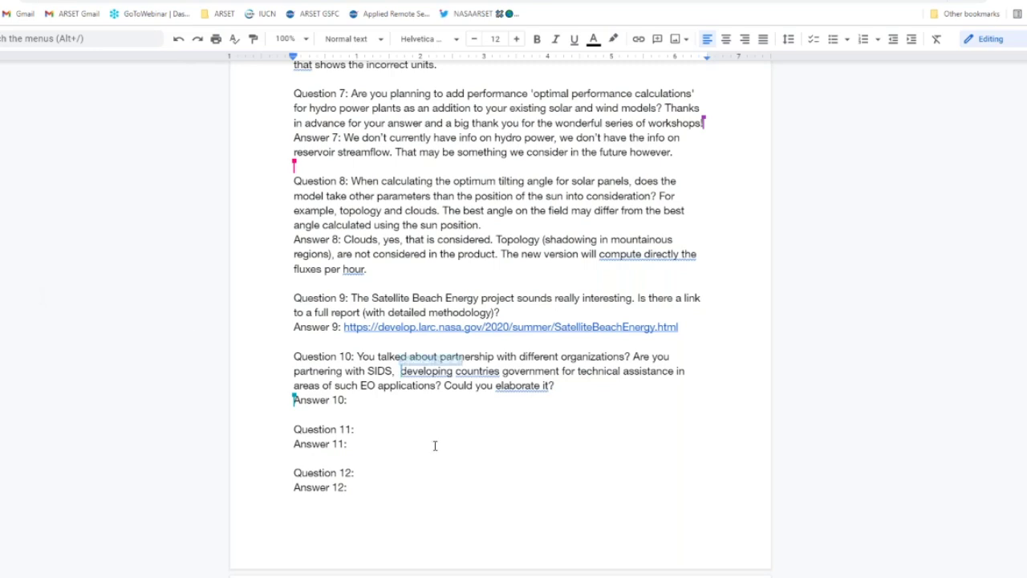
Copy the SatelliteBeachEnergy report URL in Answer 9, then return to the end of Answer 10
{"action": "left_click", "coordinate": [350, 486]}
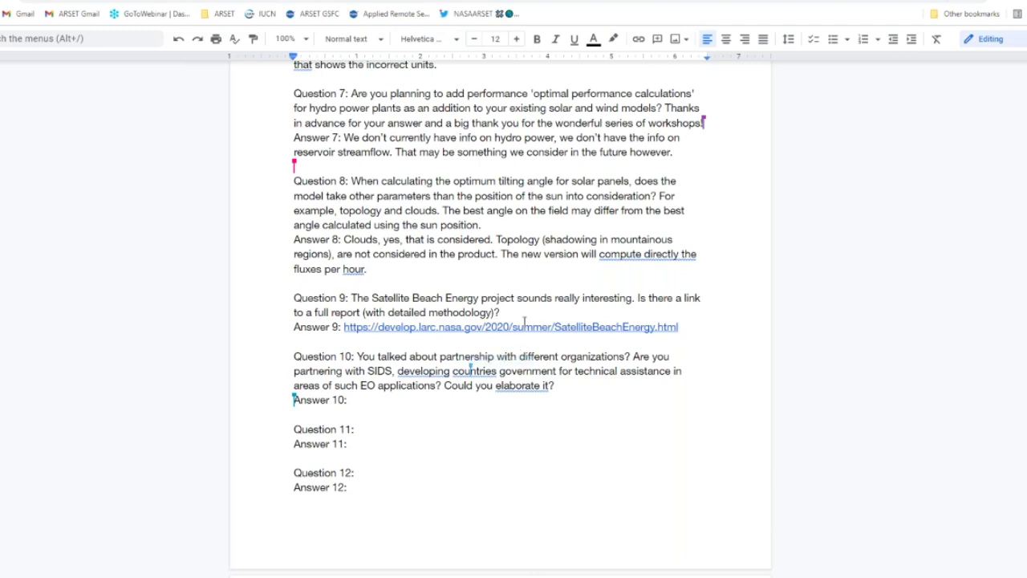
{"action": "left_click", "coordinate": [345, 327]}
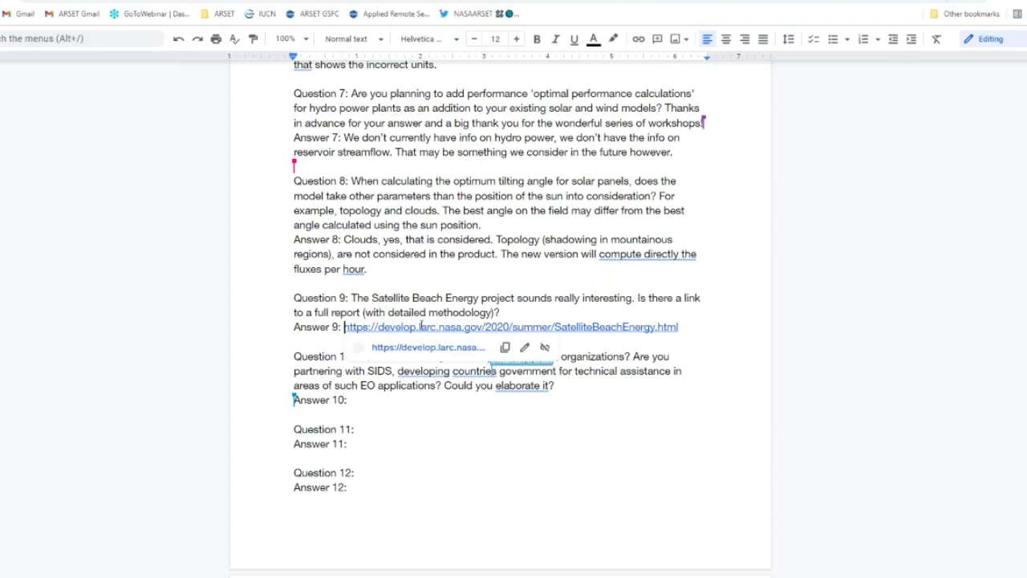
{"action": "left_click", "coordinate": [658, 319], "text": "shift"}
{"action": "left_click", "coordinate": [684, 326], "text": "shift"}
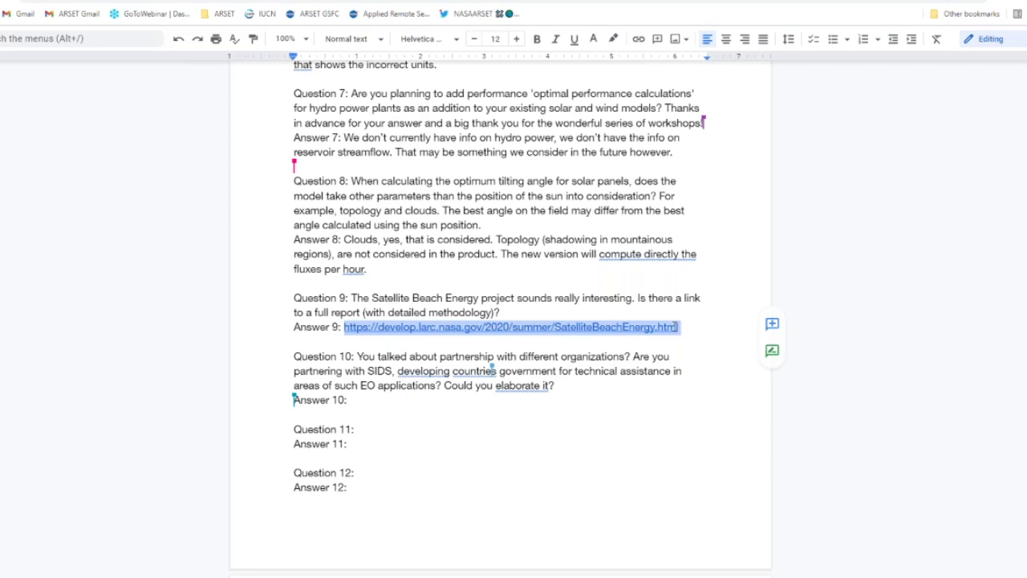
{"action": "right_click", "coordinate": [674, 326]}
{"action": "left_click", "coordinate": [716, 211]}
{"action": "left_click", "coordinate": [426, 540]}
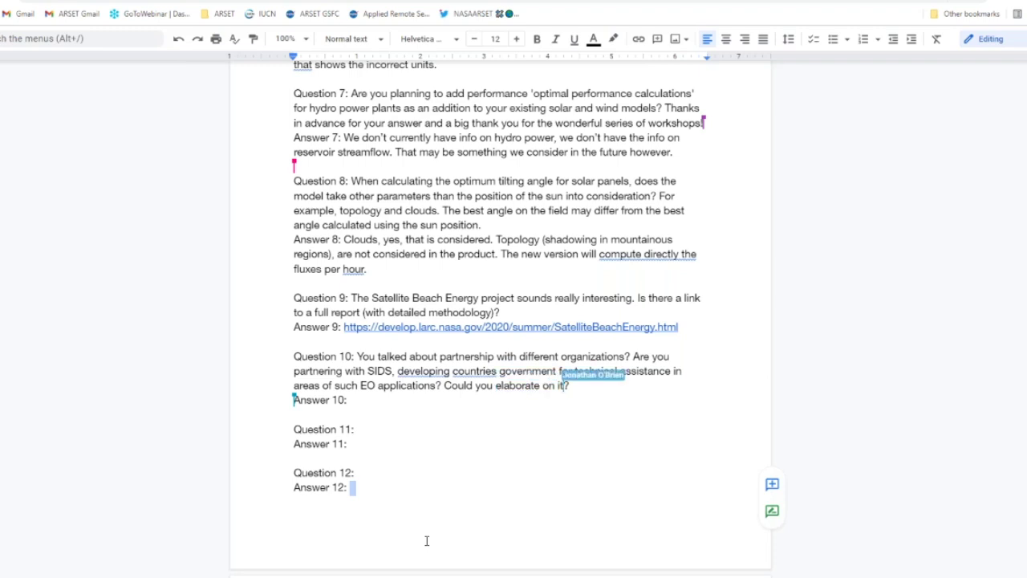
{"action": "left_click", "coordinate": [382, 405]}
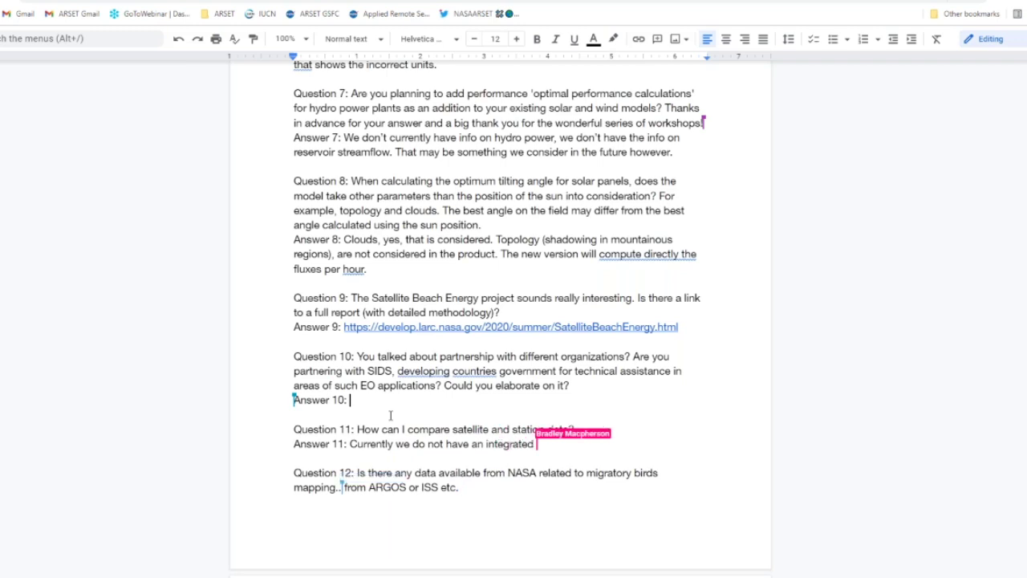
Insert '(Small Island Developing States)' after SIDS, fixing the misspelled Samll, Devekoping and Sates
{"action": "left_click", "coordinate": [392, 371]}
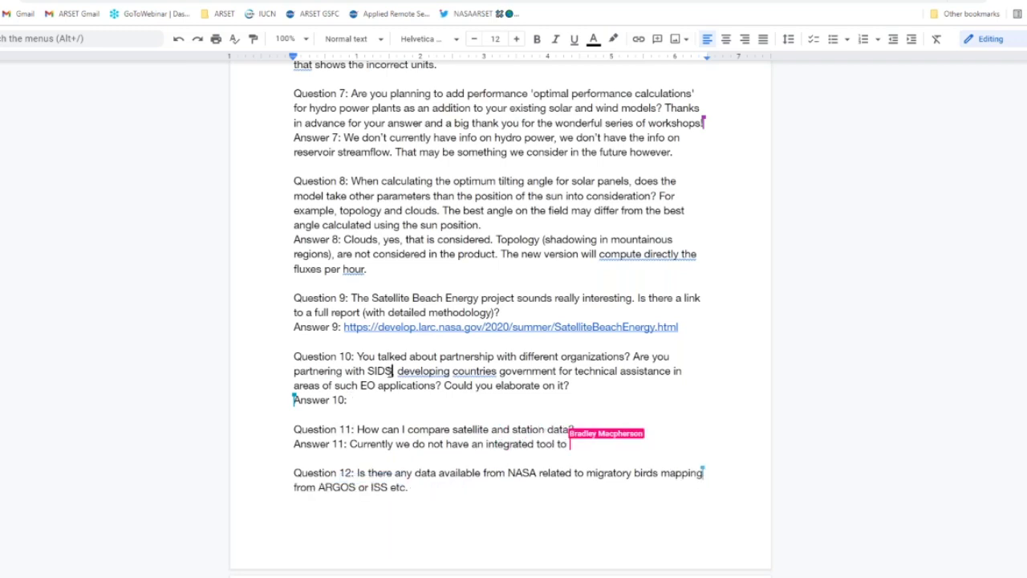
{"action": "type", "text": "(Sam"}
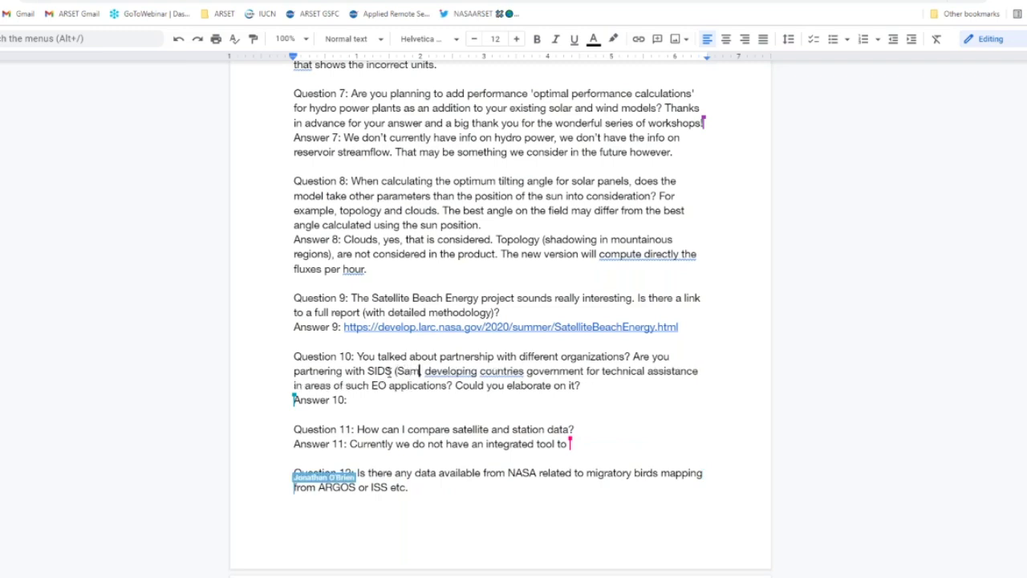
{"action": "type", "text": "ll Island "}
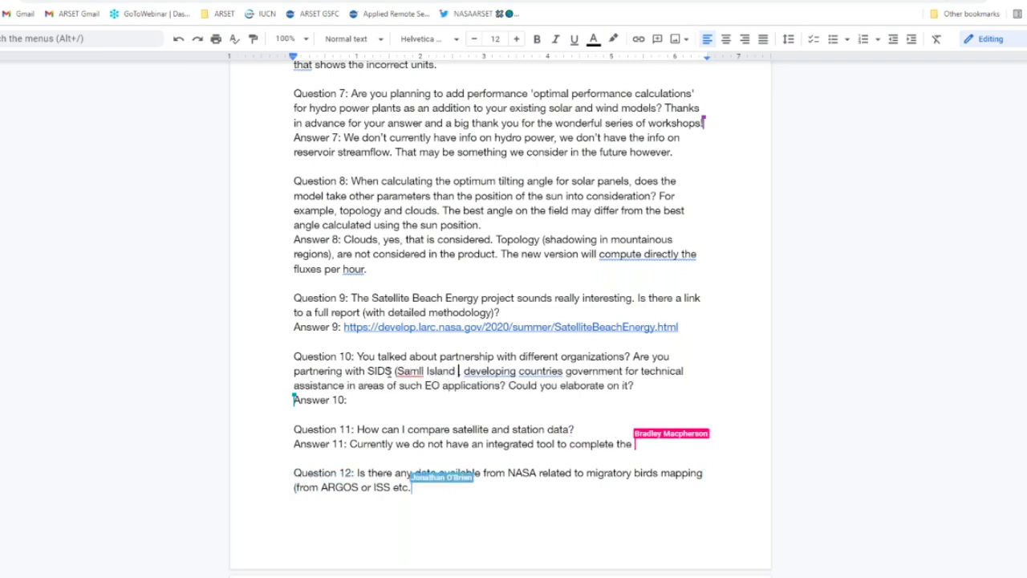
{"action": "type", "text": "Devekoping S"}
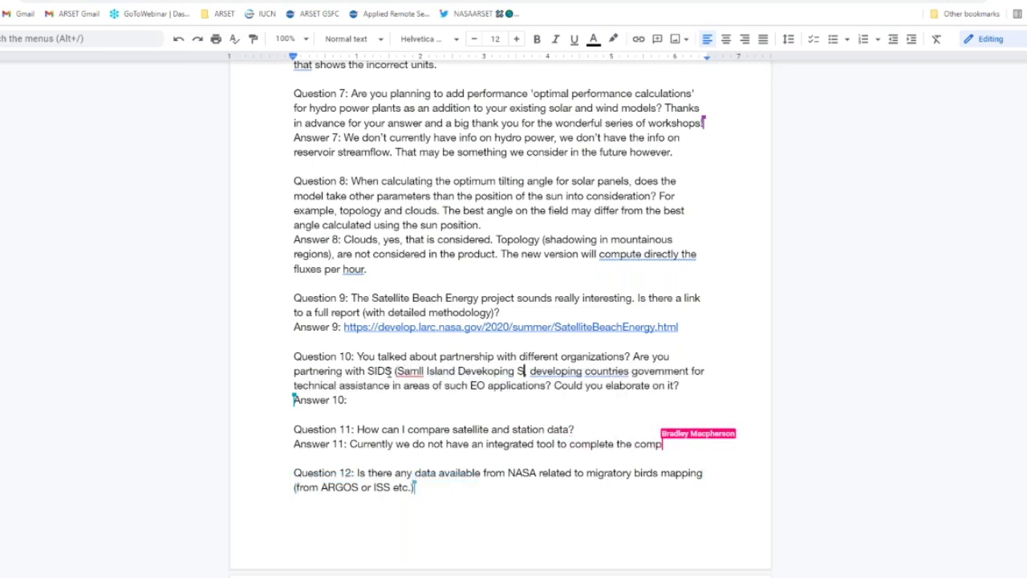
{"action": "type", "text": "ates)"}
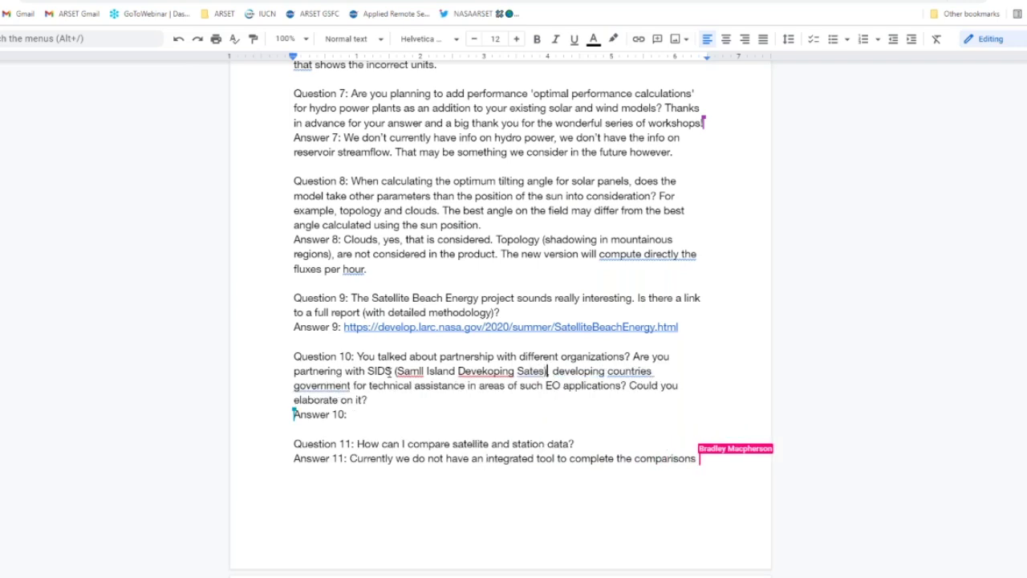
{"action": "right_click", "coordinate": [480, 374]}
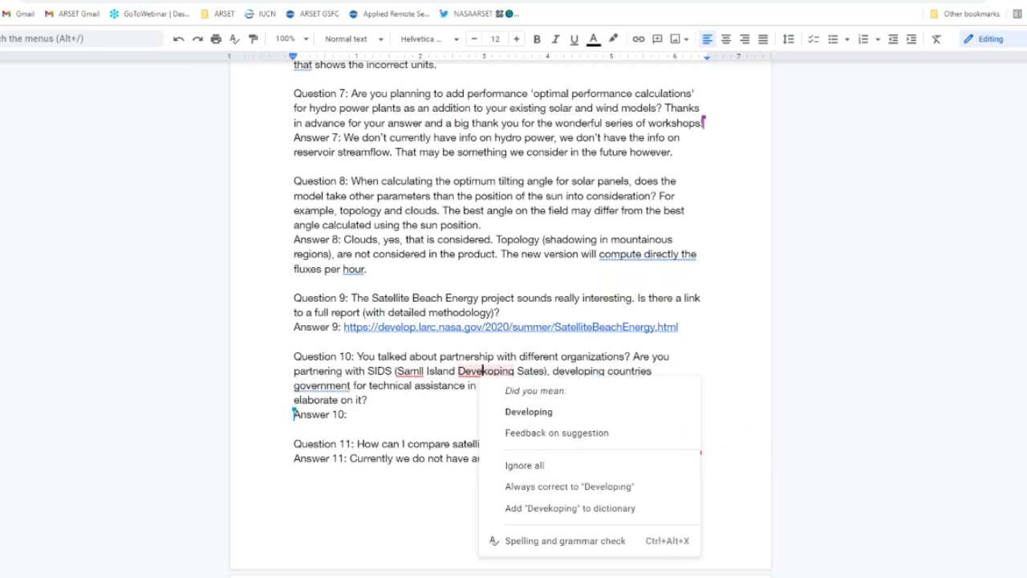
{"action": "left_click", "coordinate": [507, 411]}
{"action": "right_click", "coordinate": [415, 371]}
{"action": "left_click", "coordinate": [438, 410]}
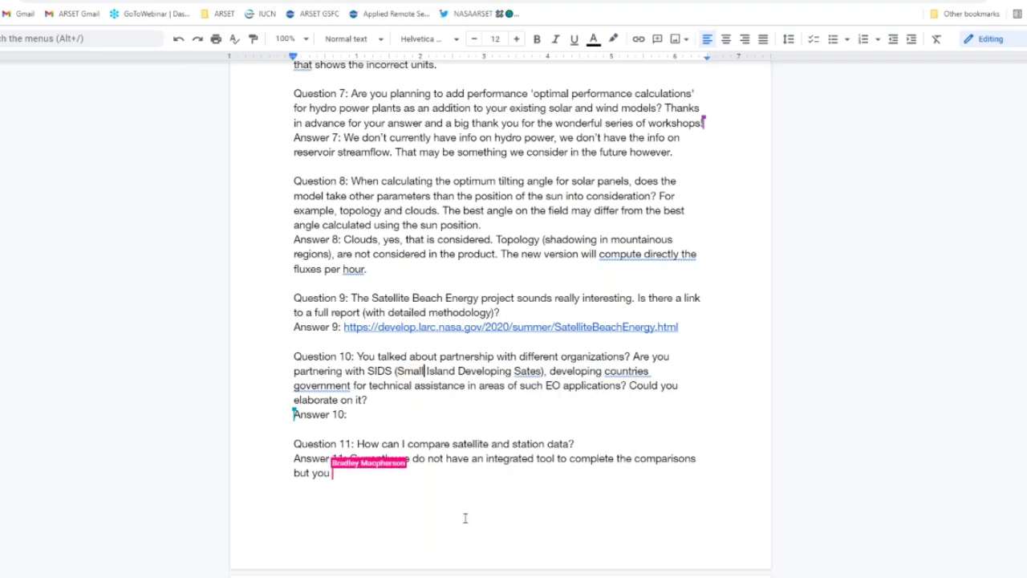
{"action": "left_click", "coordinate": [517, 373]}
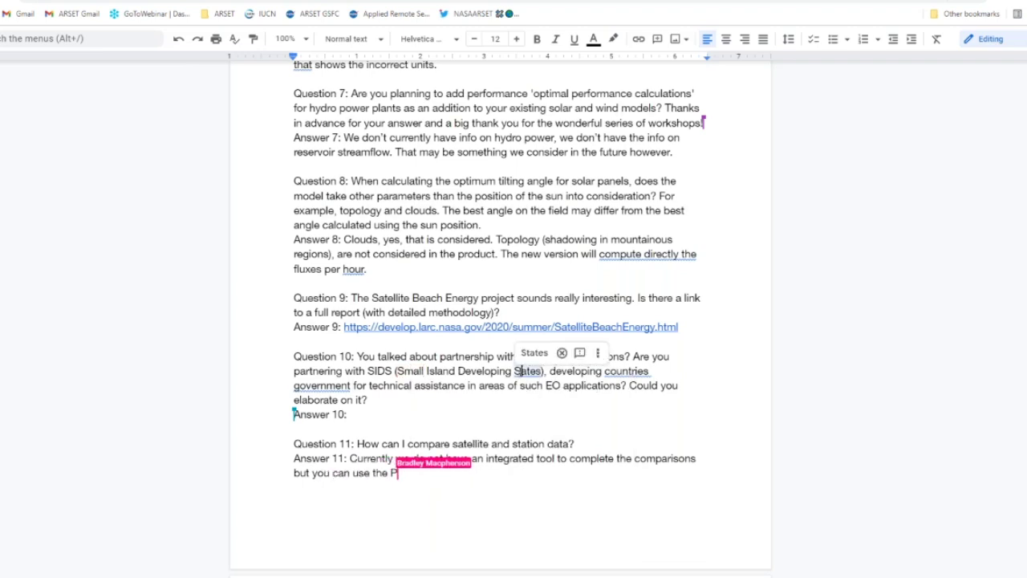
{"action": "left_click", "coordinate": [534, 352]}
{"action": "left_click", "coordinate": [370, 415]}
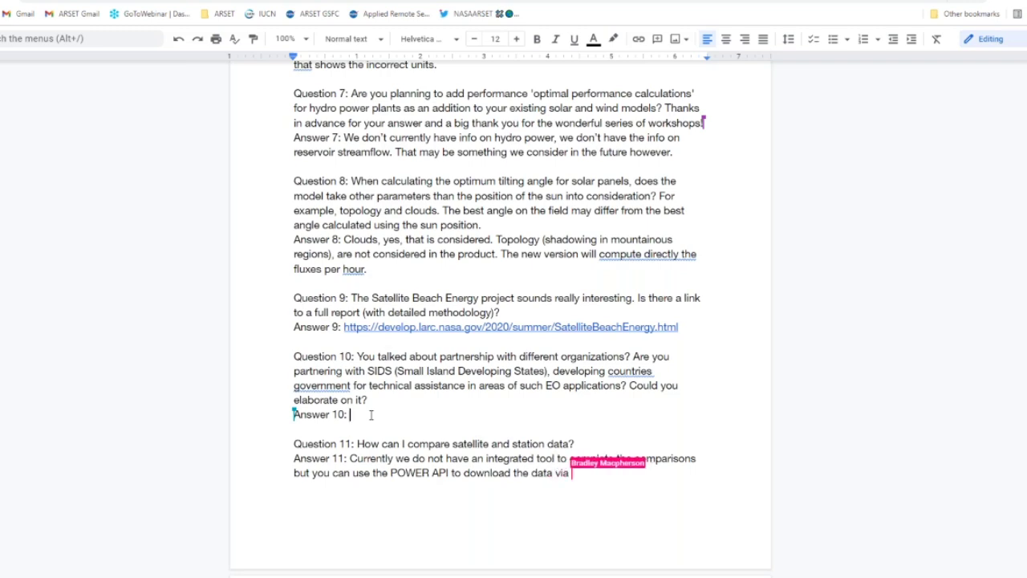
Write Answer 10: not formally yet; the US Dept of Interior used some products for small island territories
{"action": "type", "text": "Not fo"}
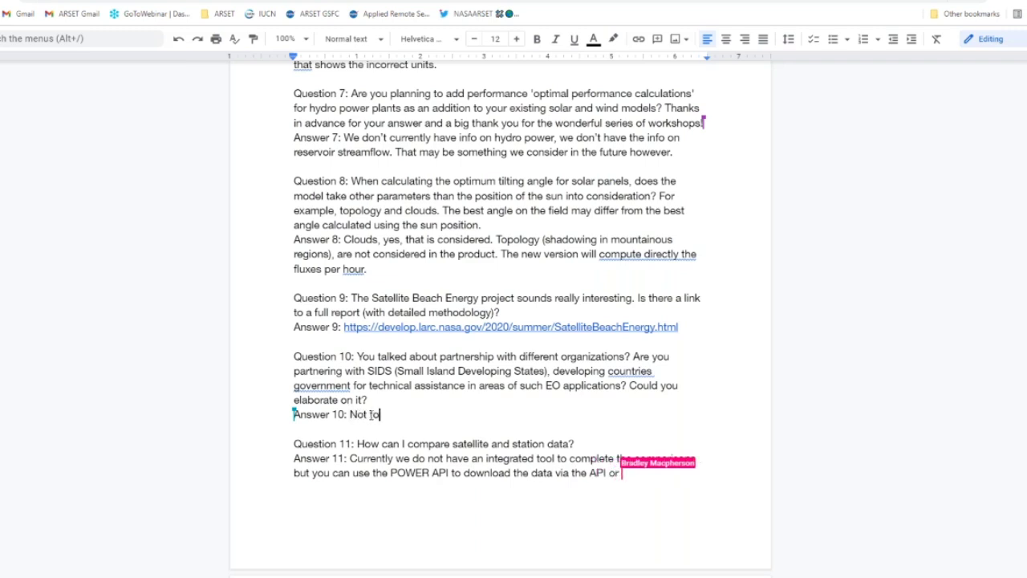
{"action": "type", "text": "rmally yet, but "}
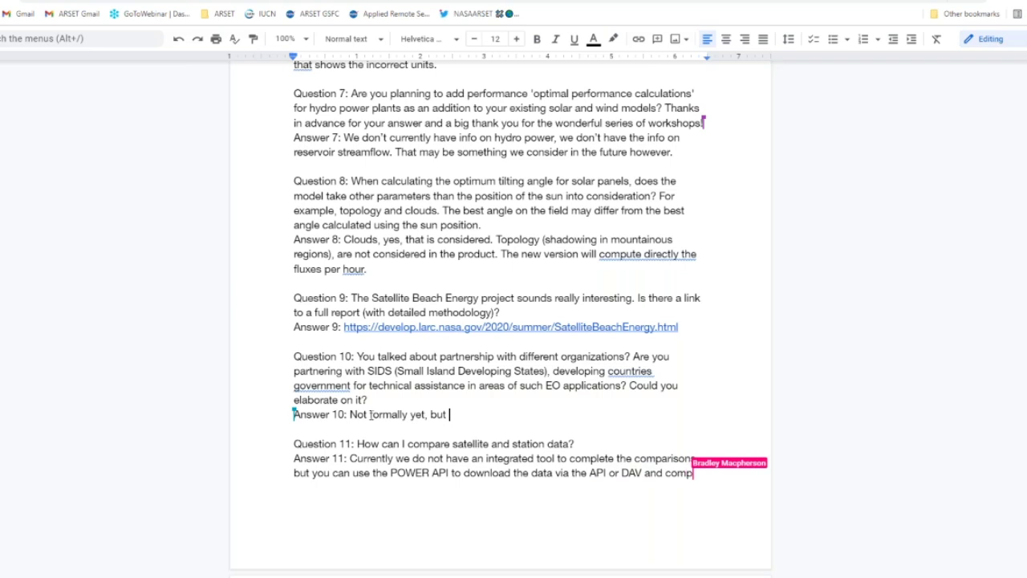
{"action": "type", "text": "we"}
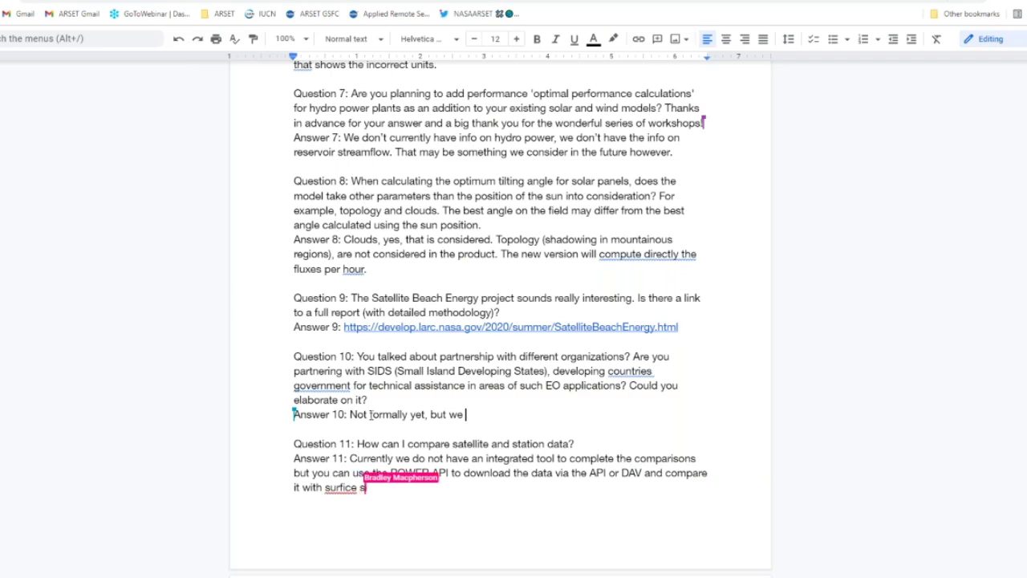
{"action": "key", "text": "BackSpace"}
{"action": "key", "text": "BackSpace"}
{"action": "key", "text": "BackSpace"}
{"action": "key", "text": "BackSpace"}
{"action": "key", "text": "BackSpace"}
{"action": "key", "text": "BackSpace"}
{"action": "key", "text": "BackSpace"}
{"action": "key", "text": "BackSpace"}
{"action": "key", "text": "BackSpace"}
{"action": "key", "text": "BackSpace"}
{"action": "key", "text": "BackSpace"}
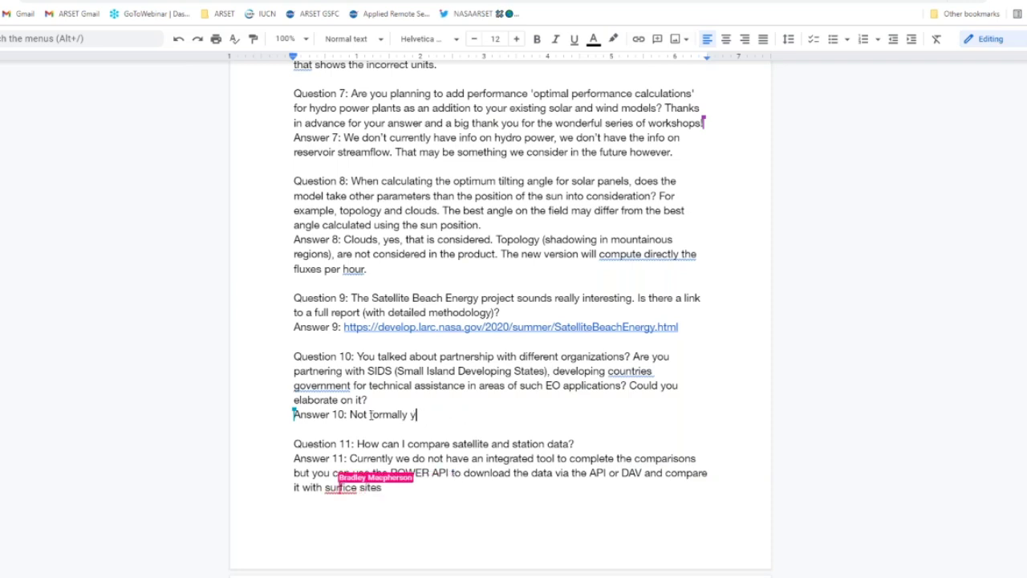
{"action": "type", "text": "et. T"}
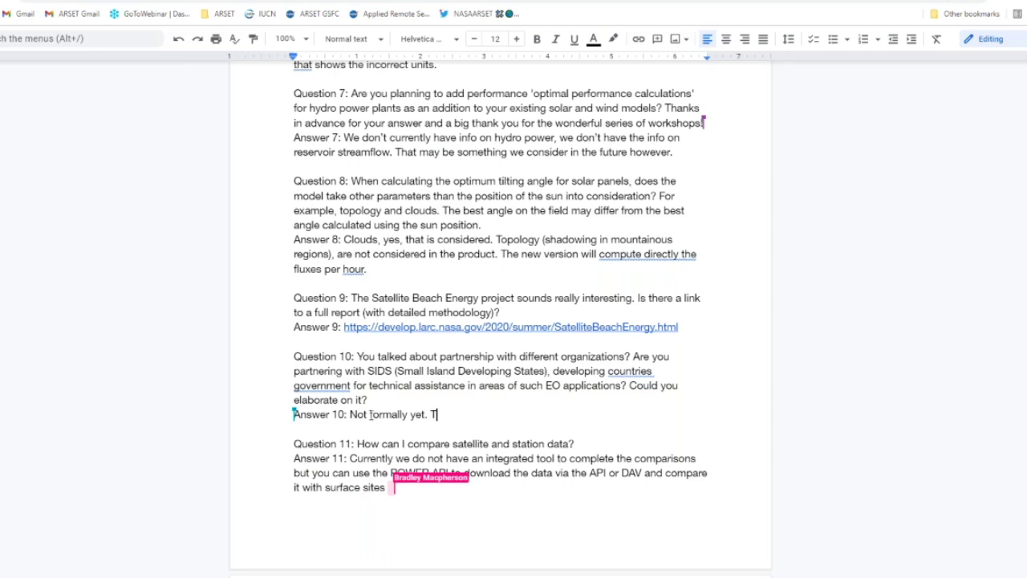
{"action": "type", "text": "he US "}
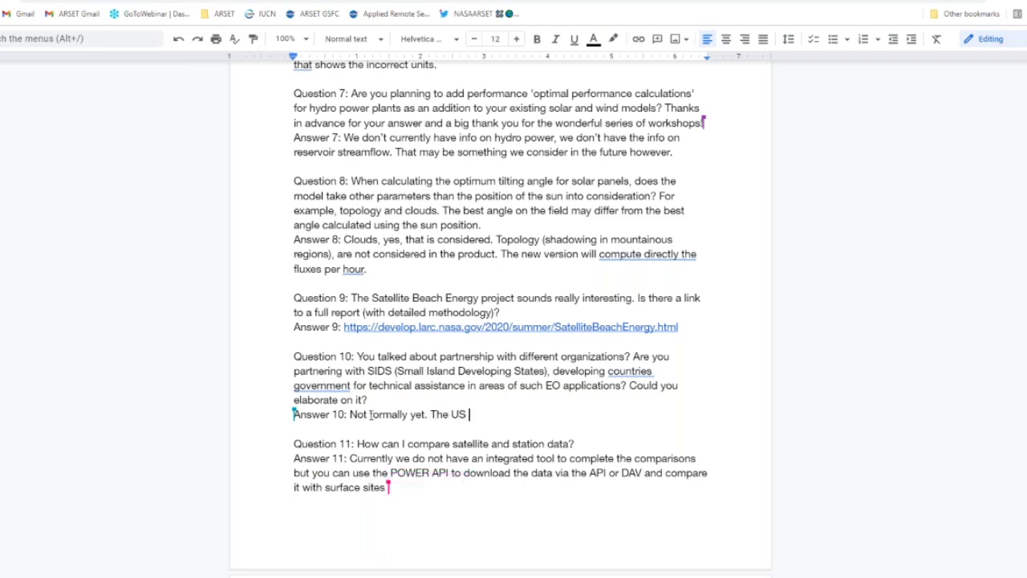
{"action": "type", "text": "Dept o"}
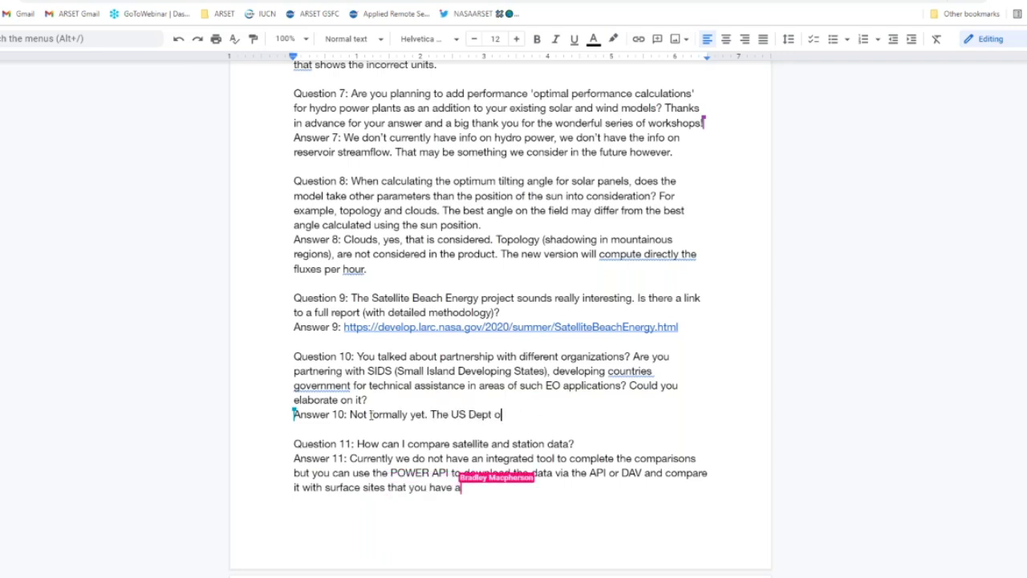
{"action": "type", "text": "f interior"}
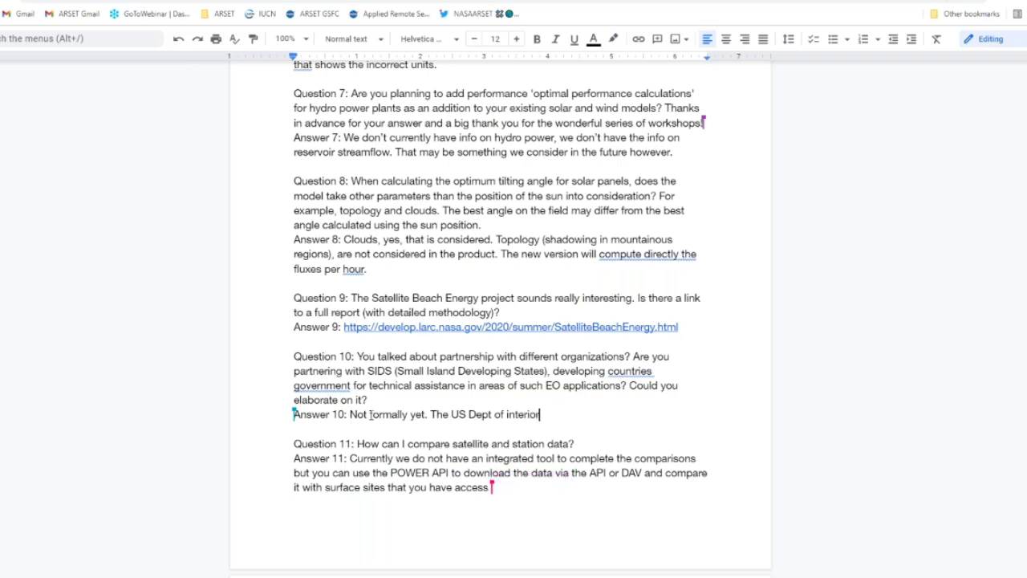
{"action": "type", "text": " to look at "}
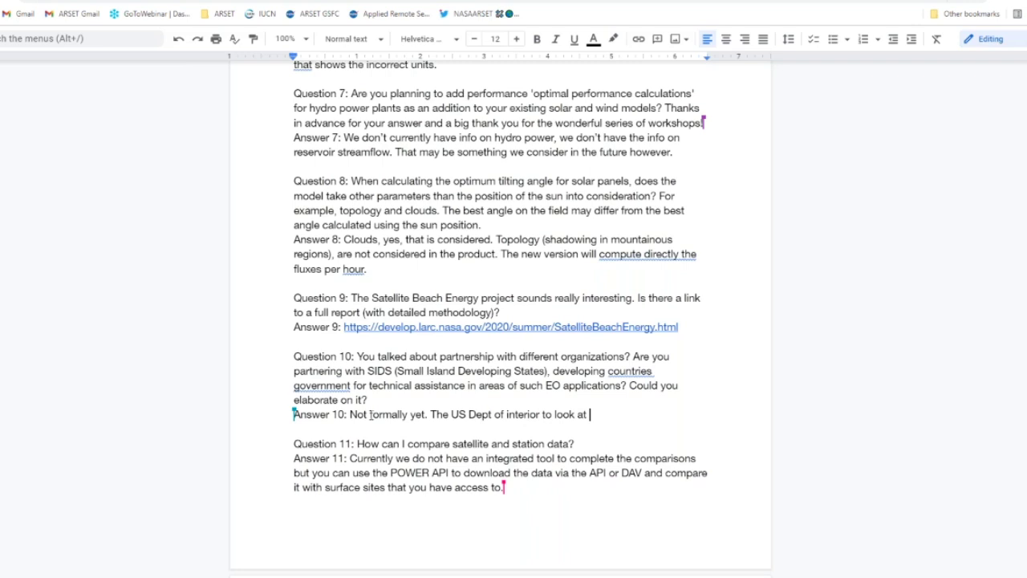
{"action": "type", "text": "small islands te"}
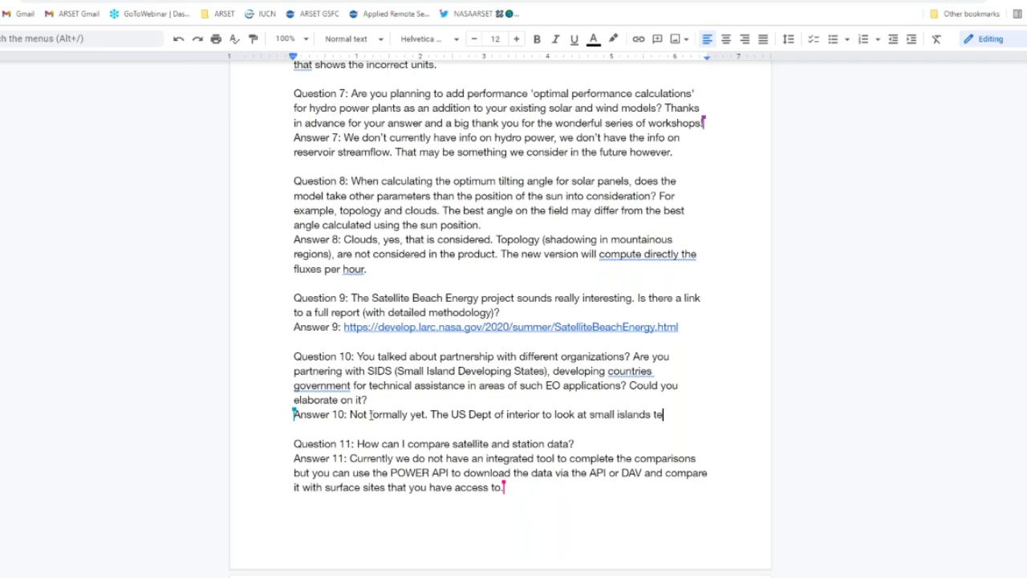
{"action": "type", "text": "rritories used soem o"}
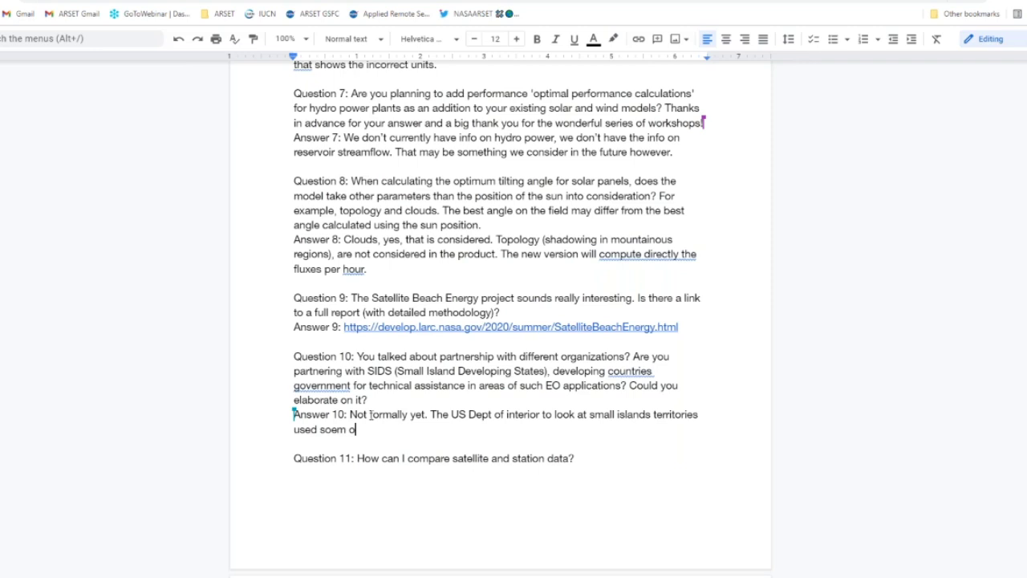
{"action": "type", "text": "f our products in the "}
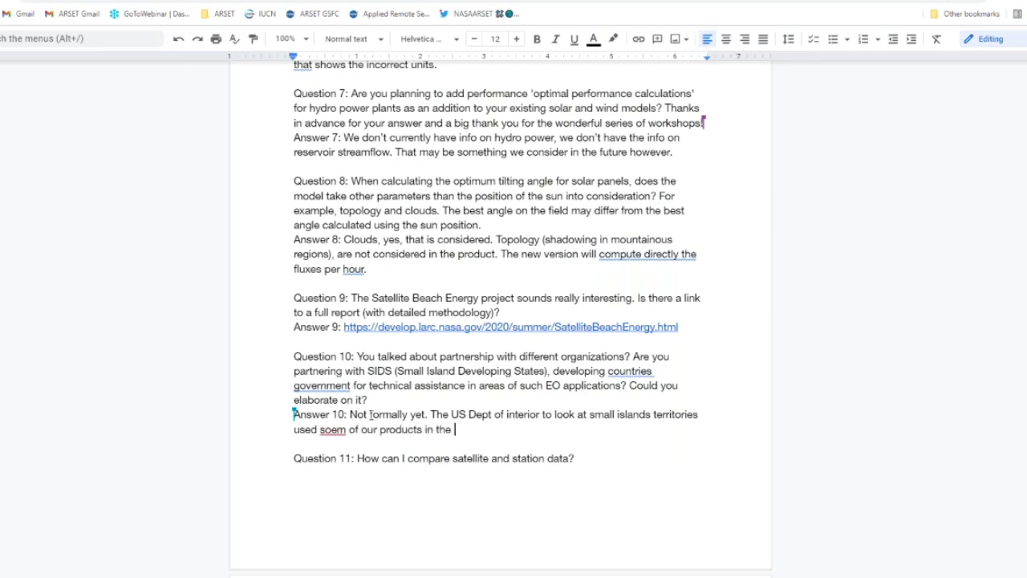
{"action": "type", "text": "early 200's."}
{"action": "type", "text": "0"}
{"action": "right_click", "coordinate": [327, 431]}
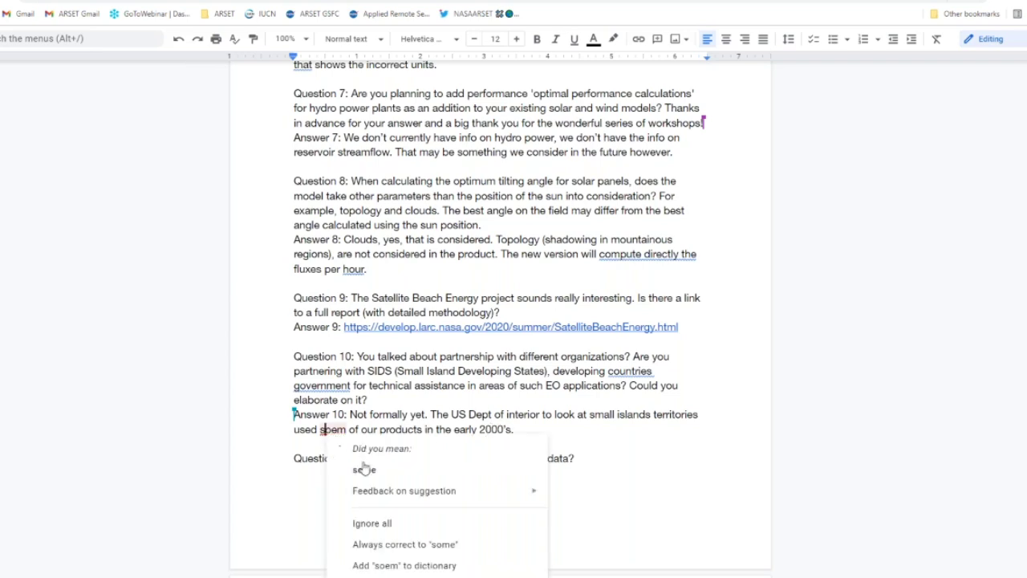
{"action": "left_click", "coordinate": [364, 468]}
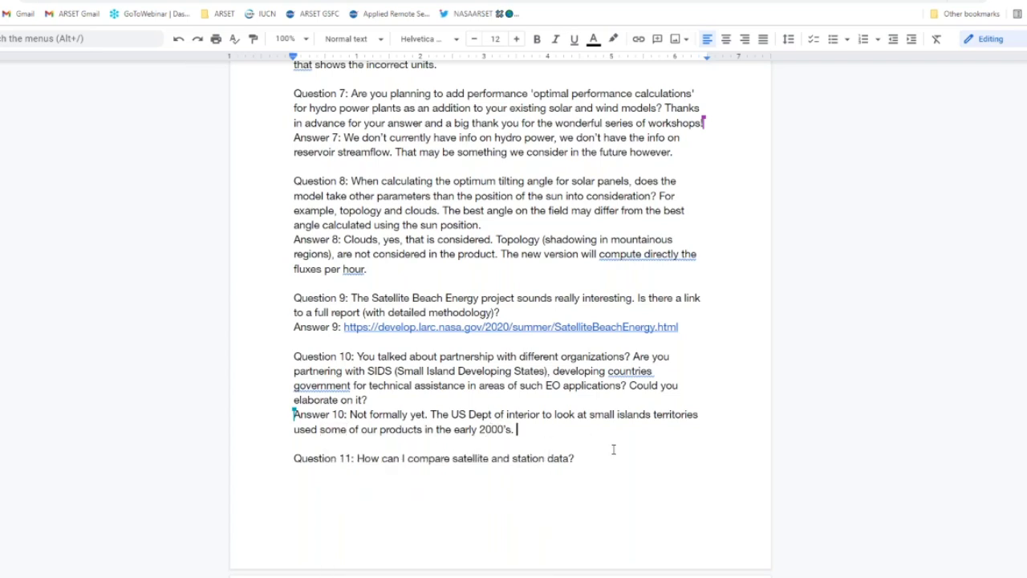
{"action": "key", "text": "End"}
Begin Answer 11 saying it depends on the parameters, citing the Baseline Surface Radiation Network
{"action": "scroll", "coordinate": [613, 449], "scroll_direction": "down", "scroll_amount": 3}
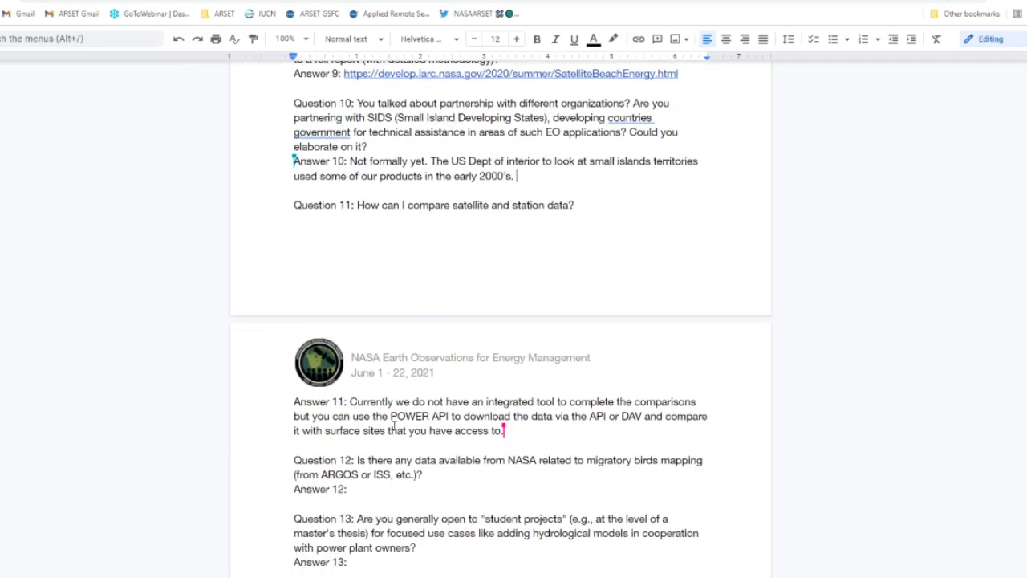
{"action": "left_click", "coordinate": [506, 431]}
{"action": "type", "text": "It will dep"}
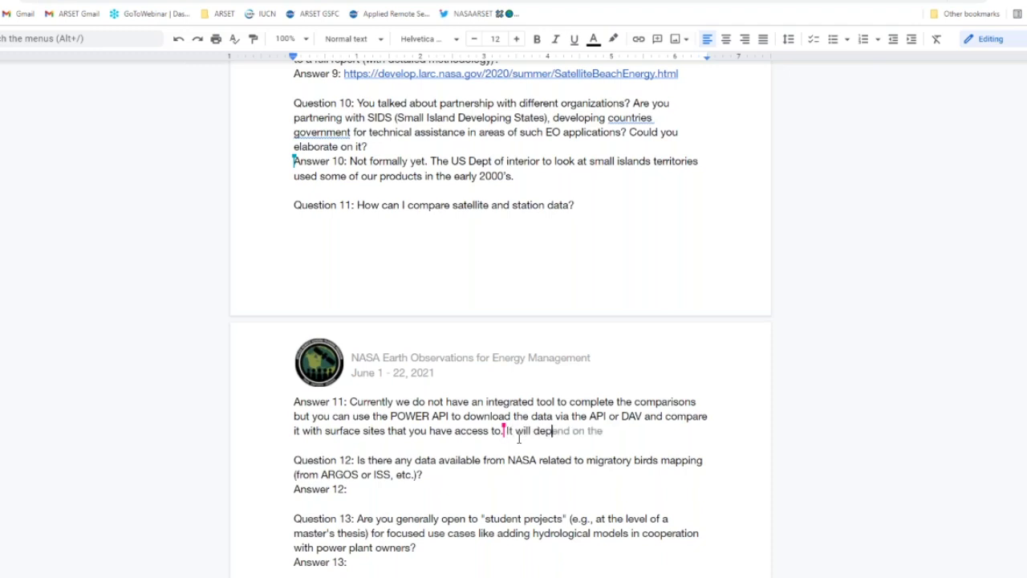
{"action": "type", "text": "end upon the parame"}
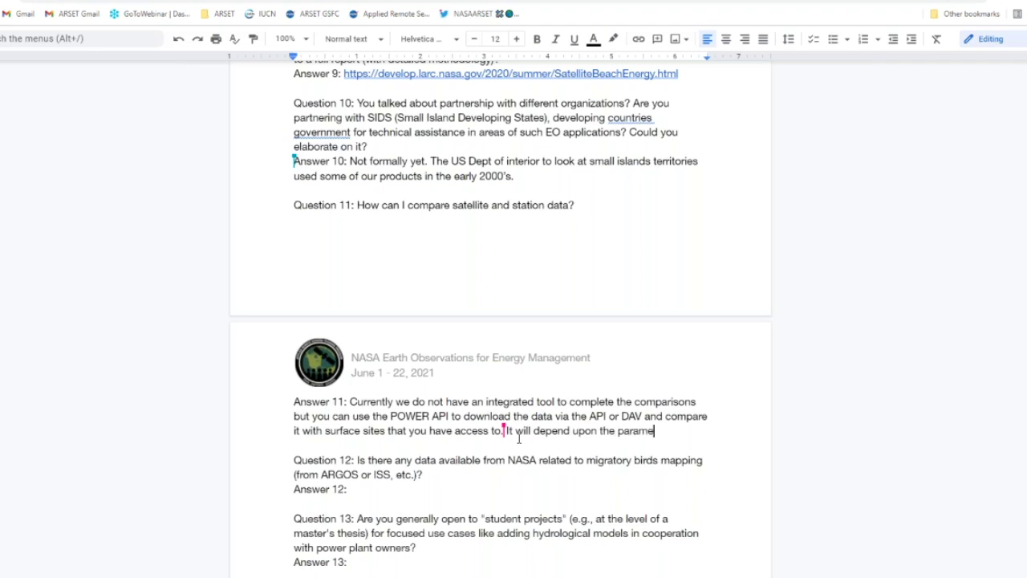
{"action": "type", "text": "ters you are int"}
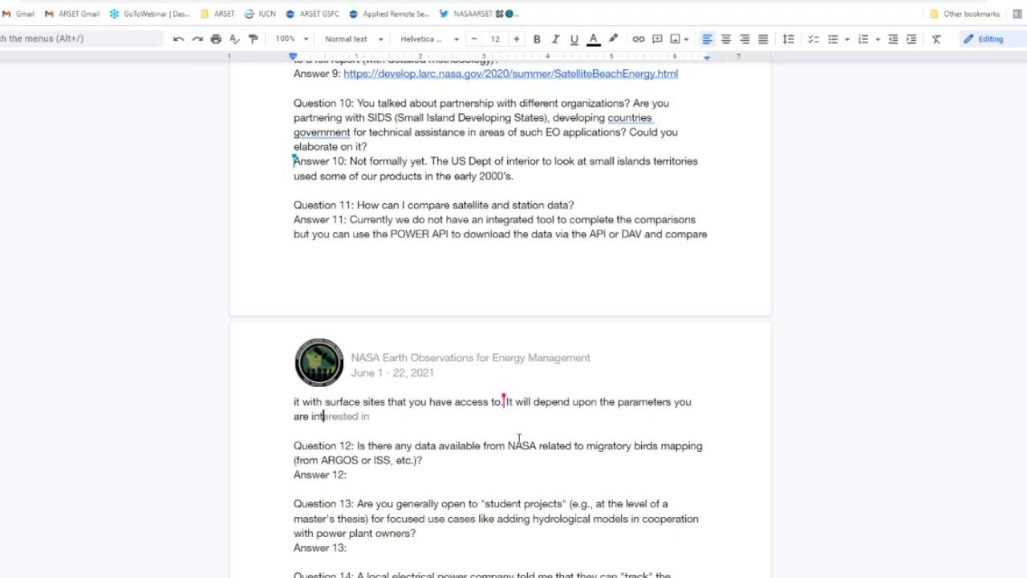
{"action": "type", "text": "erested in ."}
{"action": "key", "text": "BackSpace"}
{"action": "key", "text": "BackSpace"}
{"action": "type", "text": "Baseline "}
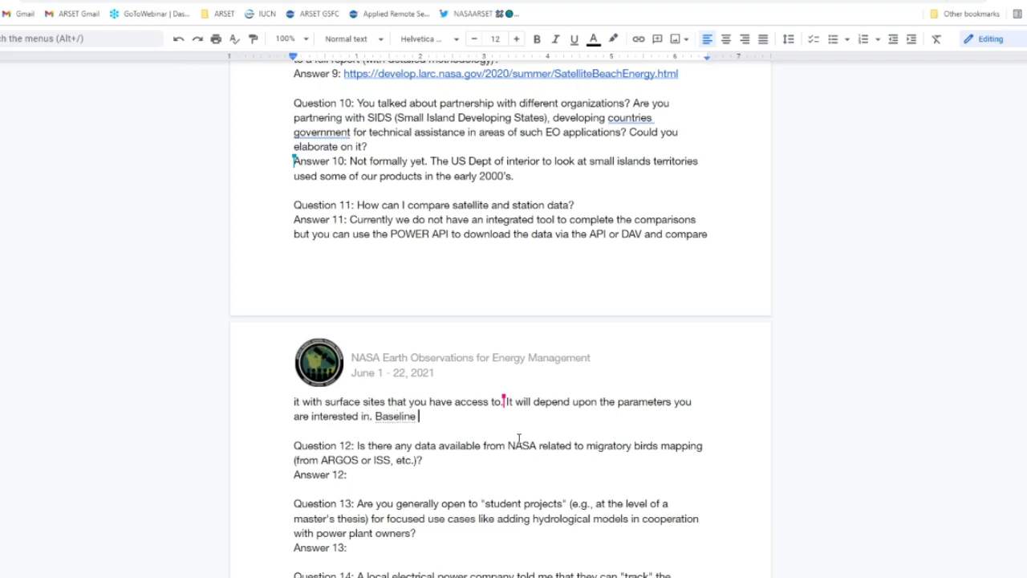
{"action": "type", "text": "Surface Radiation Net"}
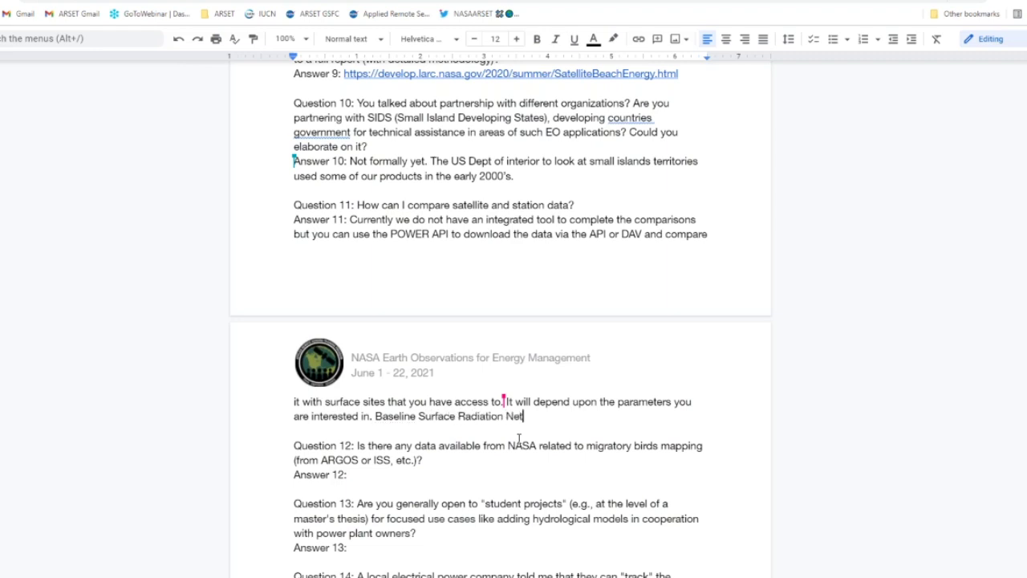
{"action": "type", "text": "work"}
{"action": "type", "text": ". "}
{"action": "type", "text": "NOAA"}
Add that US NOAA maintains several sites (SurfRAD Network), correcting the spelling of 'maintains'
{"action": "key", "text": "Left"}
{"action": "key", "text": "Left"}
{"action": "key", "text": "Left"}
{"action": "key", "text": "Left"}
{"action": "key", "text": "Left"}
{"action": "type", "text": "US"}
{"action": "key", "text": "Right"}
{"action": "key", "text": "Right"}
{"action": "key", "text": "Right"}
{"action": "key", "text": "Right"}
{"action": "key", "text": "Right"}
{"action": "type", "text": "ma"}
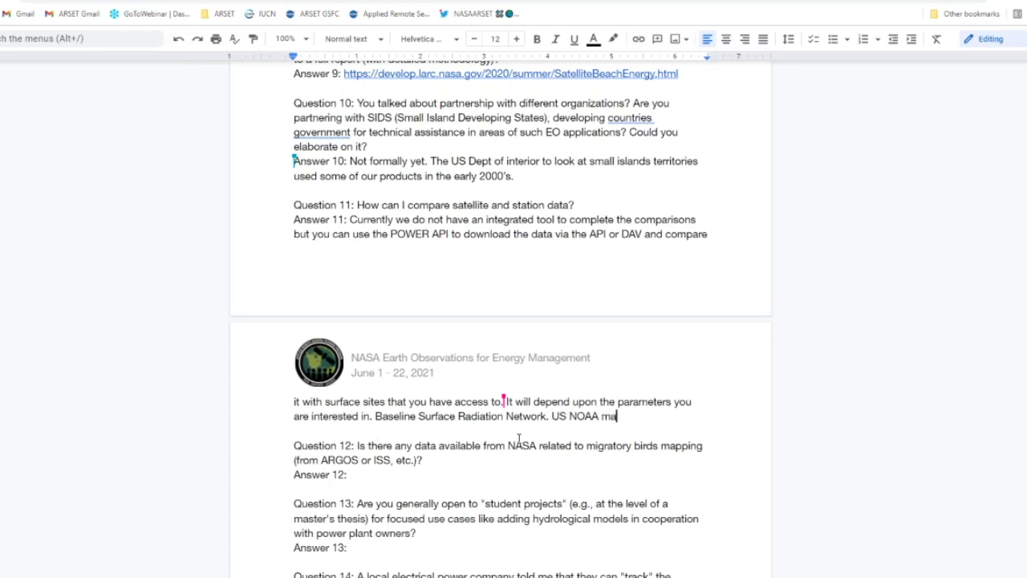
{"action": "type", "text": "intin"}
{"action": "key", "text": "BackSpace"}
{"action": "key", "text": "BackSpace"}
{"action": "type", "text": "ains several "}
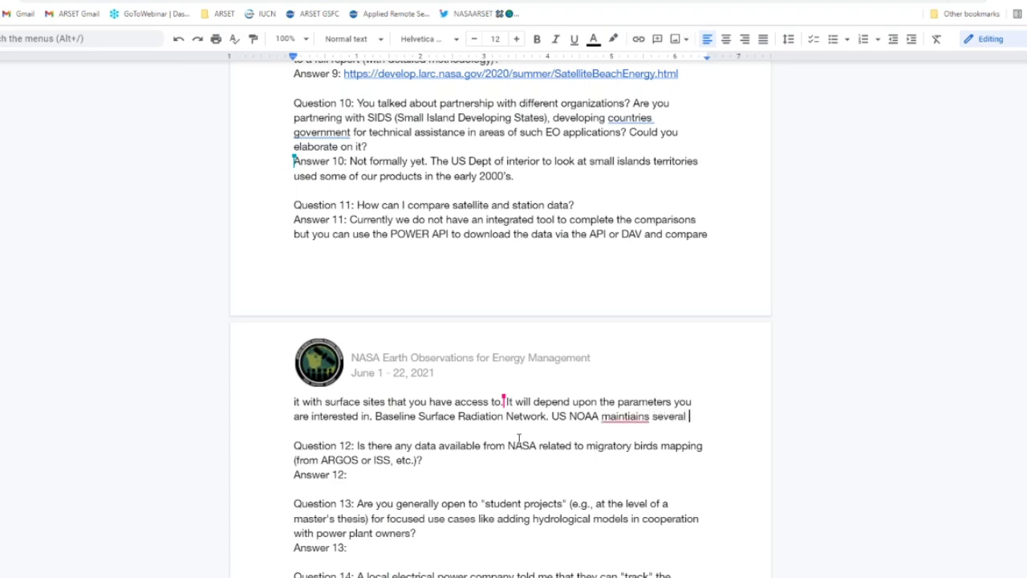
{"action": "type", "text": "sites ("}
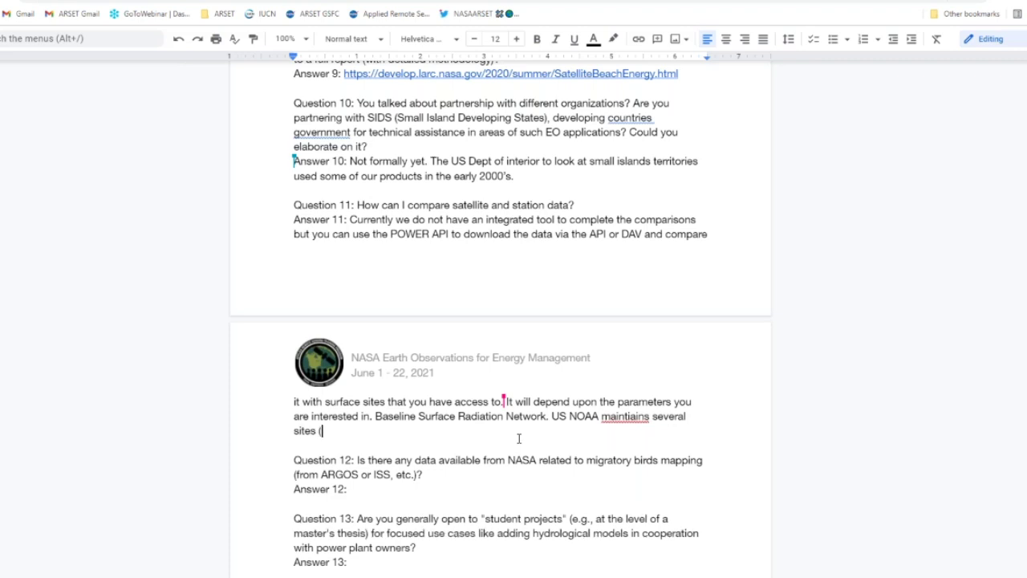
{"action": "type", "text": "SurfRAD Network)"}
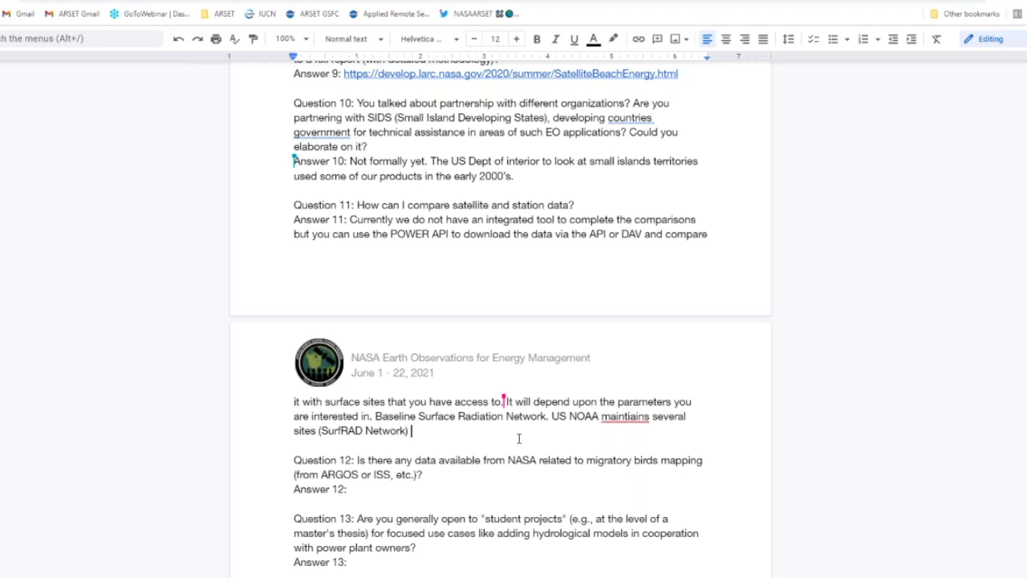
{"action": "right_click", "coordinate": [640, 418]}
{"action": "left_click", "coordinate": [674, 454]}
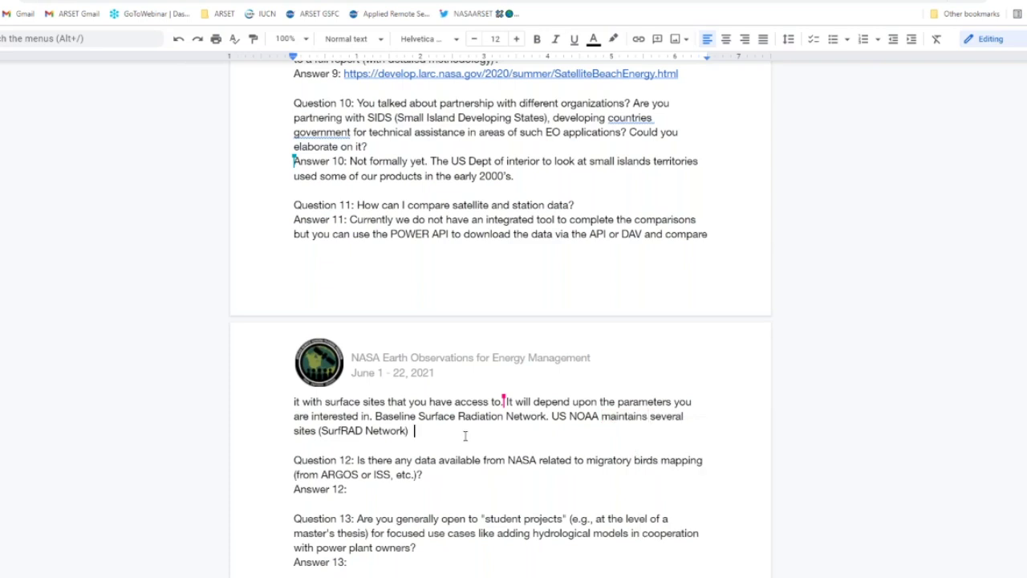
Add that monthly averages are provided via an international network
{"action": "left_click", "coordinate": [465, 435]}
{"action": "key", "text": "BackSpace"}
{"action": "type", "text": ". Monthly averag"}
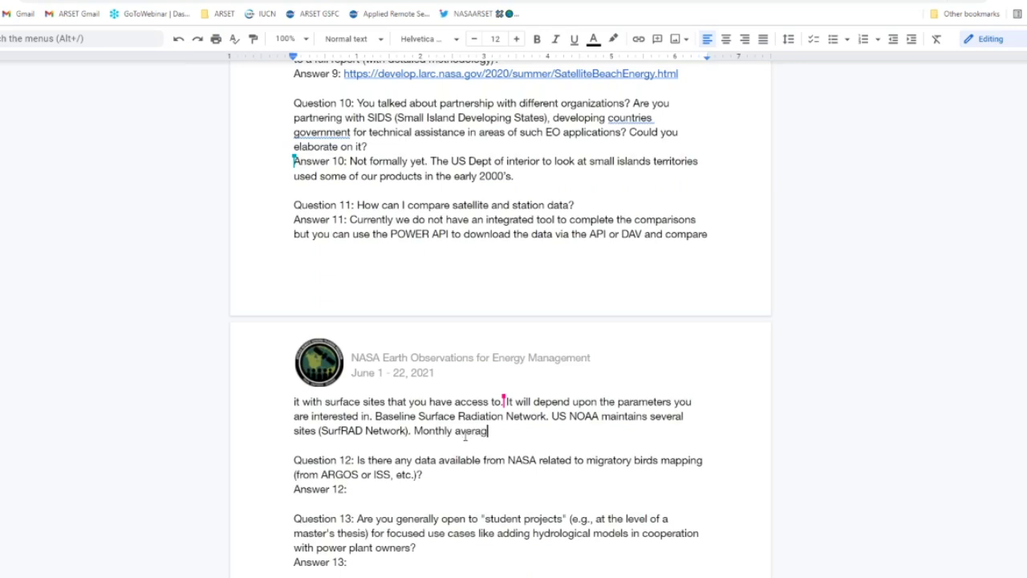
{"action": "type", "text": "es are provided in a"}
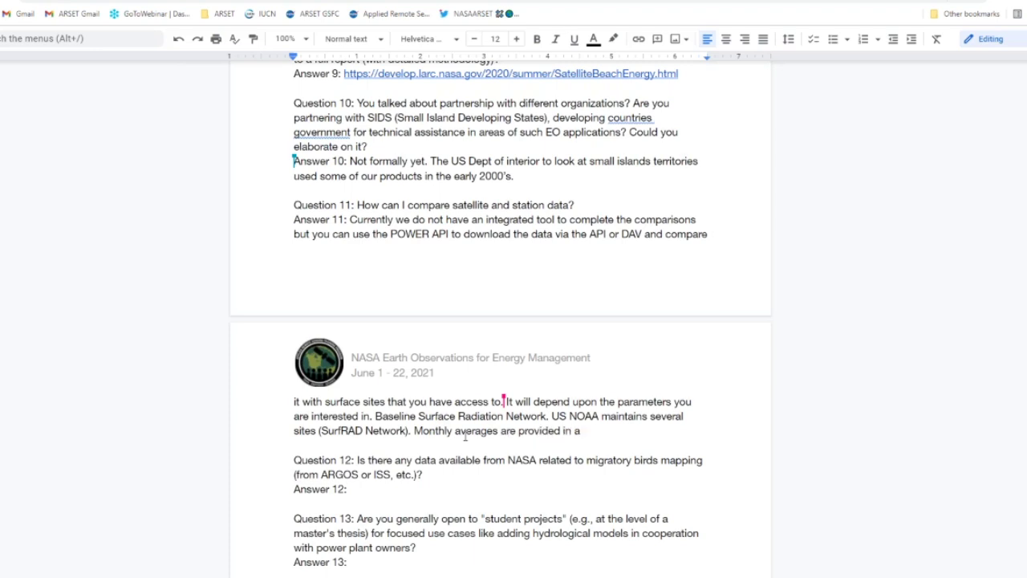
{"action": "key", "text": "BackSpace"}
{"action": "key", "text": "BackSpace"}
{"action": "key", "text": "BackSpace"}
{"action": "key", "text": "BackSpace"}
{"action": "key", "text": "BackSpace"}
{"action": "type", "text": "via a n internation"}
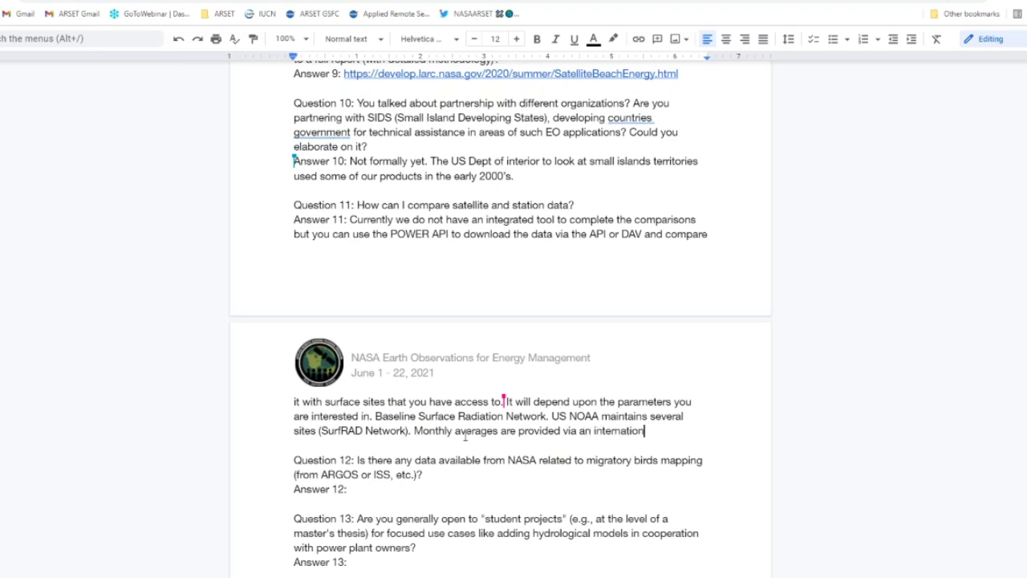
{"action": "type", "text": "al netwot"}
{"action": "key", "text": "BackSpace"}
Add a URL placeholder and note Part 3 covered POWER's uses and ground-measurement comparisons
{"action": "type", "text": "rk ("}
{"action": "type", "text": "URL"}
{"action": "type", "text": ": "}
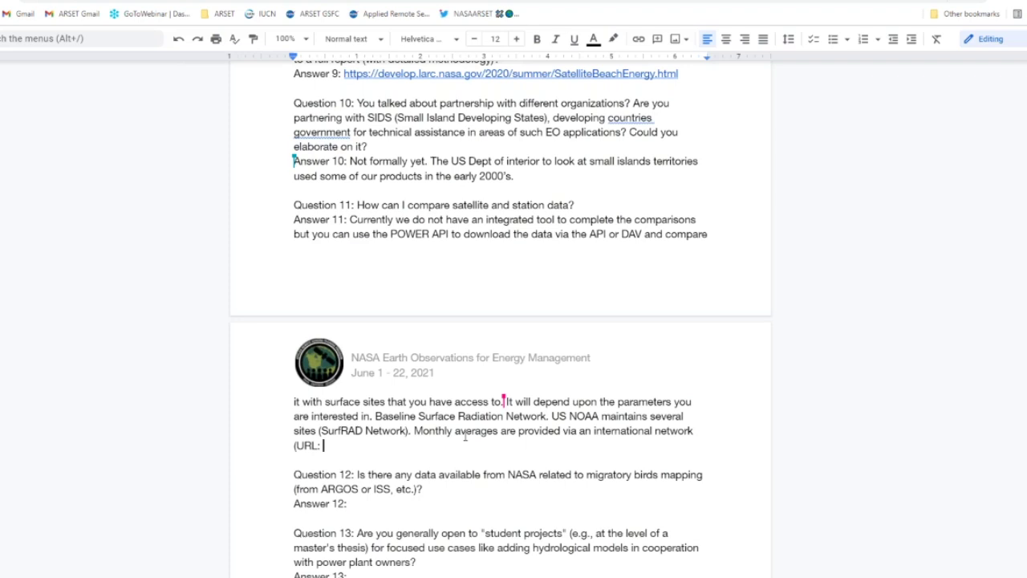
{"action": "type", "text": "). Part 3 of this course "}
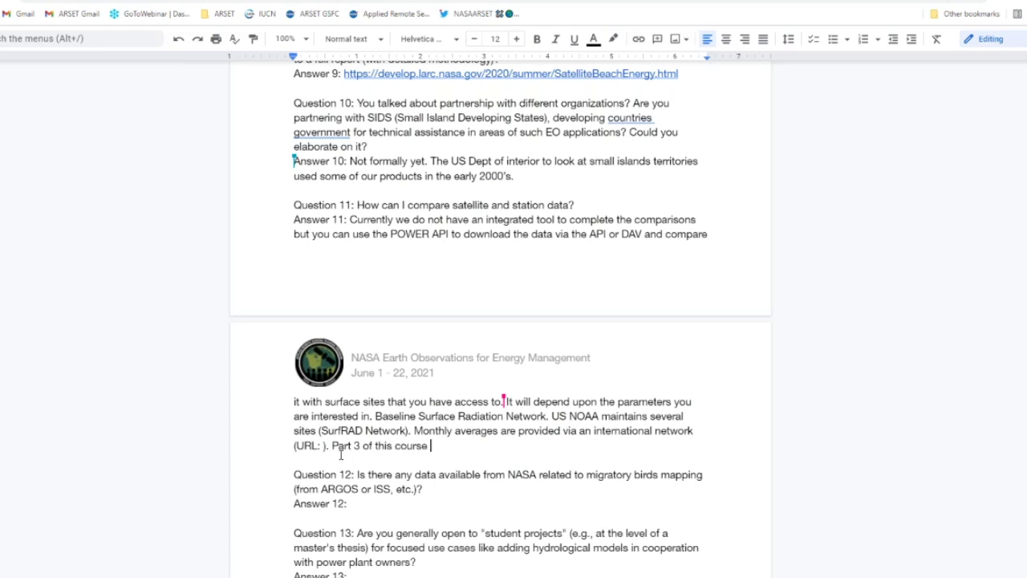
{"action": "type", "text": "we identified what P"}
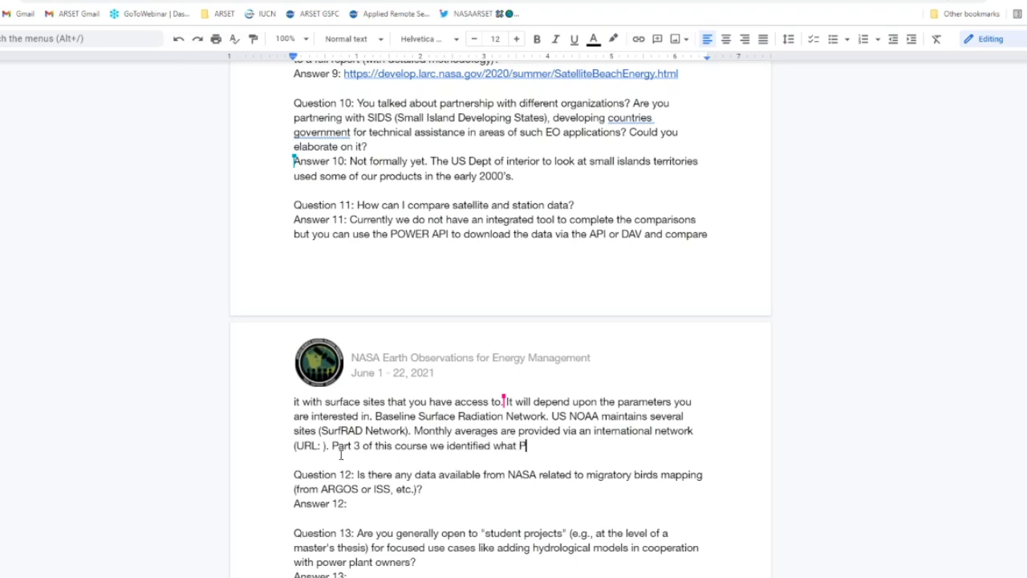
{"action": "type", "text": "OWRE uses for the"}
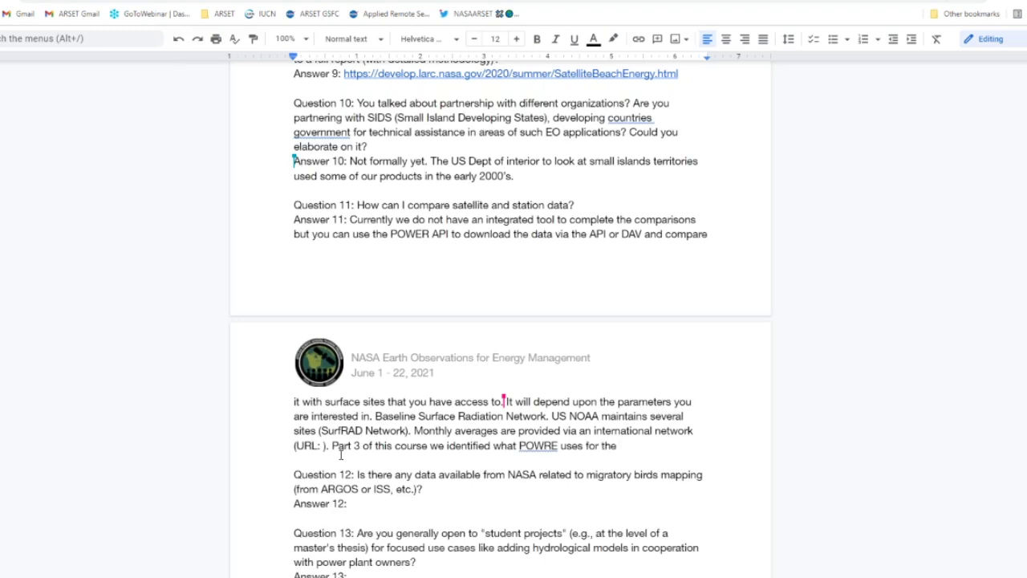
{"action": "key", "text": "BackSpace"}
{"action": "key", "text": "BackSpace"}
{"action": "key", "text": "BackSpace"}
{"action": "key", "text": "BackSpace"}
{"action": "key", "text": "BackSpace"}
{"action": "key", "text": "BackSpace"}
{"action": "key", "text": "BackSpace"}
{"action": "key", "text": "BackSpace"}
{"action": "key", "text": "BackSpace"}
{"action": "key", "text": "BackSpace"}
{"action": "key", "text": "BackSpace"}
{"action": "key", "text": "BackSpace"}
{"action": "key", "text": "BackSpace"}
{"action": "key", "text": "BackSpace"}
{"action": "key", "text": "BackSpace"}
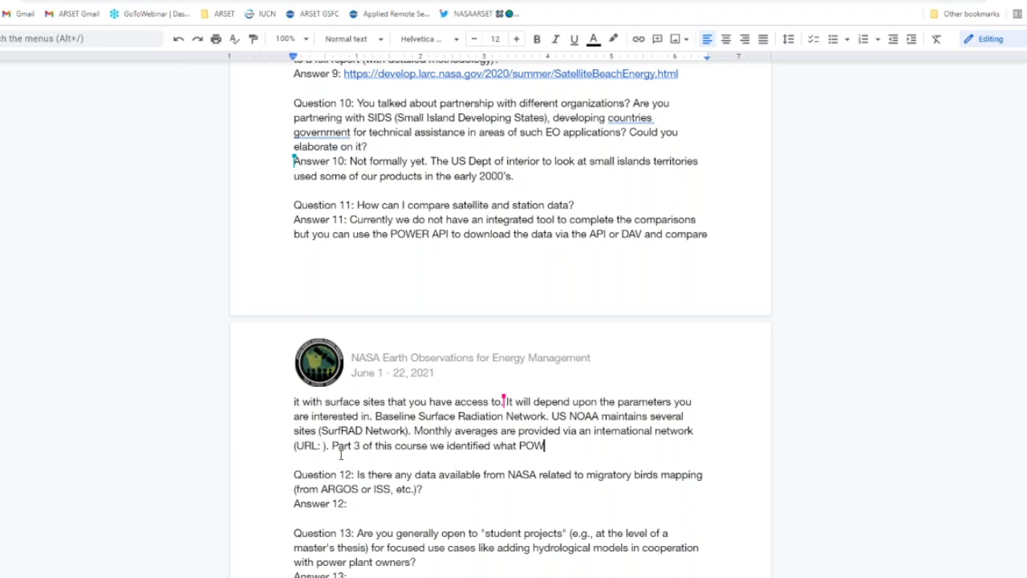
{"action": "type", "text": "ER and comparisons"}
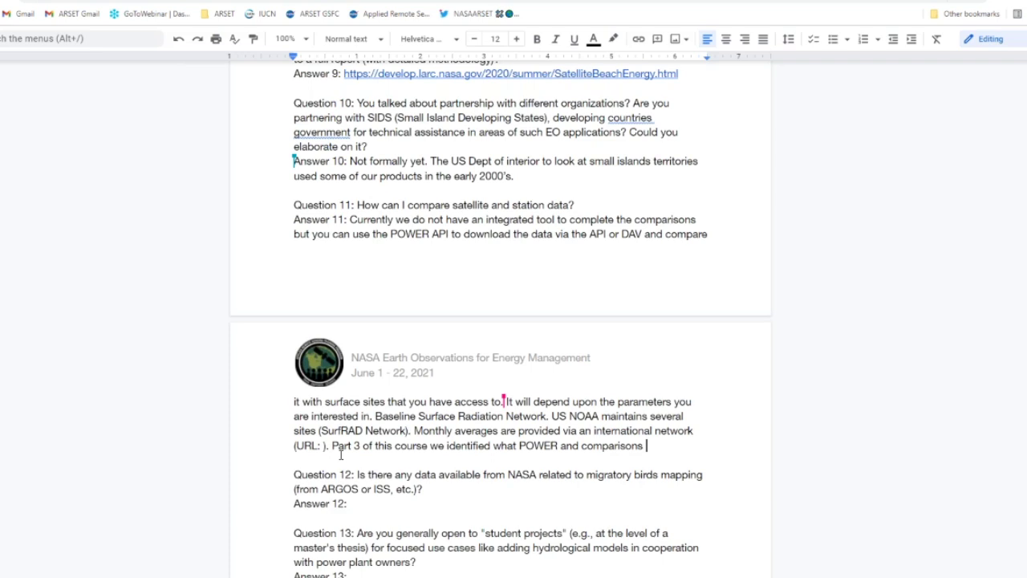
{"action": "type", "text": " with ground "}
{"action": "type", "text": "measurements."}
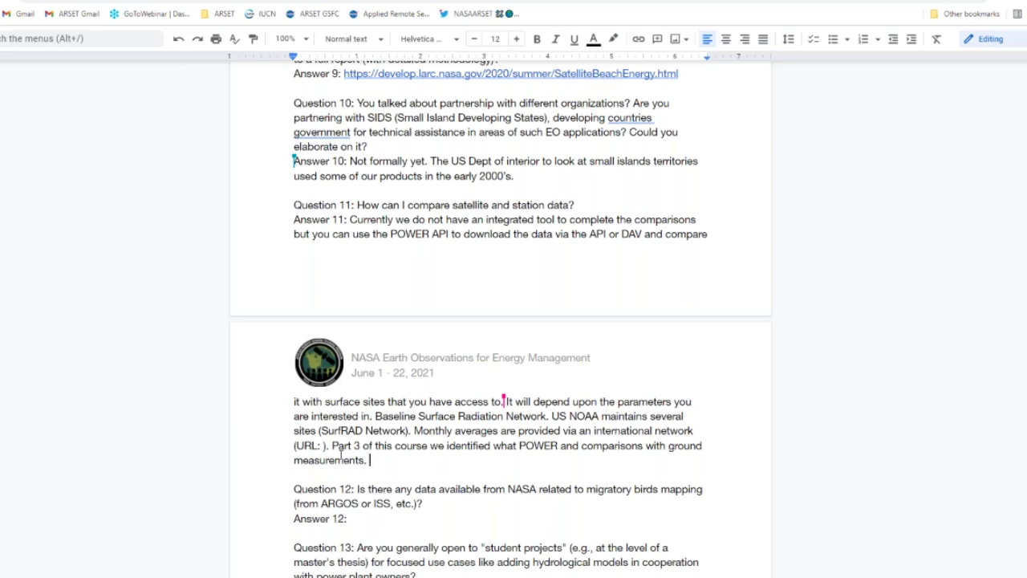
Mention the ESRI StoryMap and a planned tool for your comparisons
{"action": "type", "text": "We have an ESRI "}
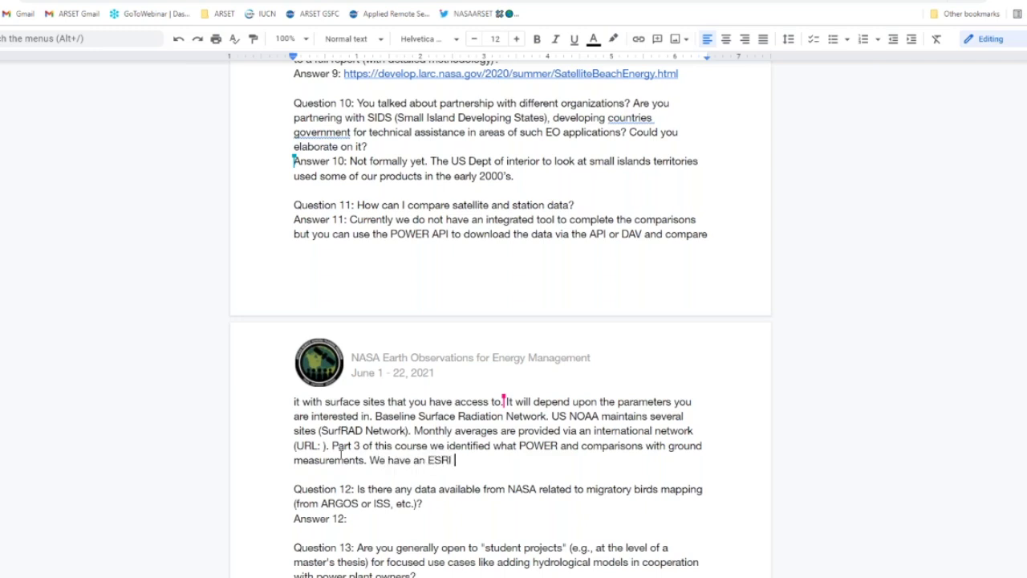
{"action": "type", "text": "StoryMap and"}
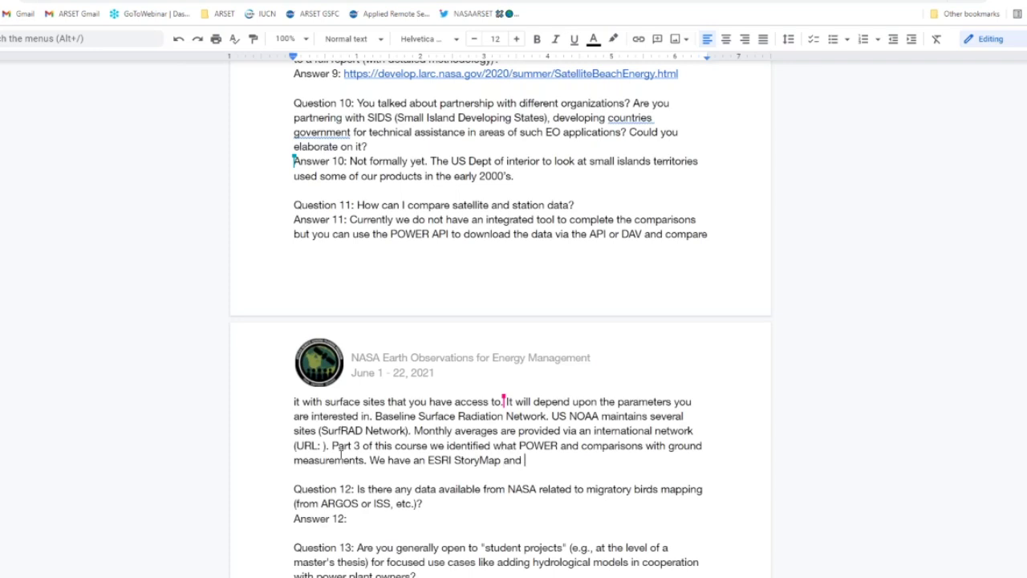
{"action": "type", "text": " we look to develo"}
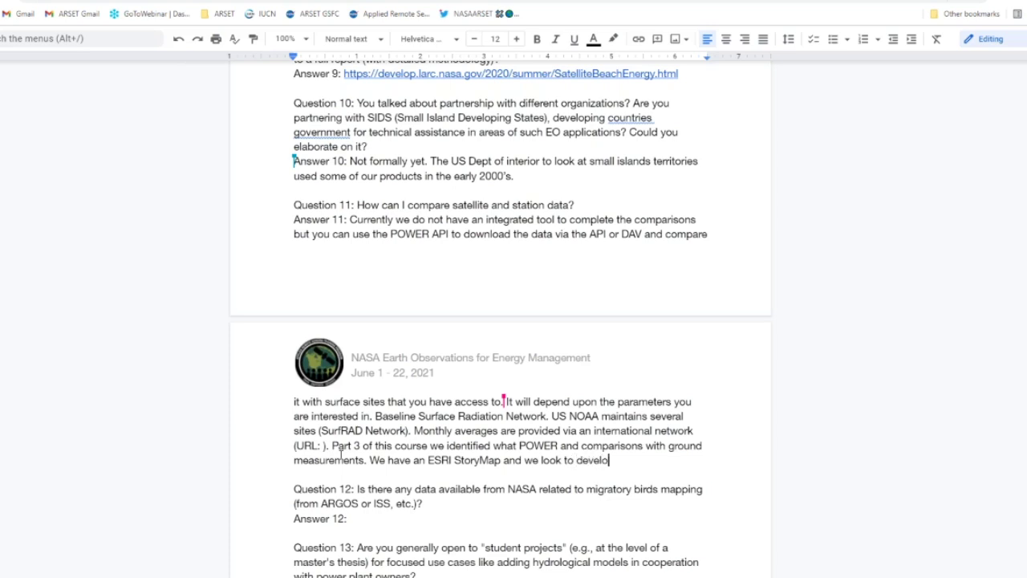
{"action": "type", "text": "p a tools"}
{"action": "key", "text": "BackSpace"}
{"action": "type", "text": "for your c"}
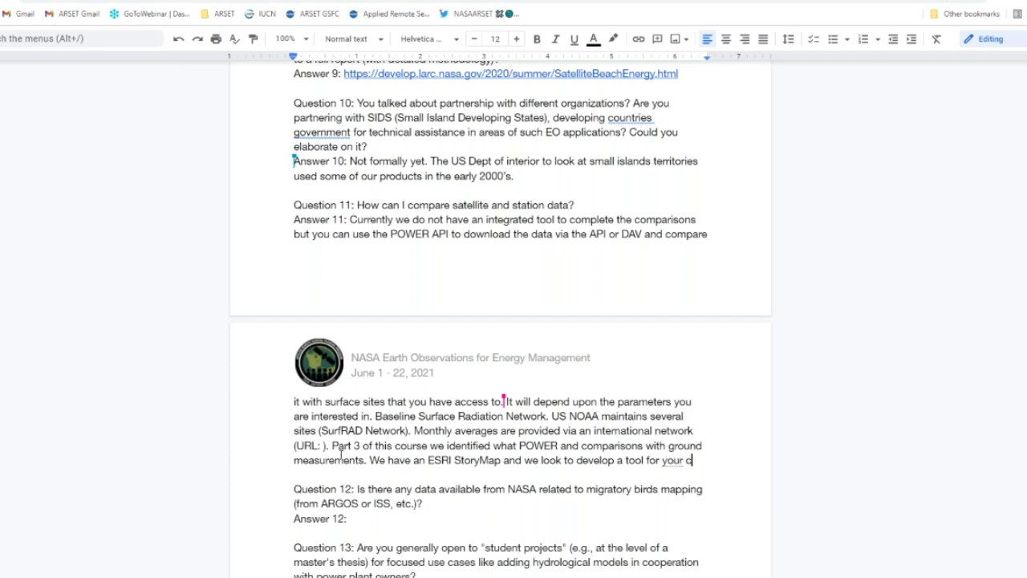
{"action": "type", "text": "omparisons."}
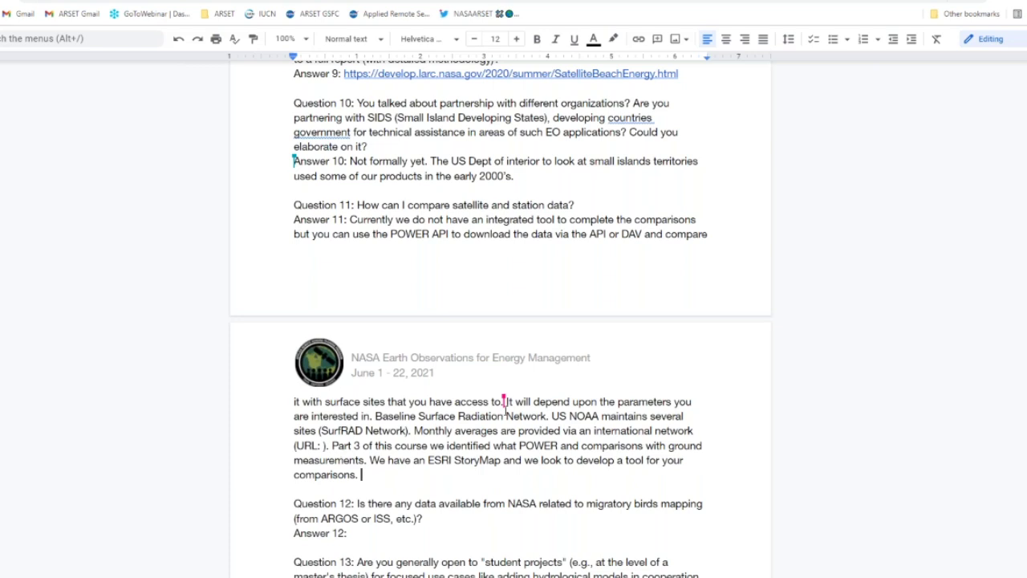
Change 'look to develop' to 'are developing' in Answer 11
{"action": "left_click", "coordinate": [576, 461]}
{"action": "key", "text": "BackSpace"}
{"action": "key", "text": "BackSpace"}
{"action": "key", "text": "BackSpace"}
{"action": "key", "text": "BackSpace"}
{"action": "key", "text": "BackSpace"}
{"action": "key", "text": "BackSpace"}
{"action": "key", "text": "BackSpace"}
{"action": "key", "text": "BackSpace"}
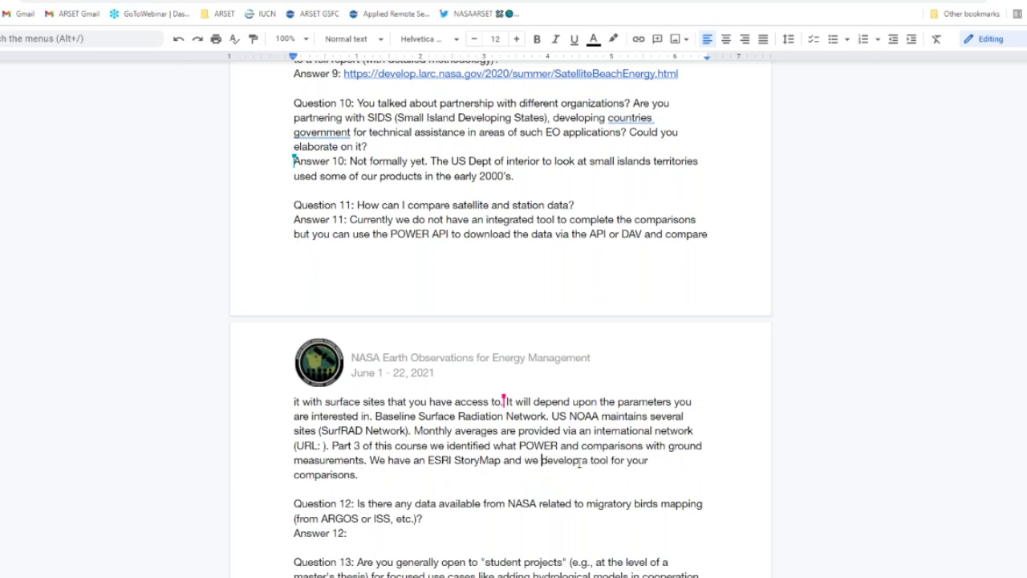
{"action": "type", "text": "are"}
{"action": "key", "text": "Right"}
{"action": "key", "text": "Right"}
{"action": "key", "text": "Right"}
{"action": "key", "text": "Right"}
{"action": "key", "text": "Right"}
{"action": "key", "text": "Right"}
{"action": "key", "text": "Right"}
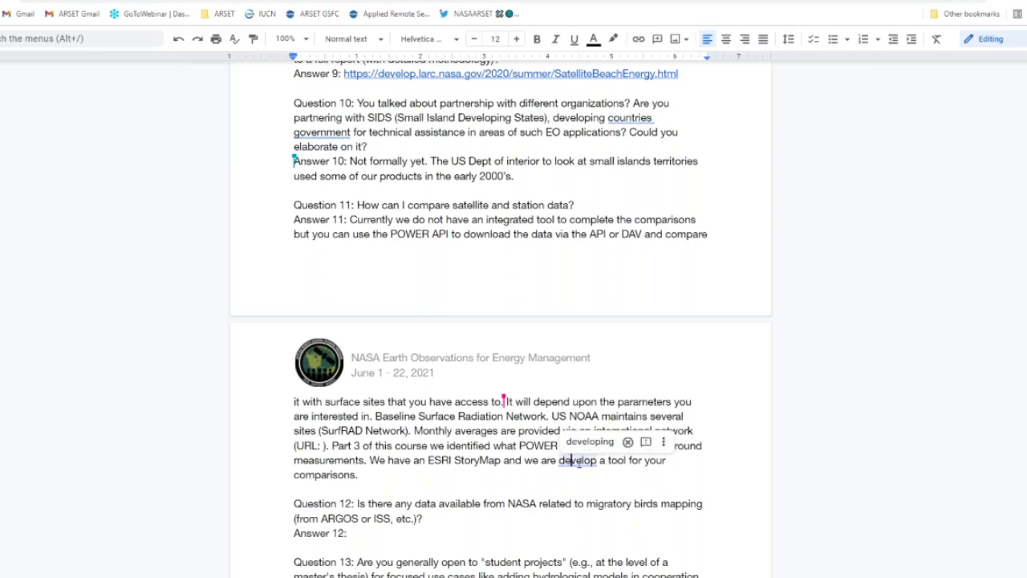
{"action": "type", "text": "ing"}
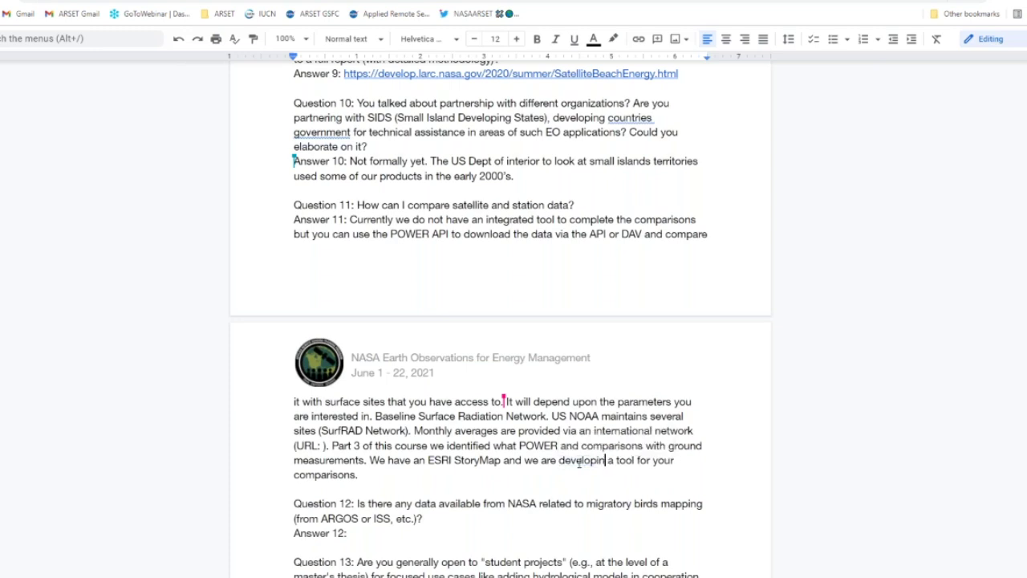
Add 'For now you pull the POWER data and compare with one of the various surface network data.'
{"action": "left_click", "coordinate": [382, 474]}
{"action": "type", "text": "For"}
{"action": "type", "text": "how you "}
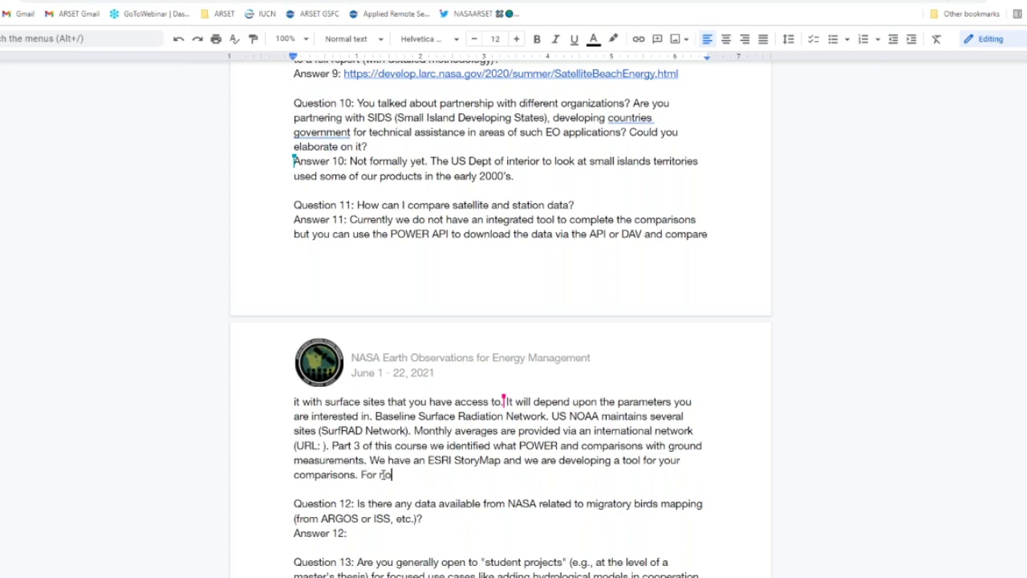
{"action": "type", "text": "pull the POWRE"}
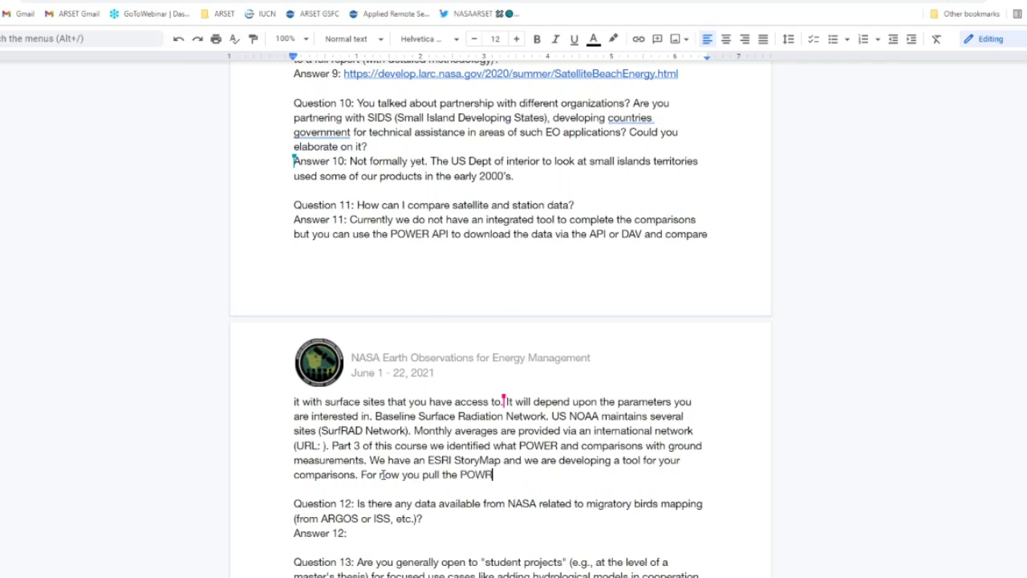
{"action": "key", "text": "BackSpace"}
{"action": "key", "text": "BackSpace"}
{"action": "type", "text": "ER data and compare "}
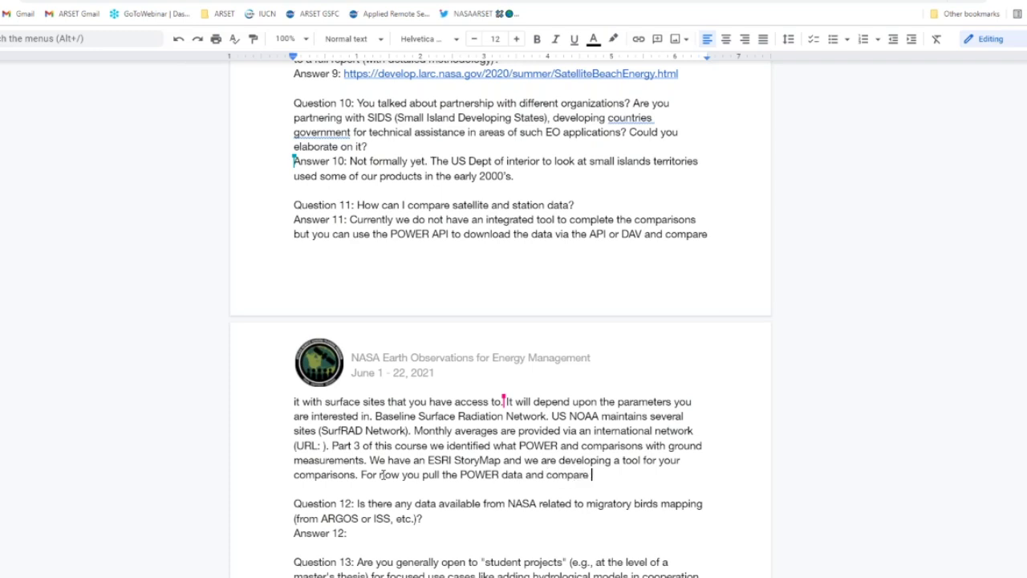
{"action": "type", "text": "with the"}
{"action": "key", "text": "BackSpace"}
{"action": "key", "text": "BackSpace"}
{"action": "key", "text": "BackSpace"}
{"action": "key", "text": "BackSpace"}
{"action": "type", "text": "one of the various"}
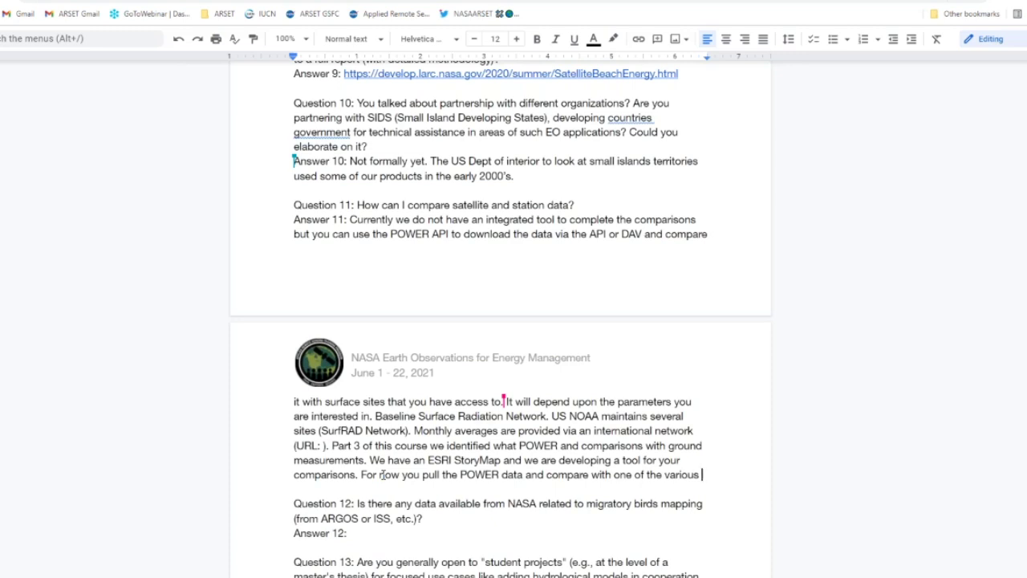
{"action": "type", "text": "surface "}
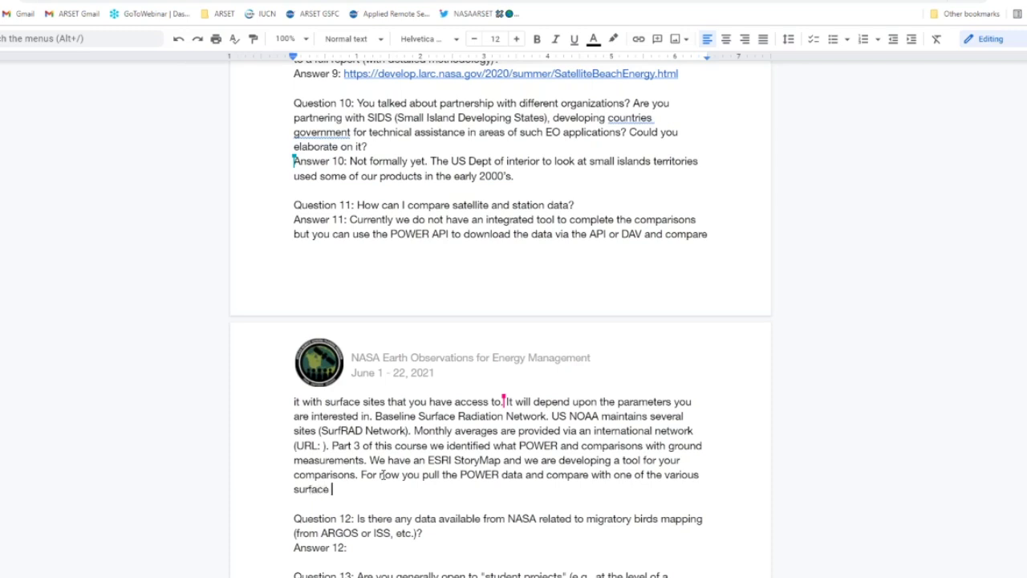
{"action": "type", "text": "network data.."}
{"action": "key", "text": "BackSpace"}
{"action": "left_click", "coordinate": [397, 547]}
Write in Answer 13 'We work with students often. We welcome student involvement.', then start a 'Panel systems' note
{"action": "scroll", "coordinate": [398, 546], "scroll_direction": "down", "scroll_amount": 4}
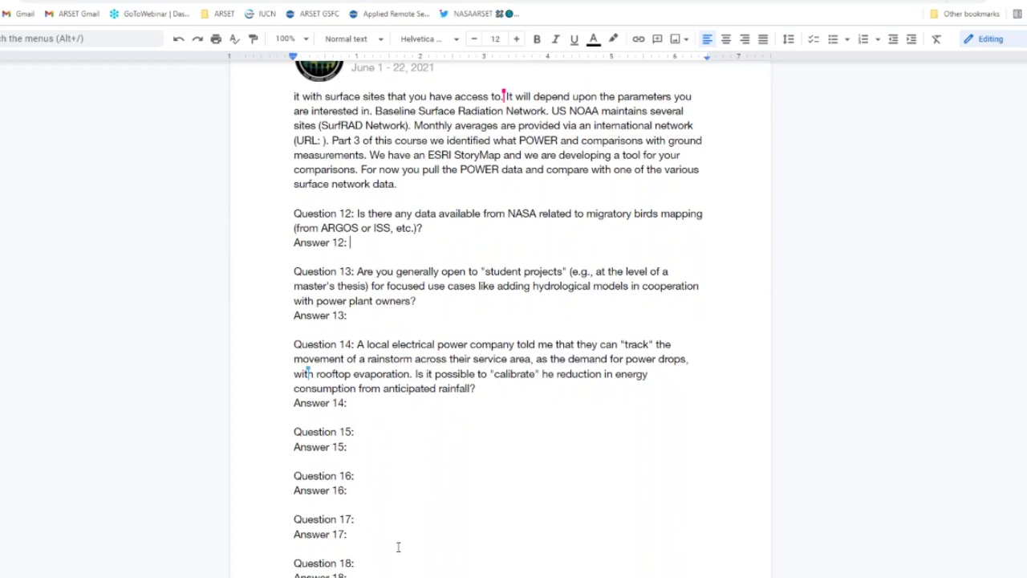
{"action": "left_click", "coordinate": [365, 318]}
{"action": "double_click", "coordinate": [400, 313]}
{"action": "left_click", "coordinate": [400, 313]}
{"action": "type", "text": "We work with students"}
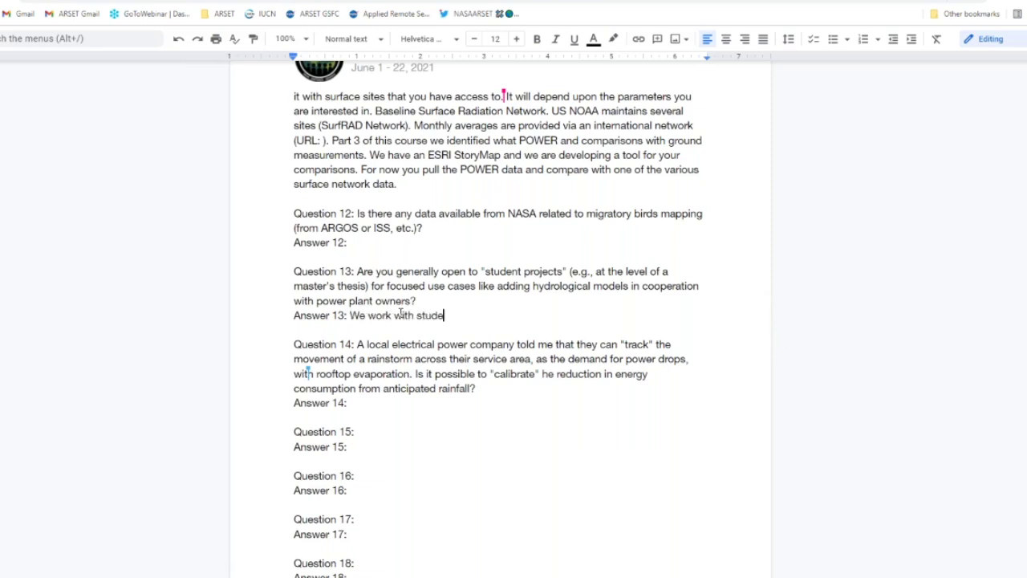
{"action": "type", "text": " often. We welcome s"}
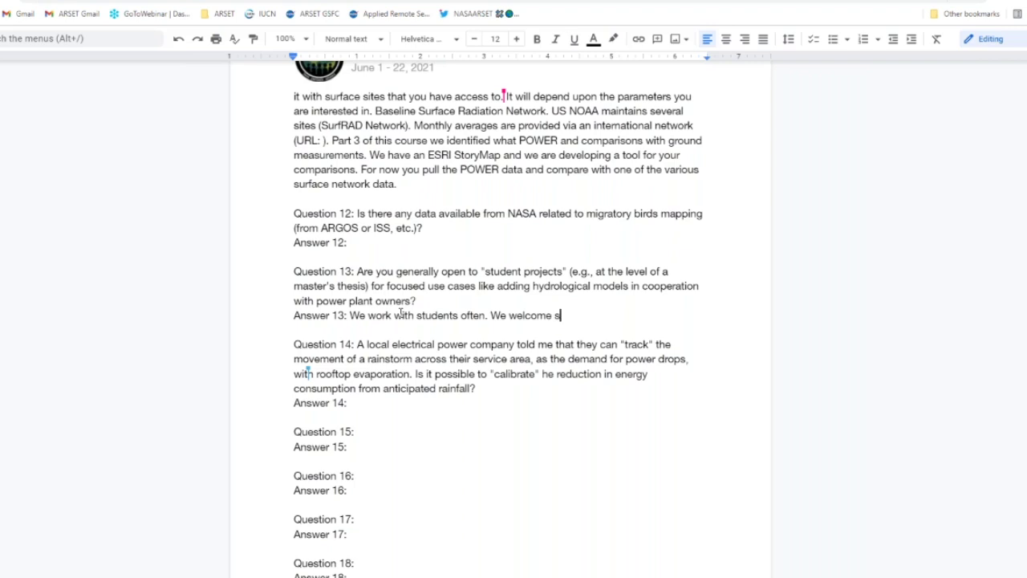
{"action": "type", "text": "tudent inc"}
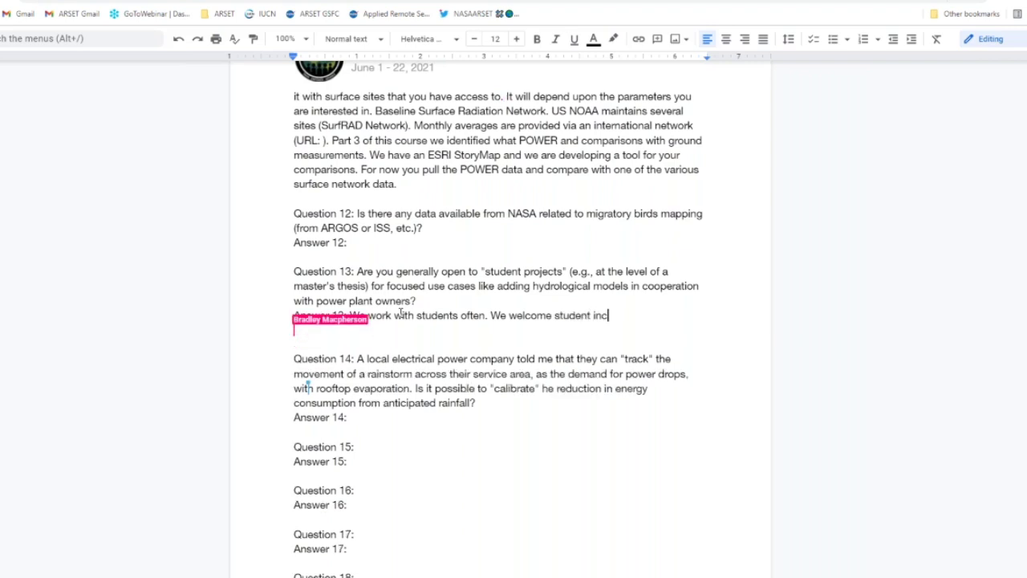
{"action": "key", "text": "BackSpace"}
{"action": "type", "text": "olve,ent"}
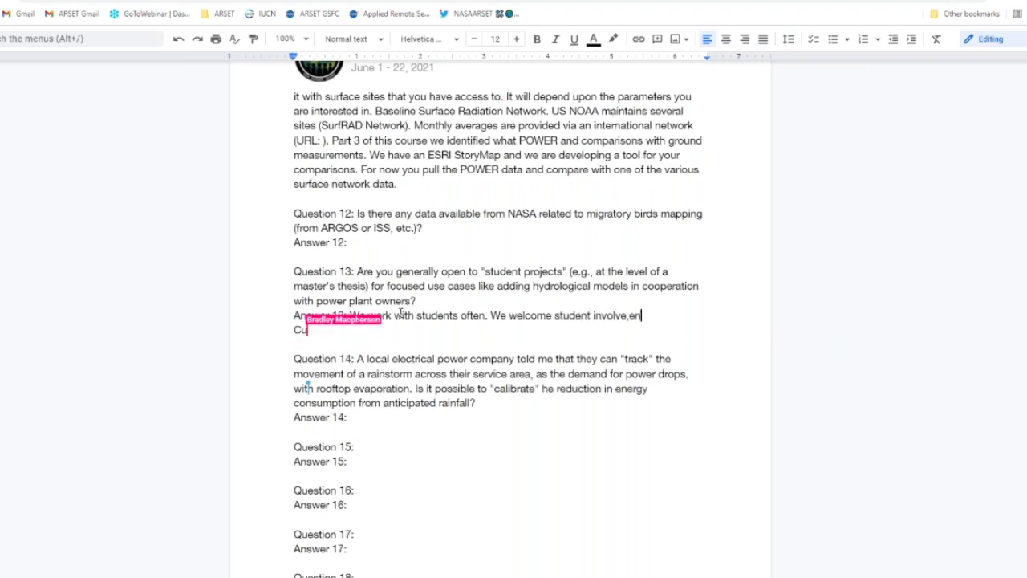
{"action": "key", "text": "BackSpace"}
{"action": "key", "text": "BackSpace"}
{"action": "key", "text": "BackSpace"}
{"action": "key", "text": "BackSpace"}
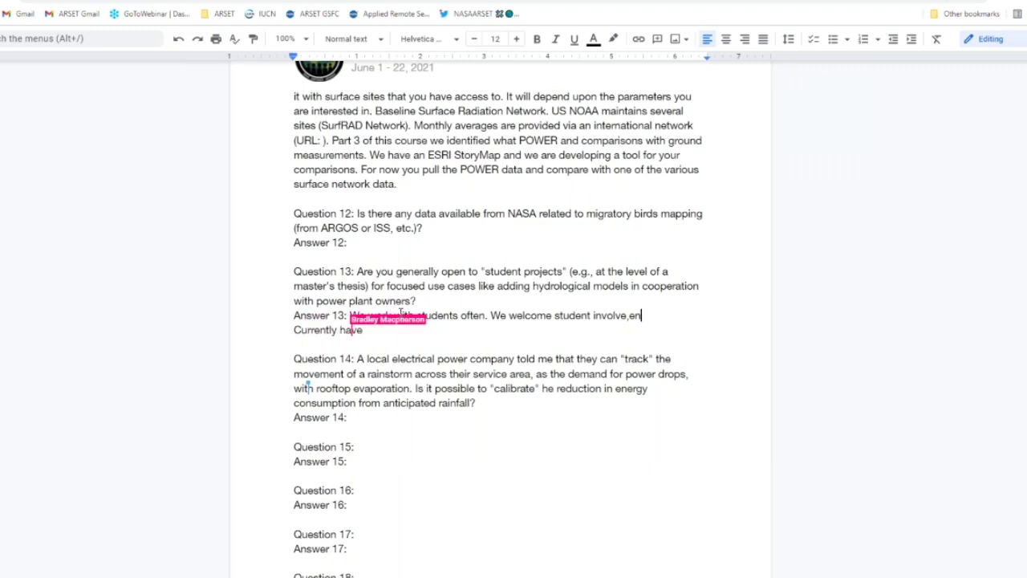
{"action": "type", "text": "ment. "}
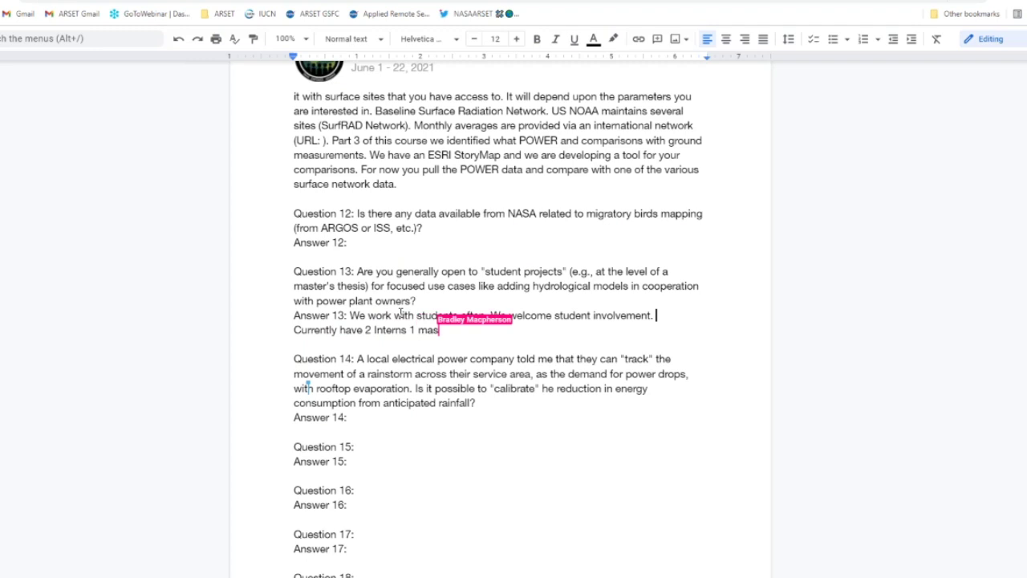
{"action": "type", "text": "Pan"}
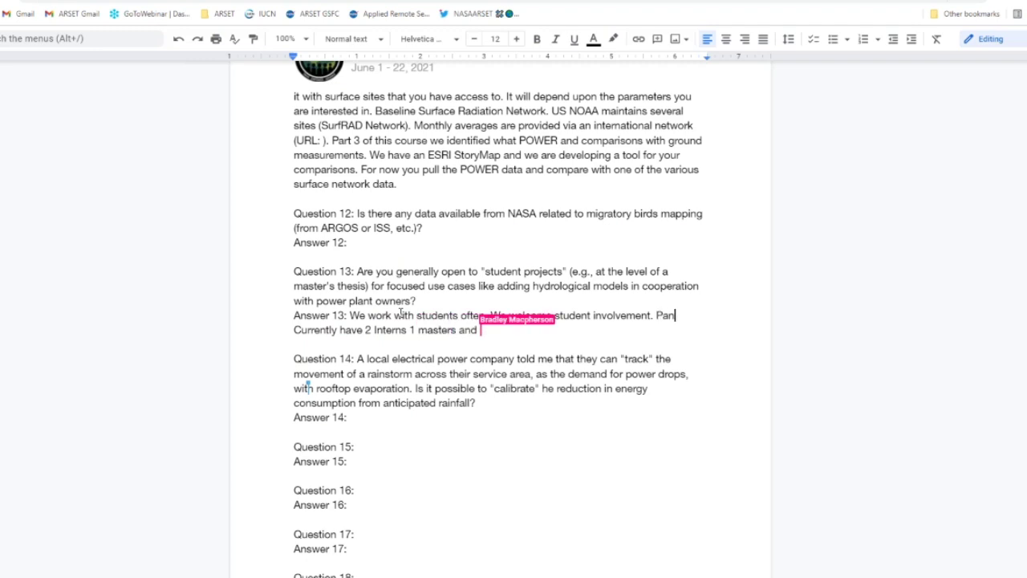
{"action": "type", "text": "el systems"}
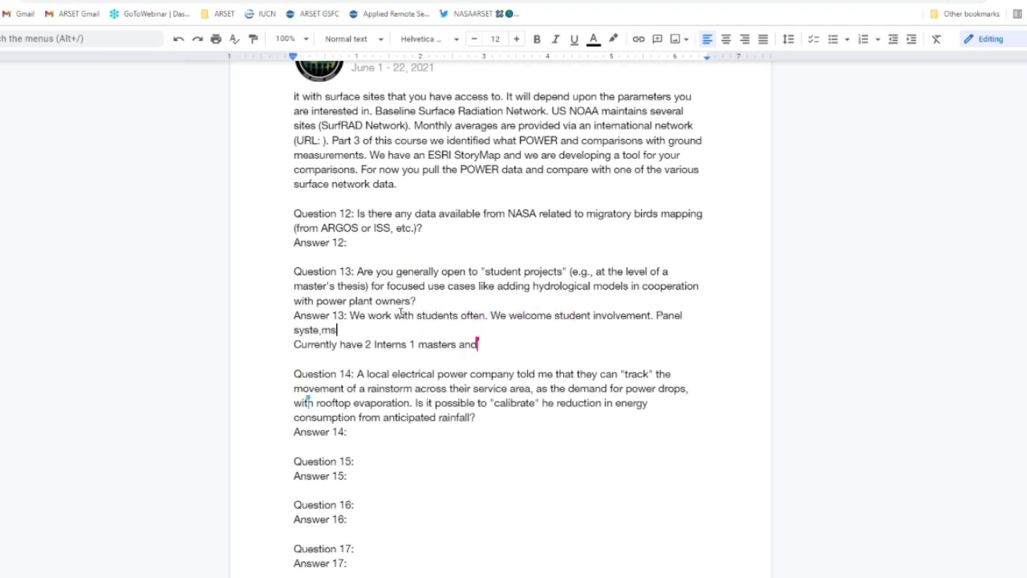
{"action": "key", "text": "BackSpace"}
{"action": "key", "text": "BackSpace"}
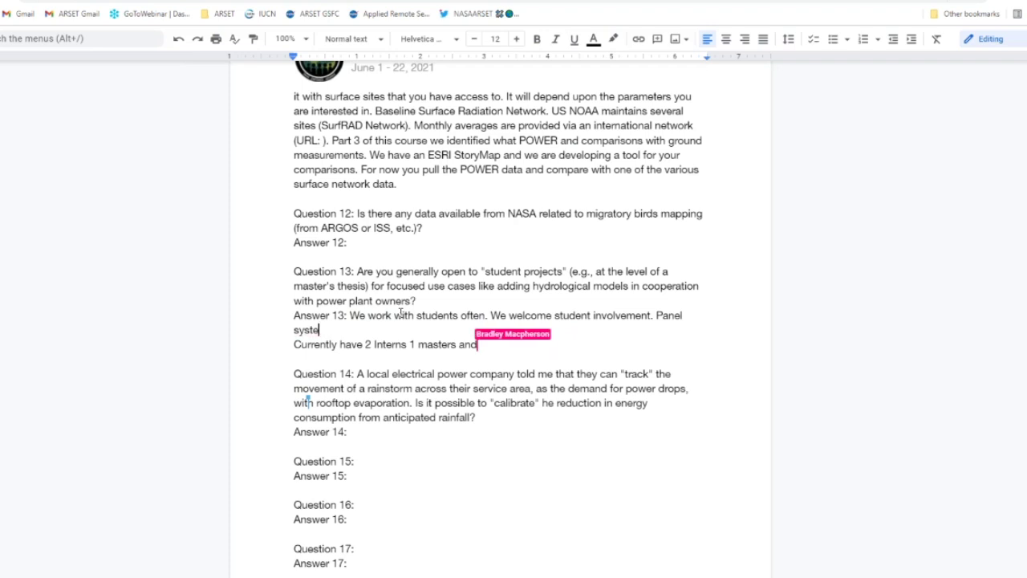
{"action": "type", "text": "ms, how"}
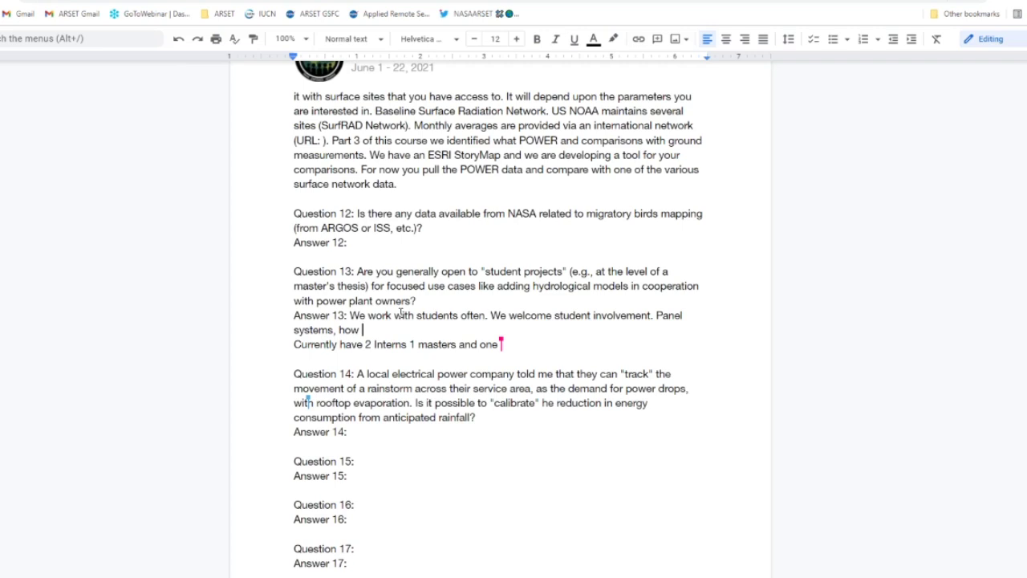
{"action": "key", "text": "BackSpace"}
{"action": "key", "text": "BackSpace"}
{"action": "key", "text": "BackSpace"}
{"action": "key", "text": "BackSpace"}
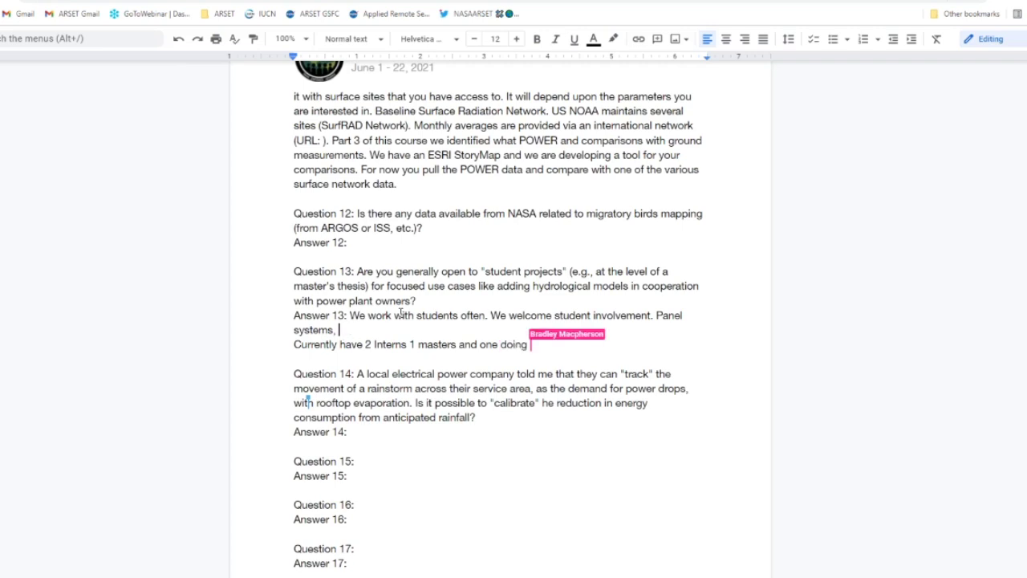
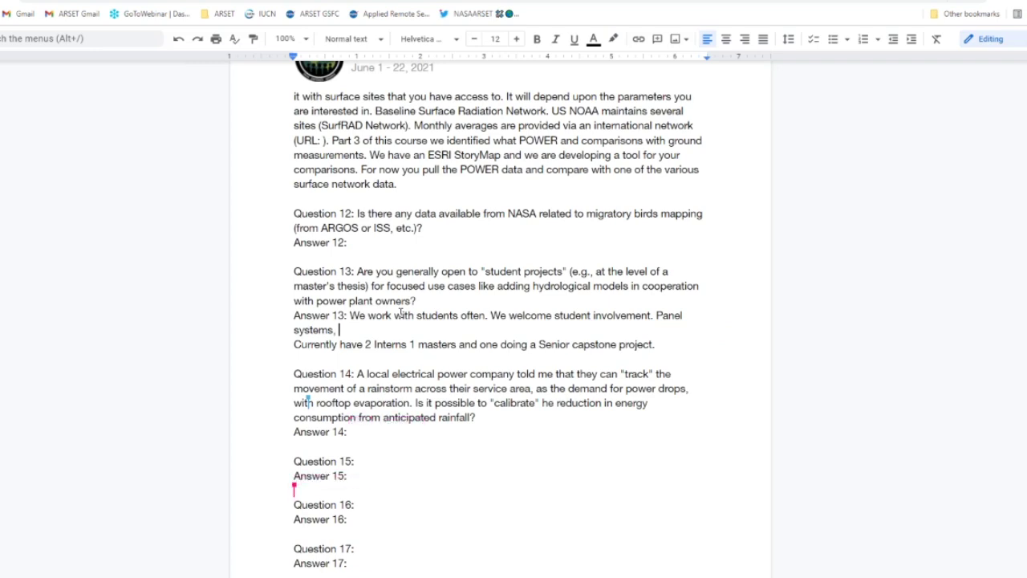
Extend Answer 13 with 'It is pretty competitive, but even if you are not an intern, please reach out and we can assist.'
{"action": "type", "text": "."}
{"action": "type", "text": "It is pretty compet"}
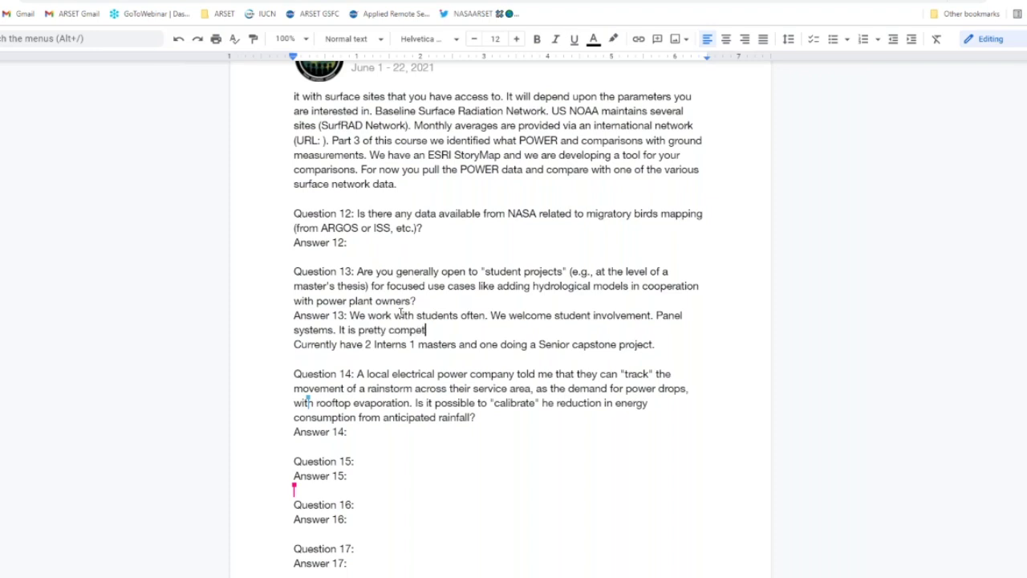
{"action": "type", "text": "ative"}
{"action": "type", "text": "but even if you are "}
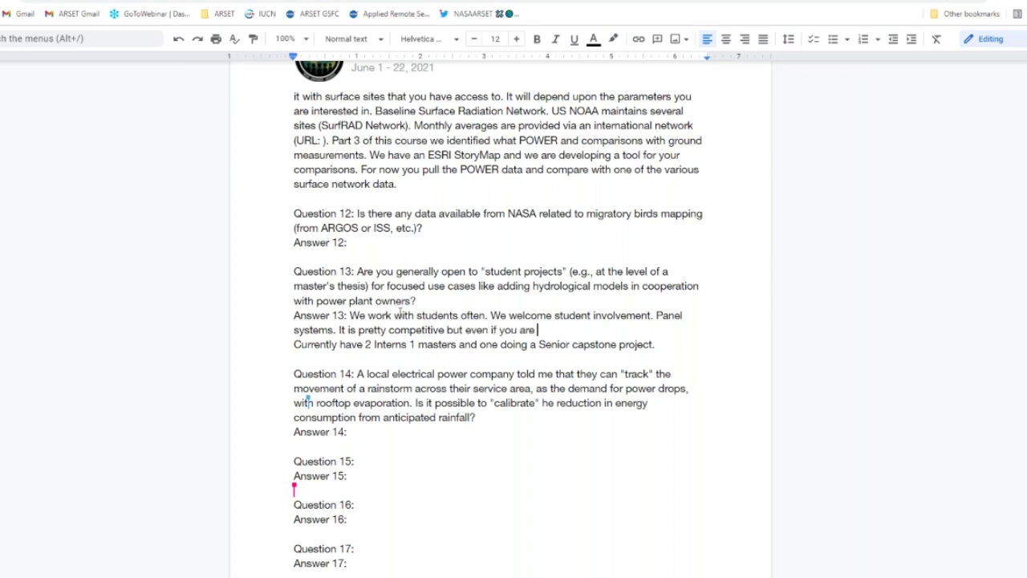
{"action": "type", "text": "not a"}
{"action": "key", "text": "BackSpace"}
{"action": "type", "text": "n intern, pleas"}
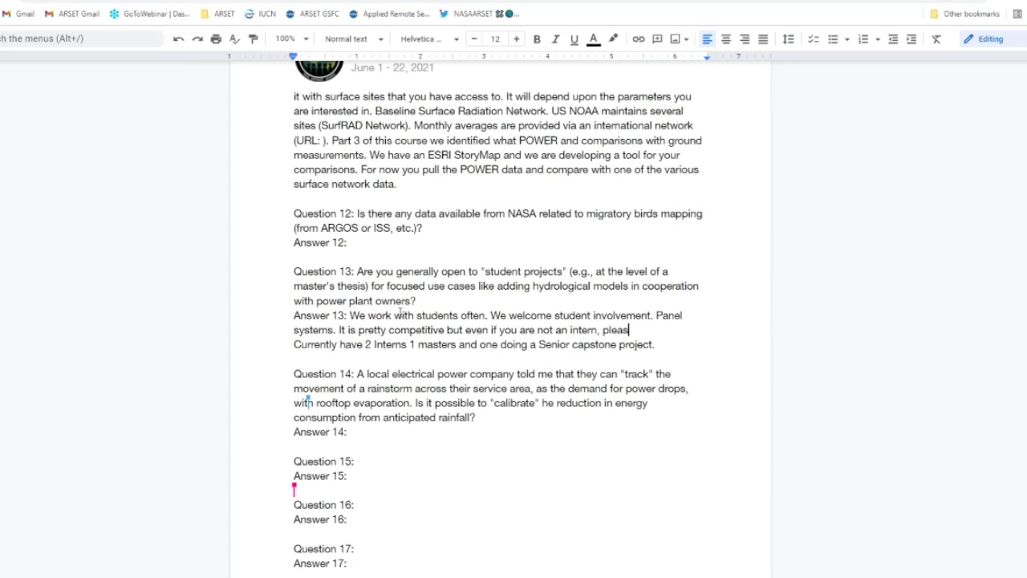
{"action": "type", "text": "e reach out and "}
{"action": "type", "text": "we can asists"}
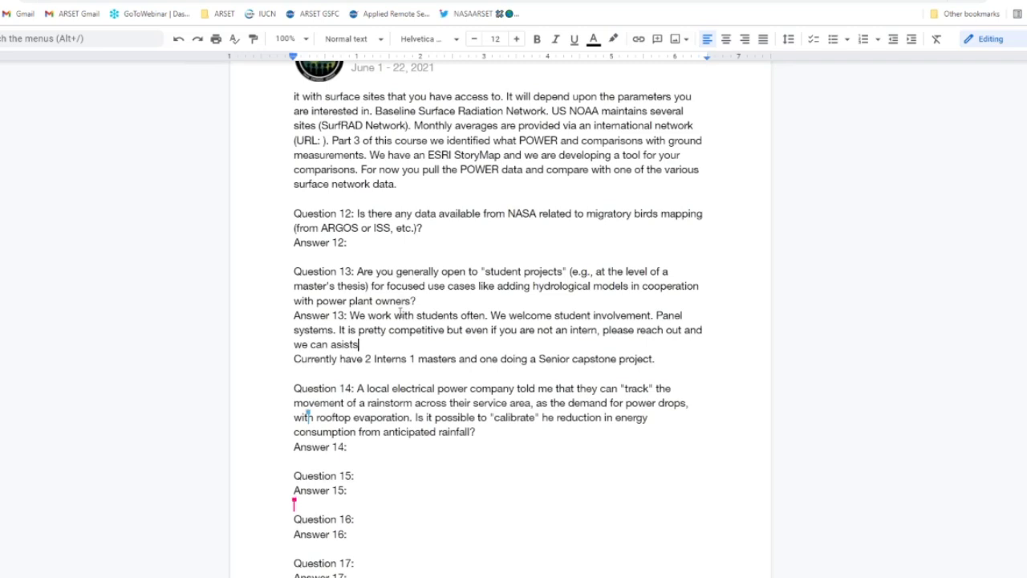
{"action": "key", "text": "BackSpace"}
{"action": "key", "text": "BackSpace"}
{"action": "key", "text": "BackSpace"}
{"action": "key", "text": "BackSpace"}
{"action": "type", "text": "sist."}
{"action": "left_click", "coordinate": [373, 447]}
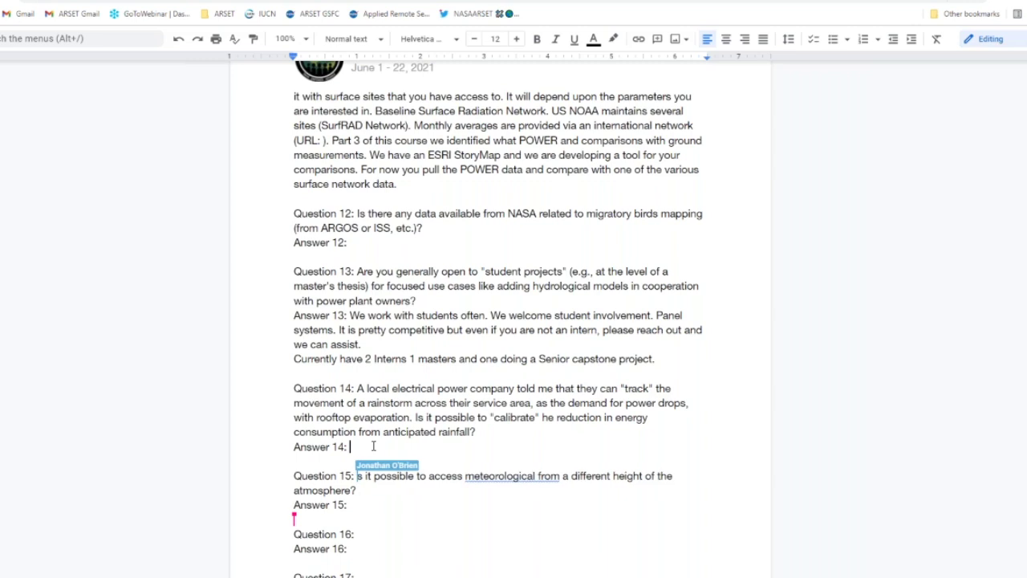
Add a 'Forum link:' label after Answer 13 and remove the stray semicolon
{"action": "left_click", "coordinate": [376, 347]}
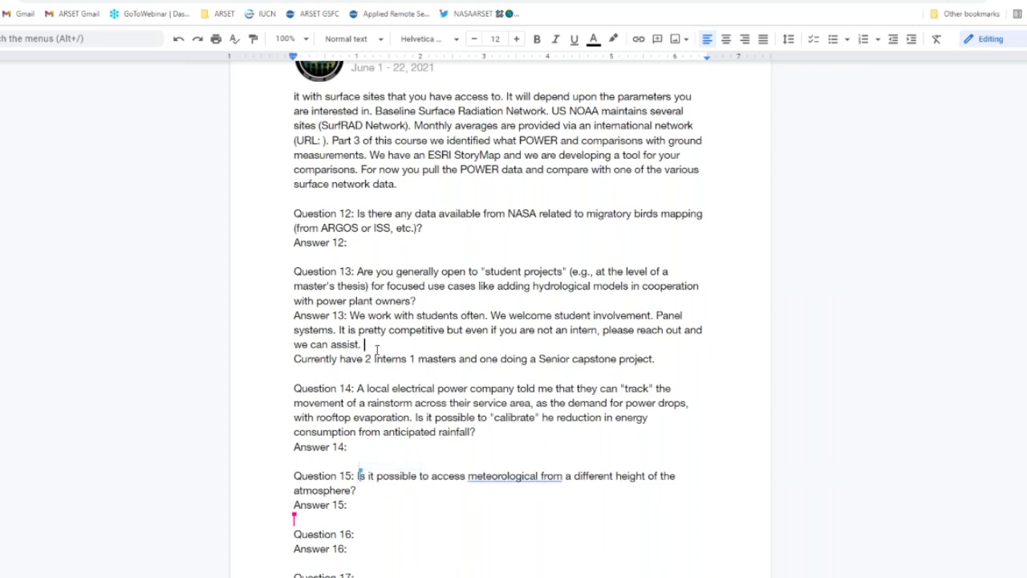
{"action": "type", "text": "Forum :link:"}
{"action": "left_click", "coordinate": [398, 344]}
{"action": "key", "text": "BackSpace"}
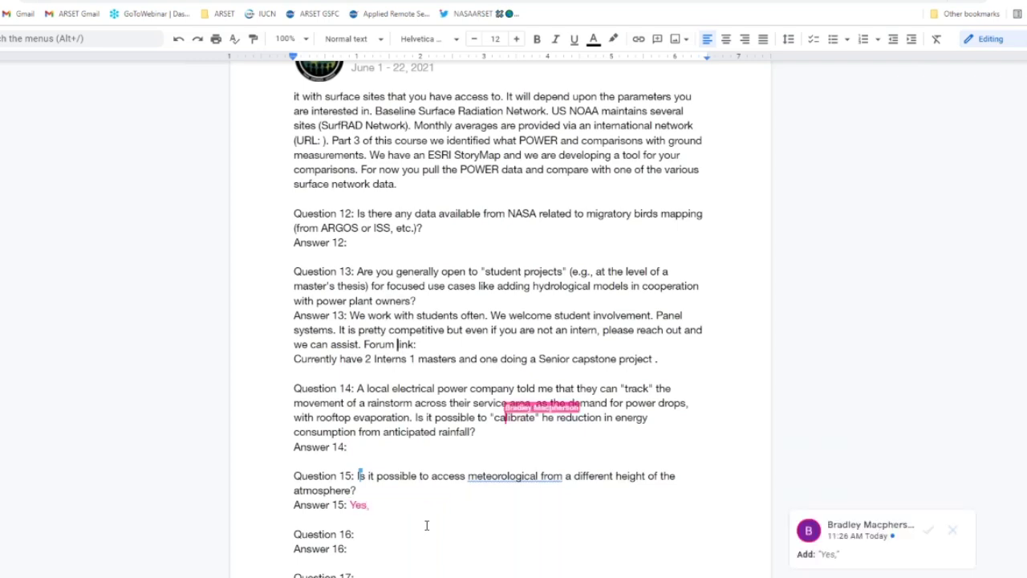
Answer 14: likely; short-term forecasts not examined, longer-term forecasts for climate change will be
{"action": "left_click", "coordinate": [385, 445]}
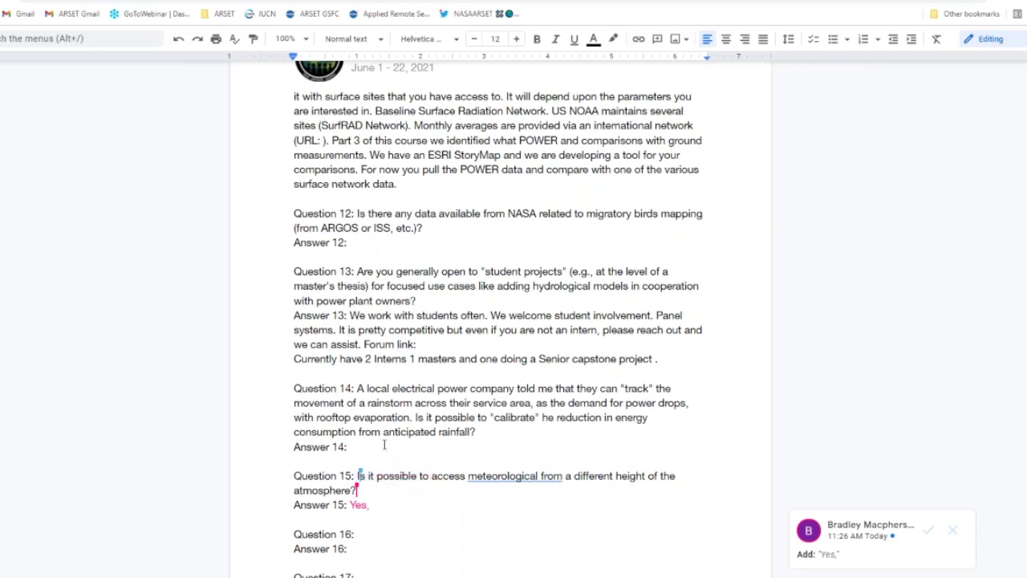
{"action": "type", "text": "Likely. We have not "}
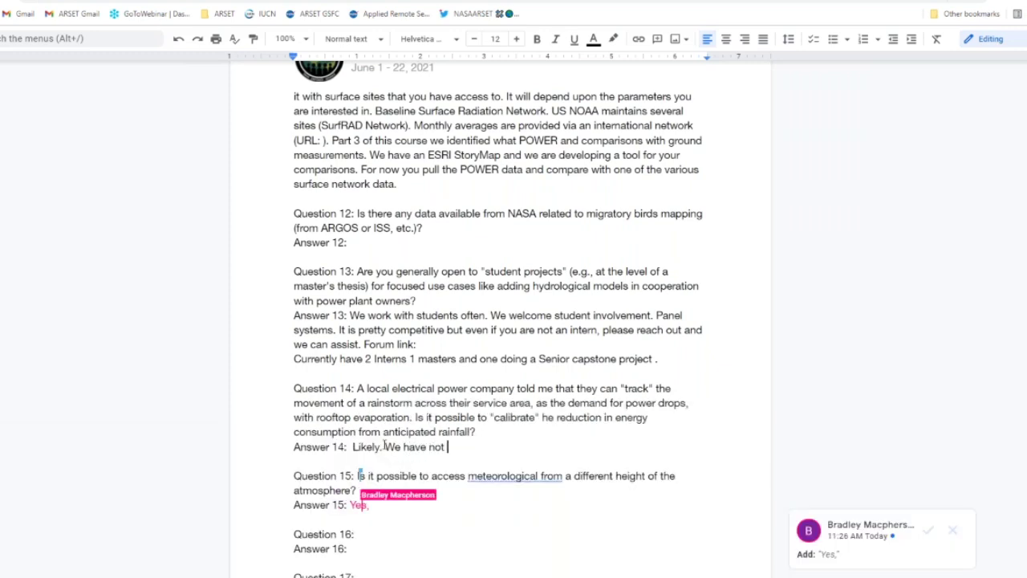
{"action": "type", "text": "looked at "}
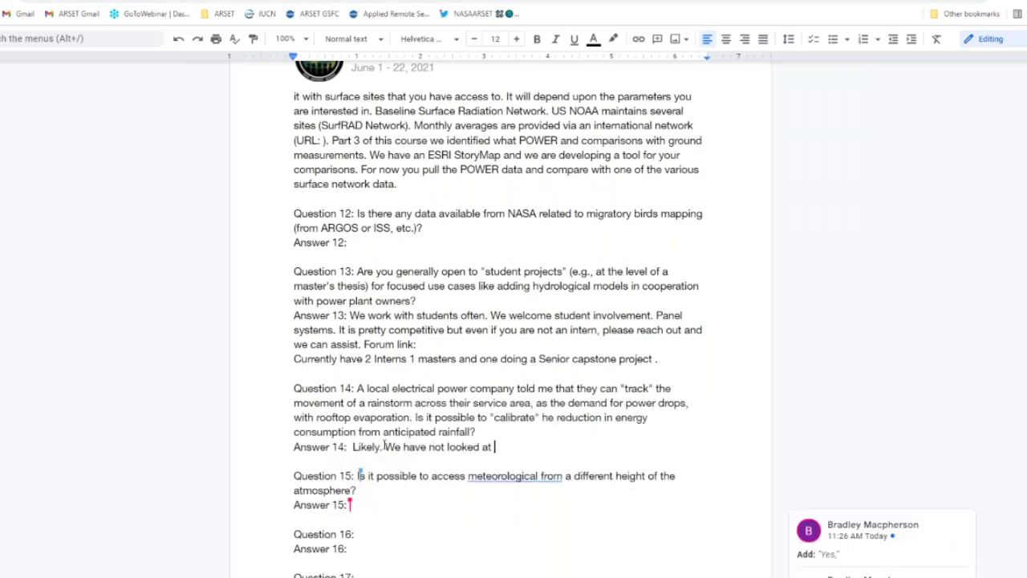
{"action": "type", "text": "short term "}
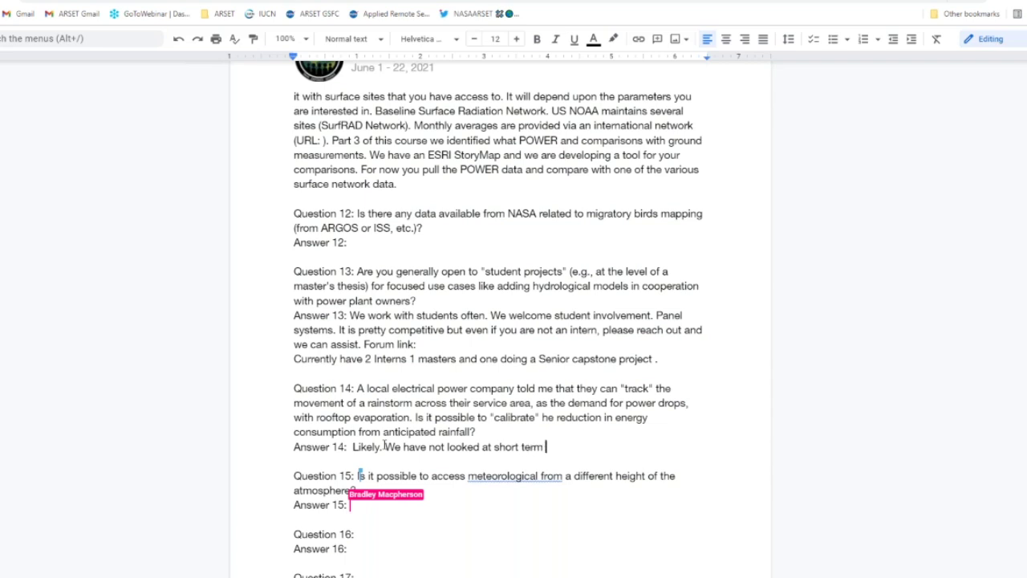
{"action": "type", "text": "foreca"}
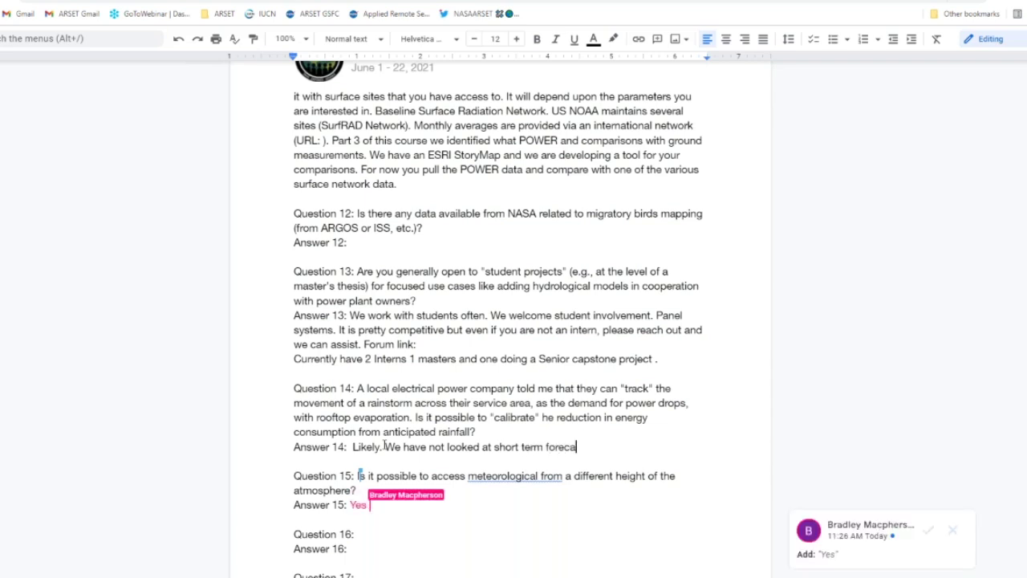
{"action": "type", "text": "sts."}
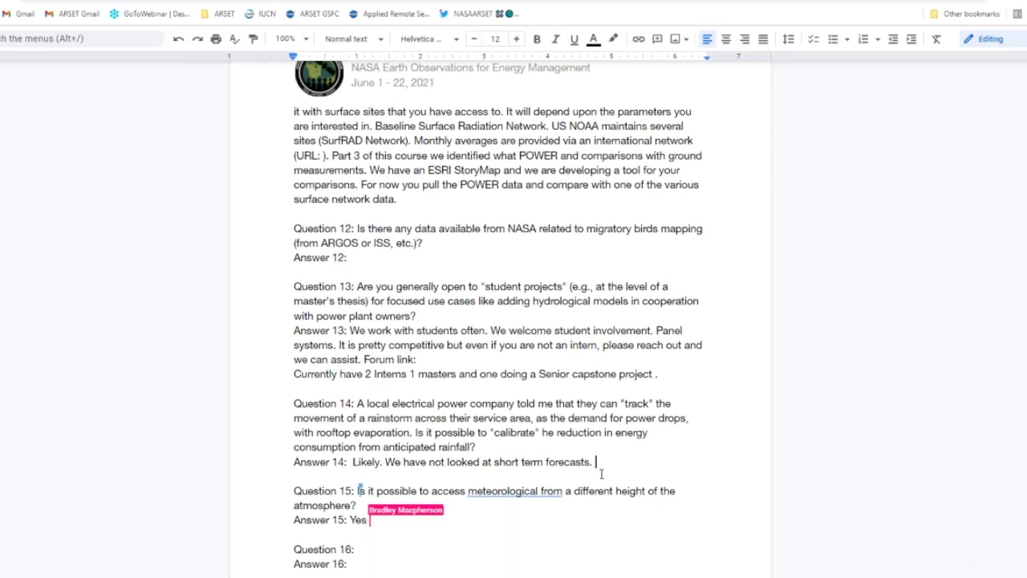
{"action": "type", "text": "We w"}
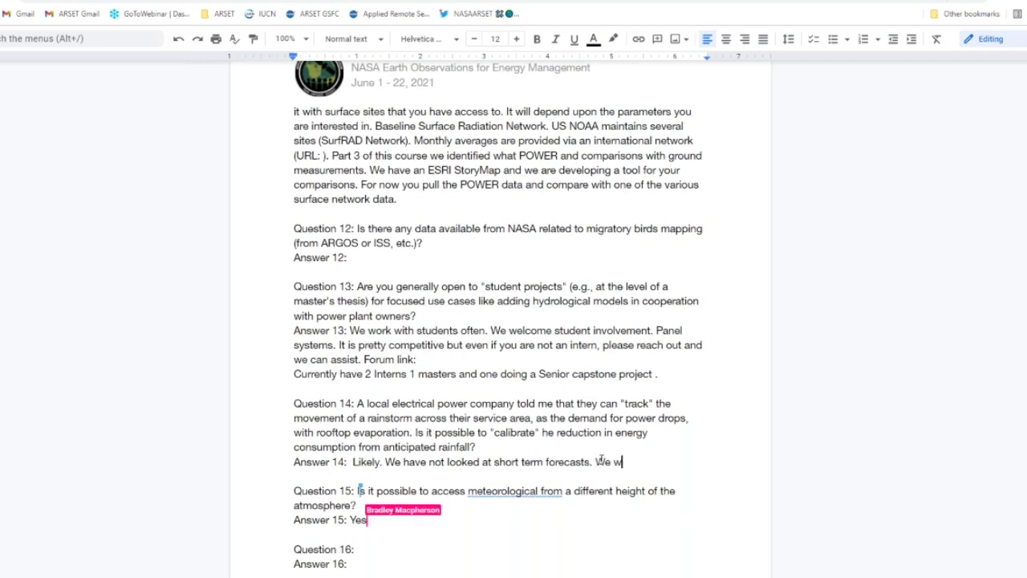
{"action": "type", "text": "ill be look"}
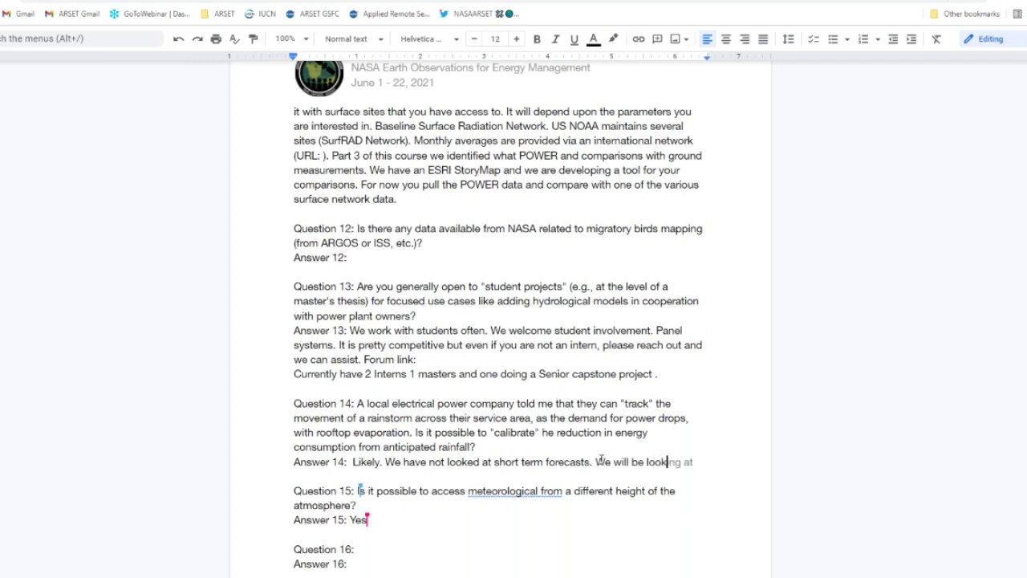
{"action": "type", "text": "ing at lon"}
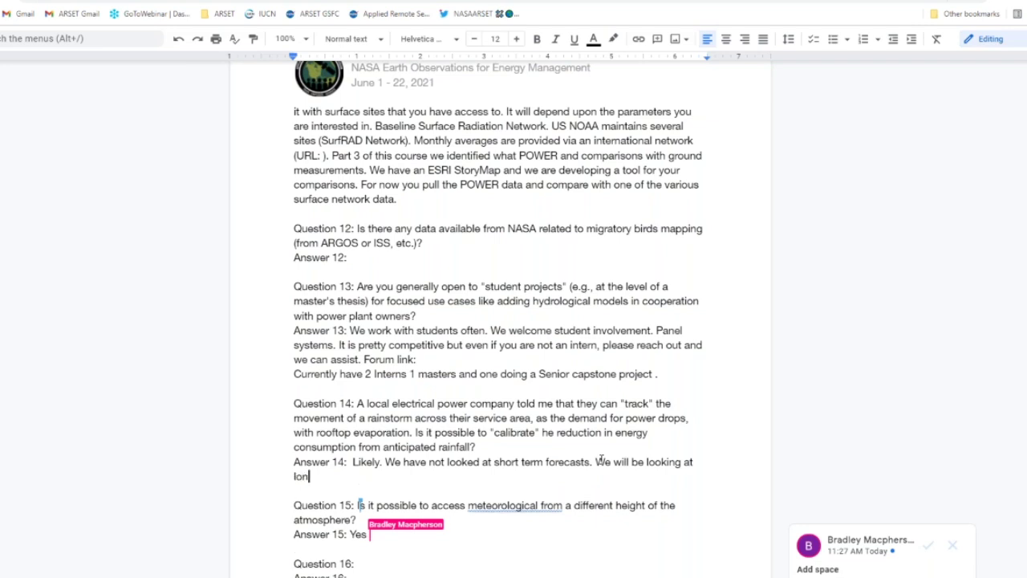
{"action": "type", "text": "ger term for"}
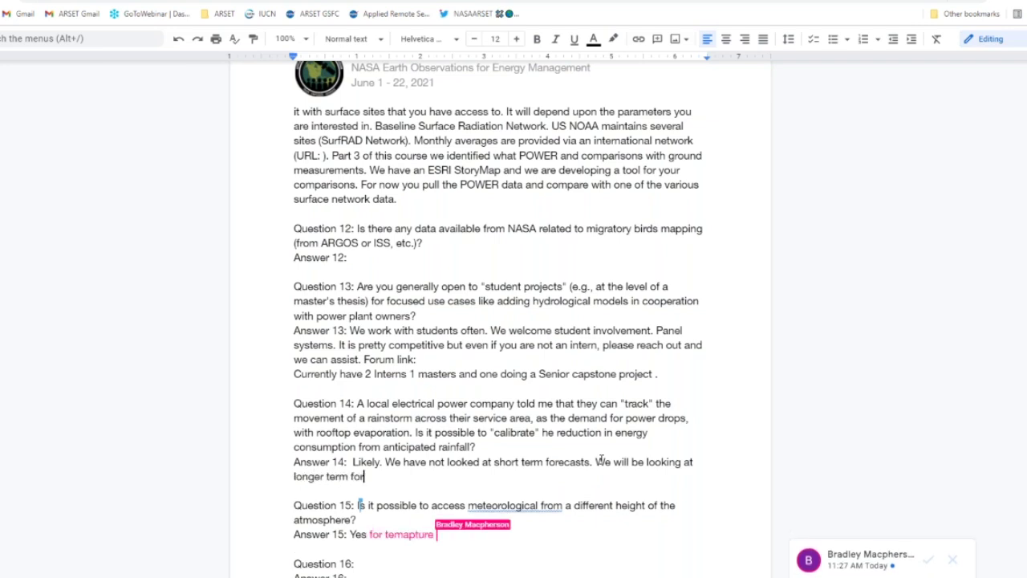
{"action": "type", "text": "ecast s"}
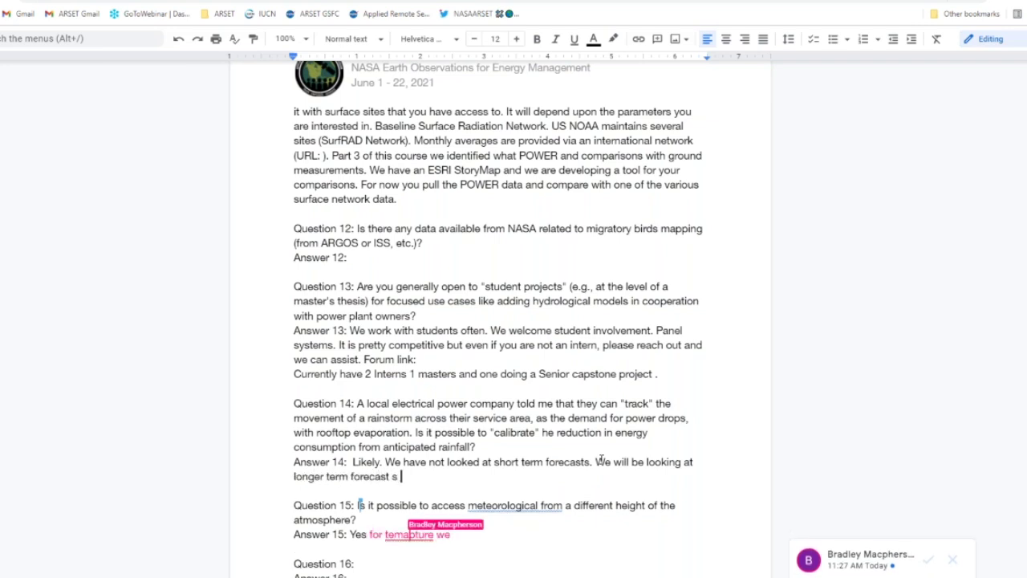
{"action": "key", "text": "BackSpace"}
{"action": "key", "text": "BackSpace"}
{"action": "key", "text": "BackSpace"}
{"action": "type", "text": "s for"}
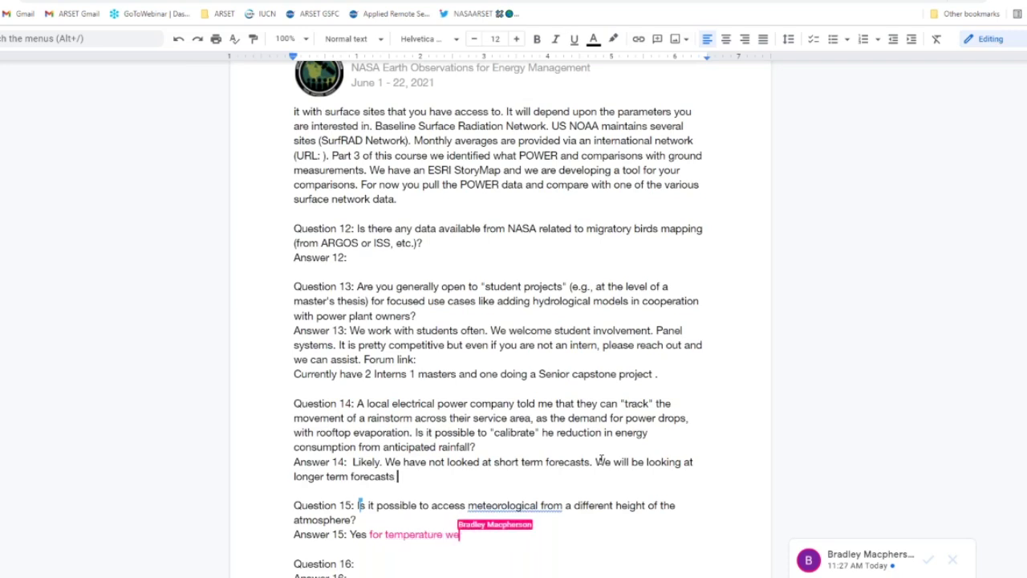
{"action": "type", "text": " climate ch"}
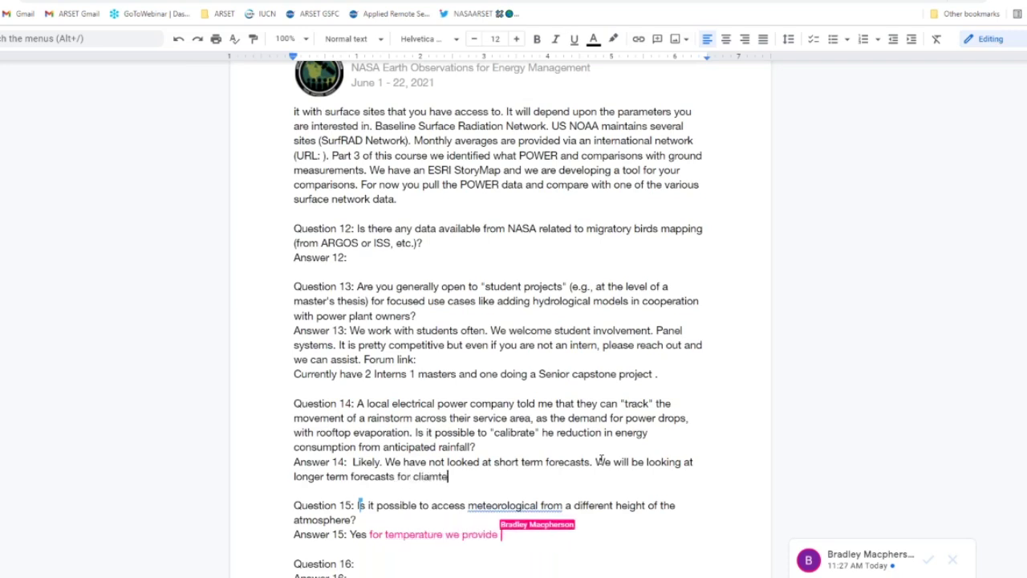
{"action": "key", "text": "Tab"}
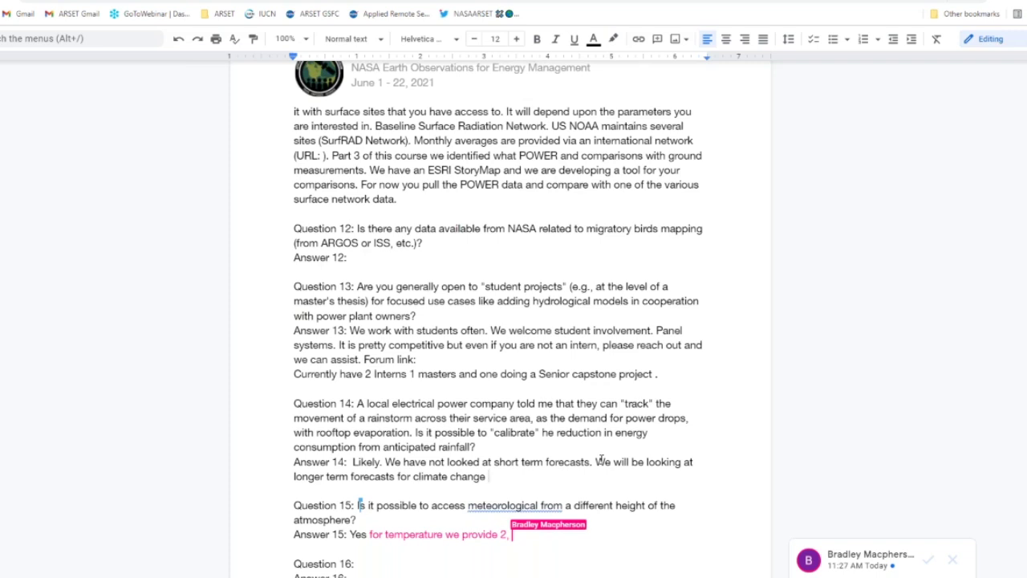
{"action": "key", "text": "BackSpace"}
{"action": "type", "text": "."}
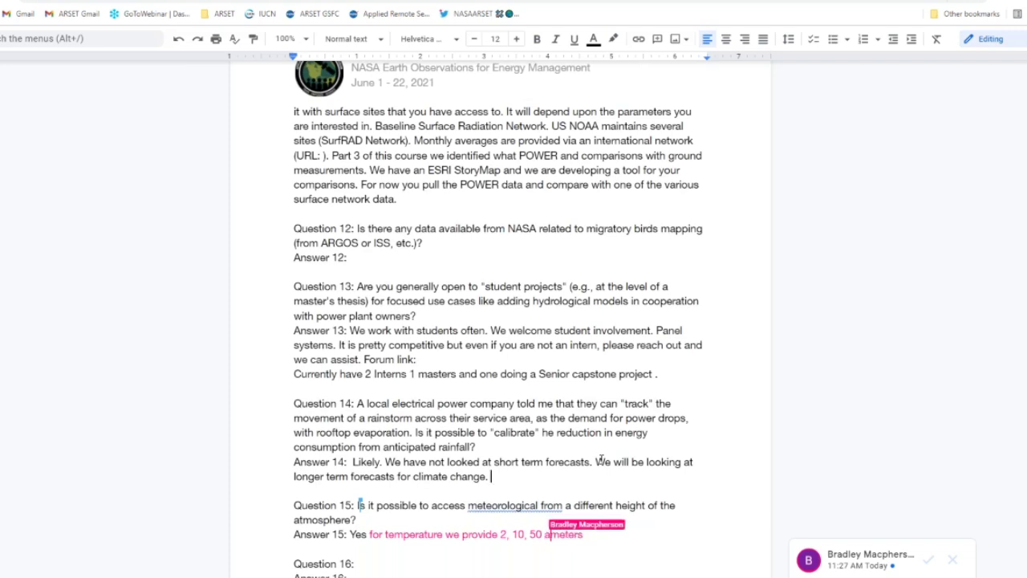
Note MERRA-2 output heights in Answer 15 and add that GMAO's future reanalysis products will include more levels
{"action": "left_click", "coordinate": [365, 551]}
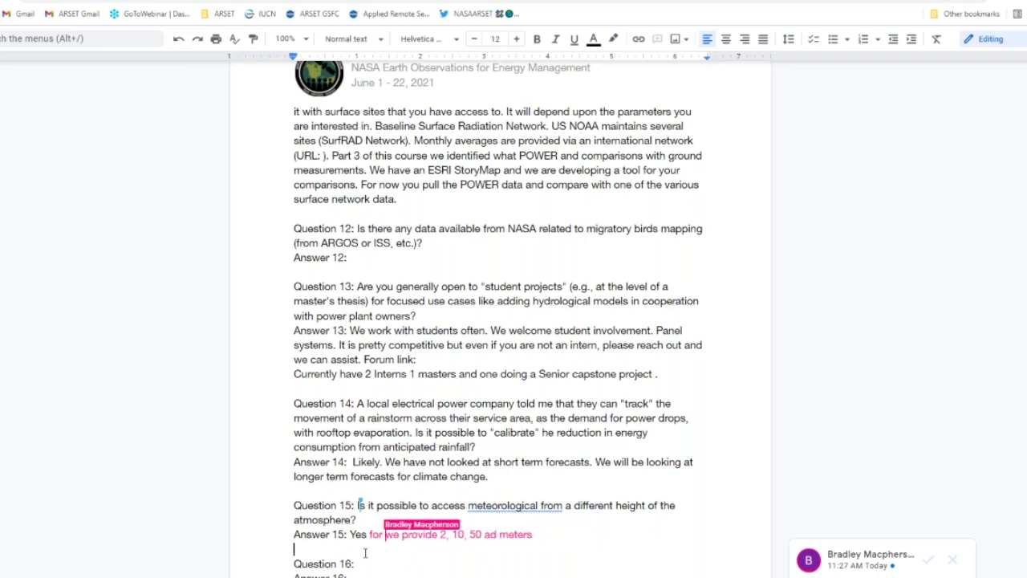
{"action": "scroll", "coordinate": [365, 553], "scroll_direction": "down", "scroll_amount": 3}
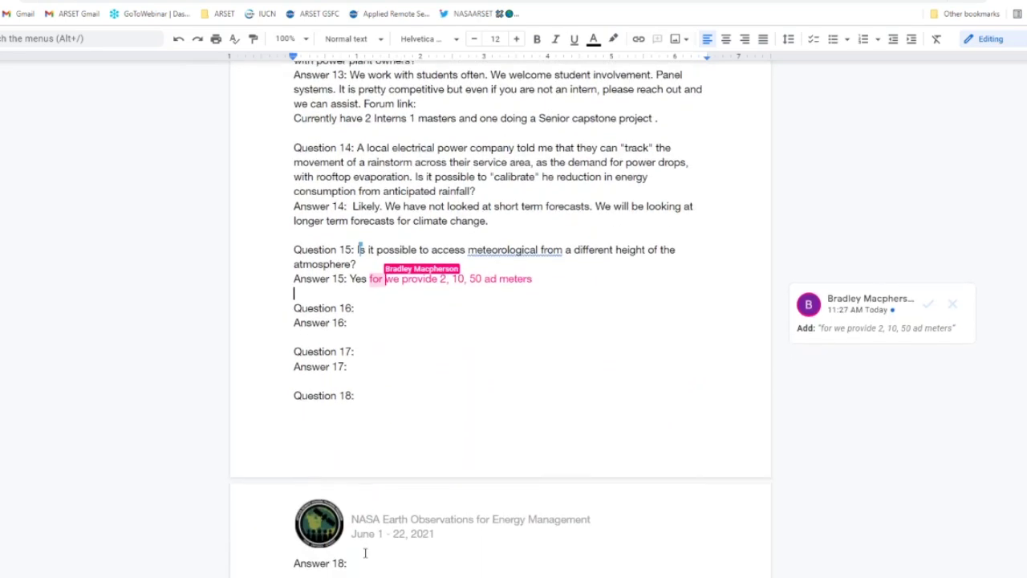
{"action": "scroll", "coordinate": [365, 553], "scroll_direction": "down", "scroll_amount": 1}
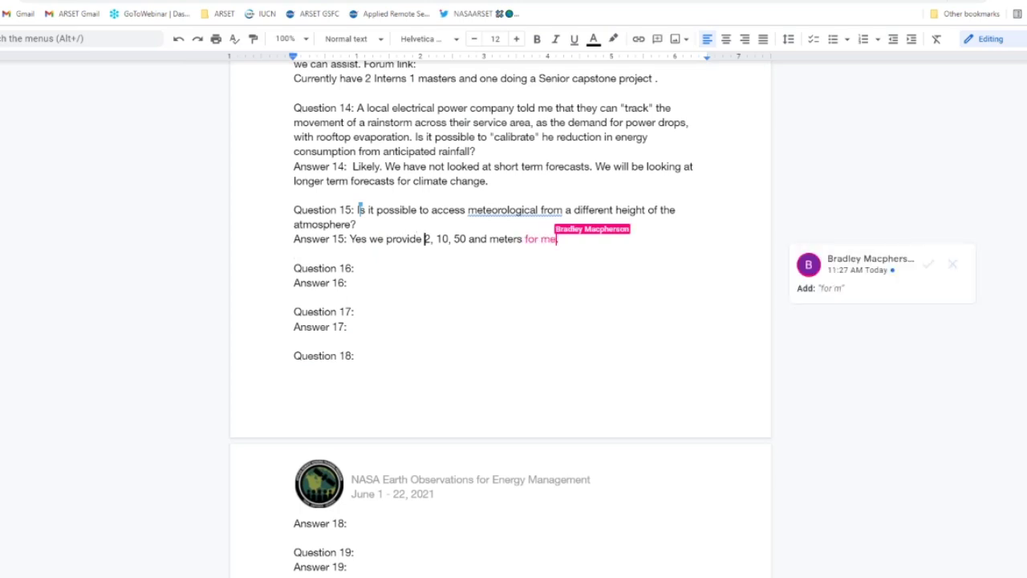
{"action": "type", "text": "MERRA-"}
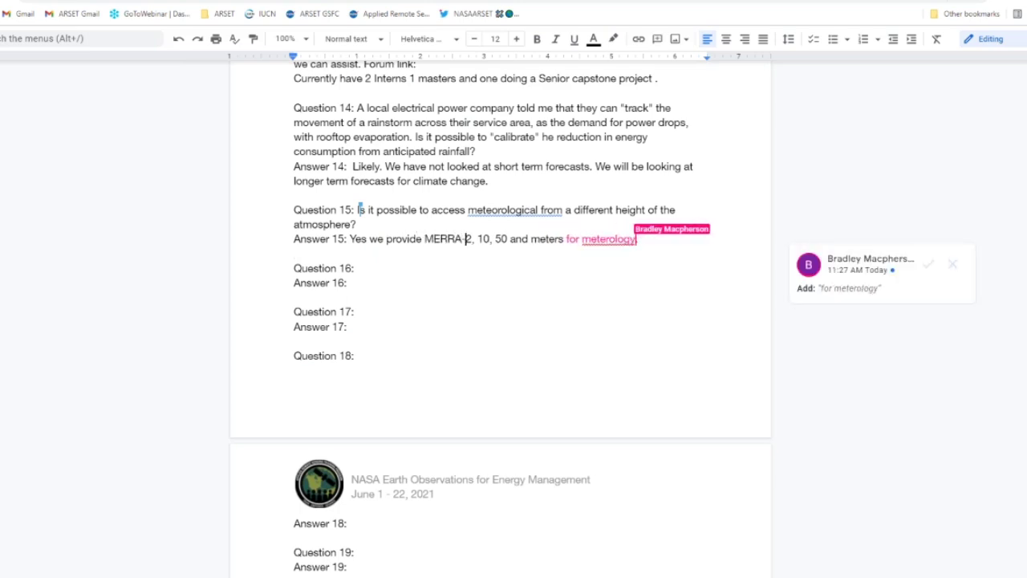
{"action": "type", "text": "2"}
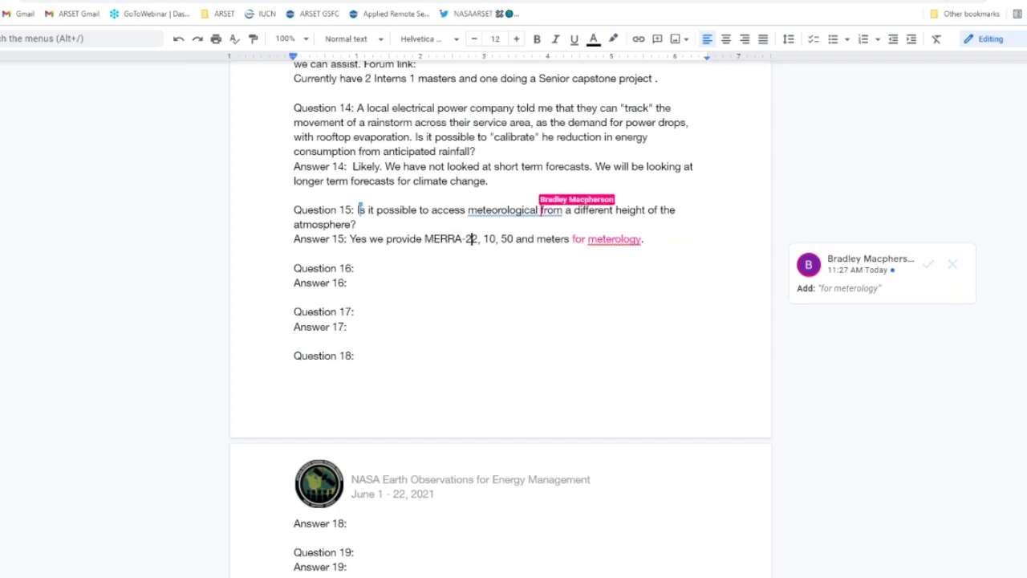
{"action": "type", "text": " outp"}
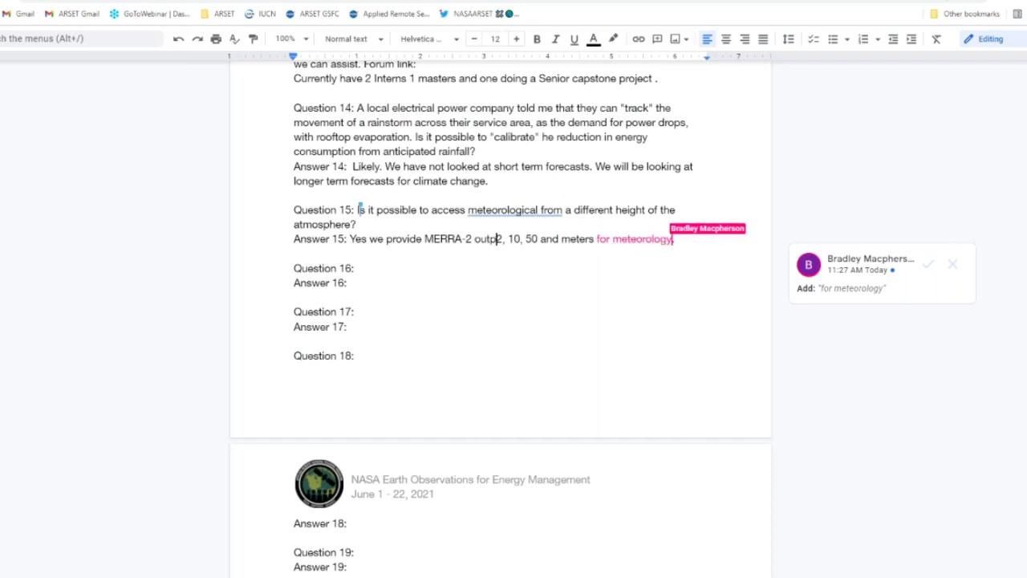
{"action": "type", "text": "uts "}
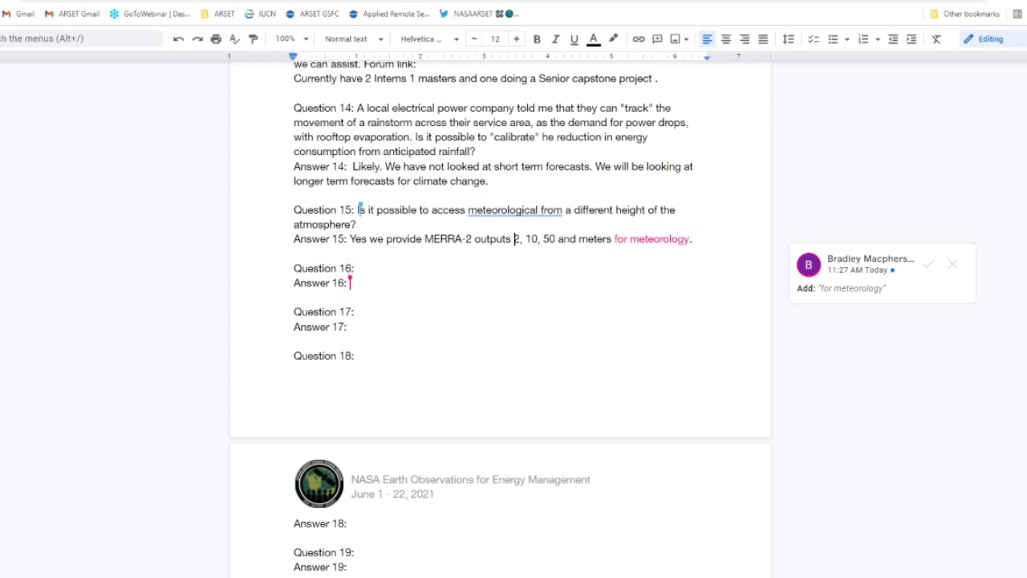
{"action": "type", "text": "(temp, "}
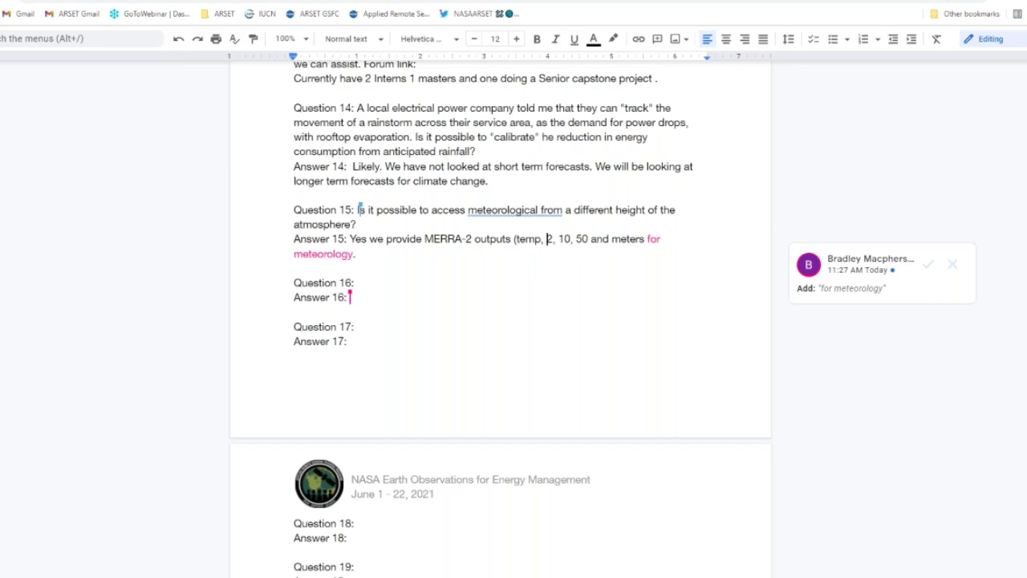
{"action": "type", "text": "winds, etc"}
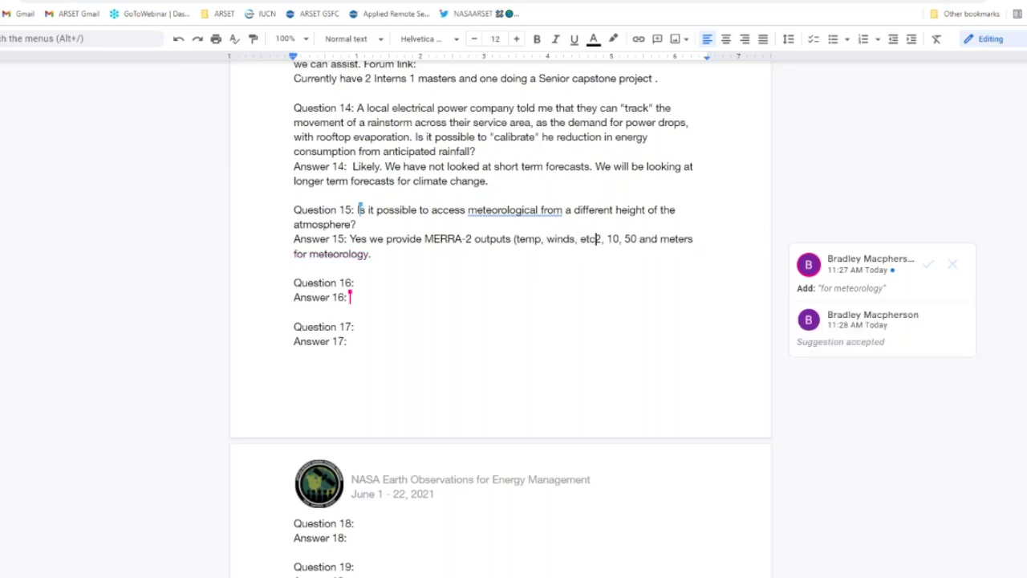
{"action": "type", "text": ") "}
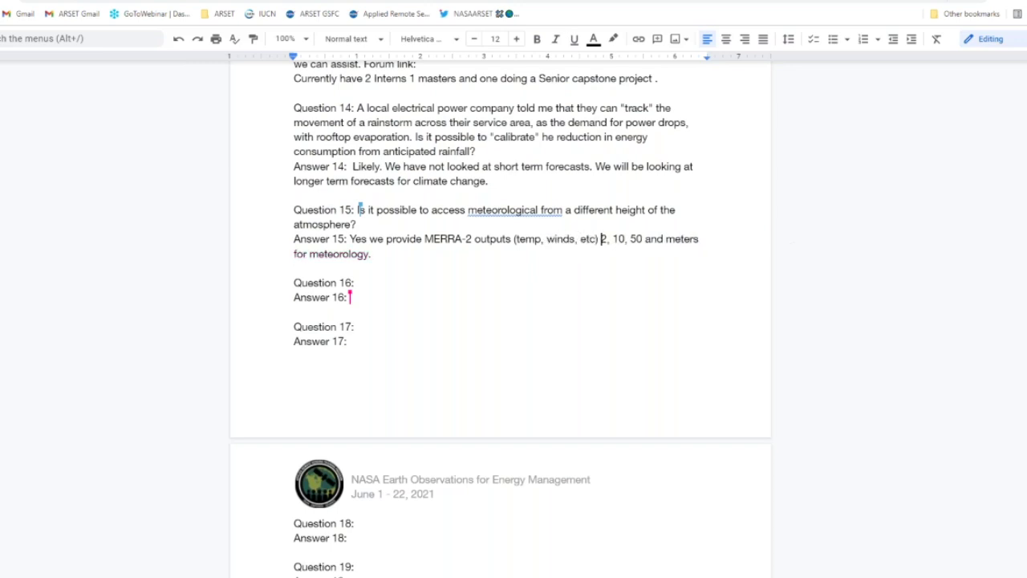
{"action": "type", "text": "at"}
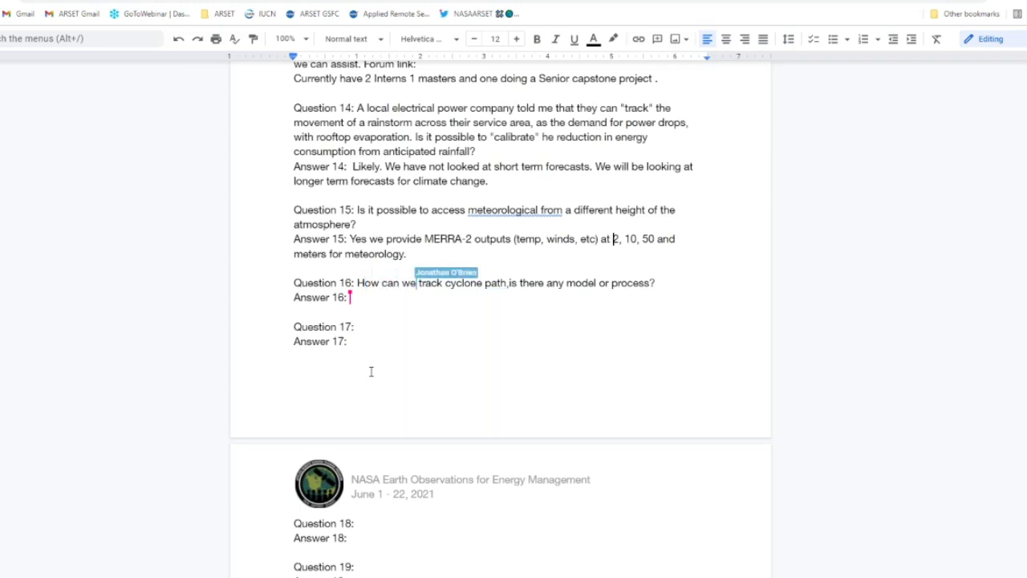
{"action": "left_click", "coordinate": [413, 253]}
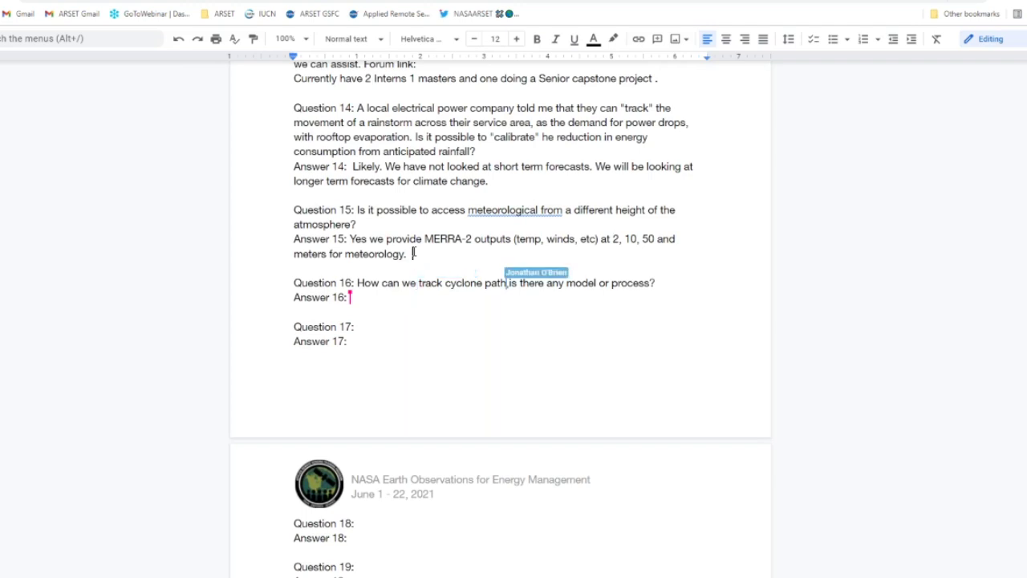
{"action": "type", "text": "GMAO is wo"}
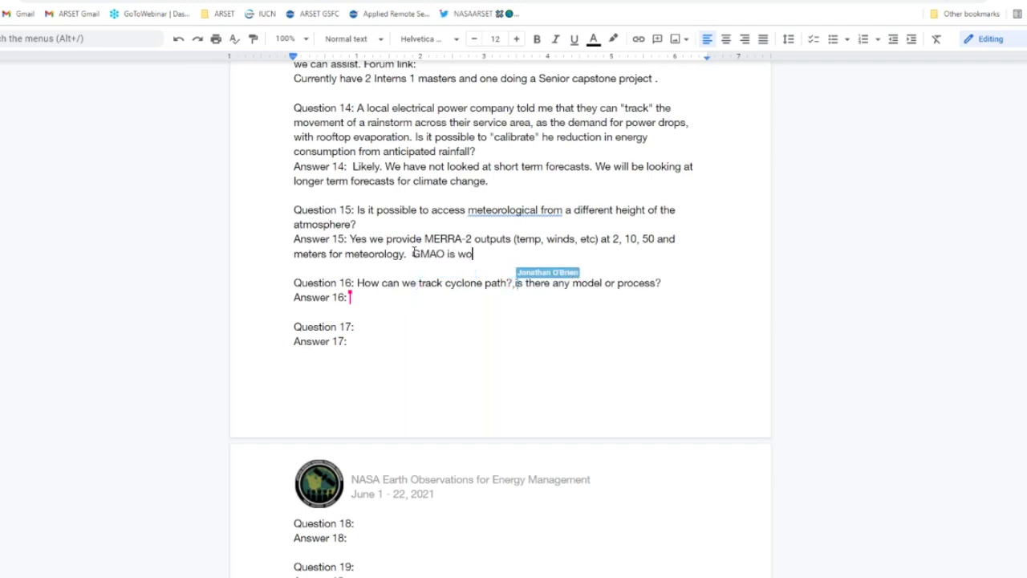
{"action": "type", "text": "rking on fu"}
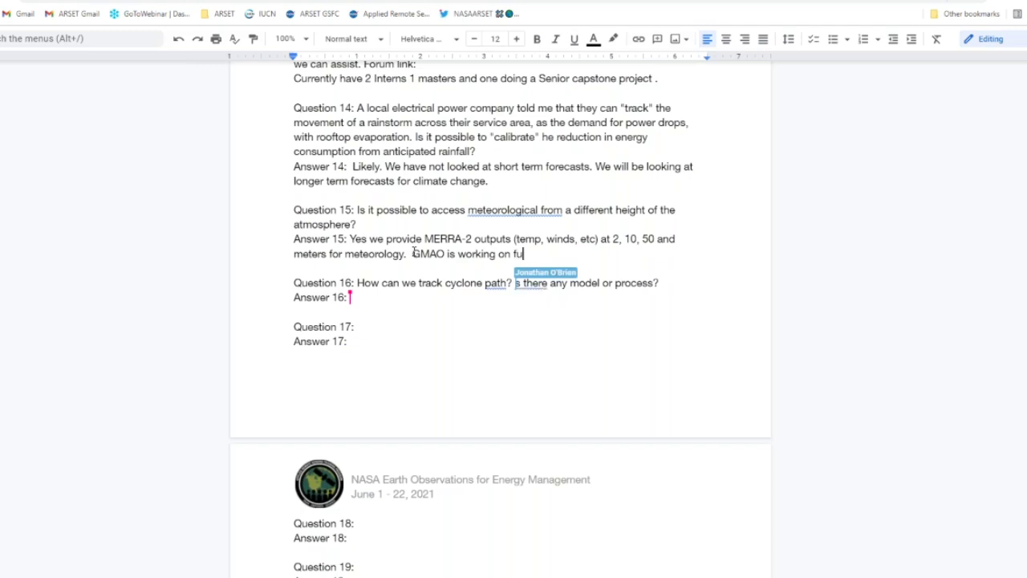
{"action": "type", "text": "ture rea"}
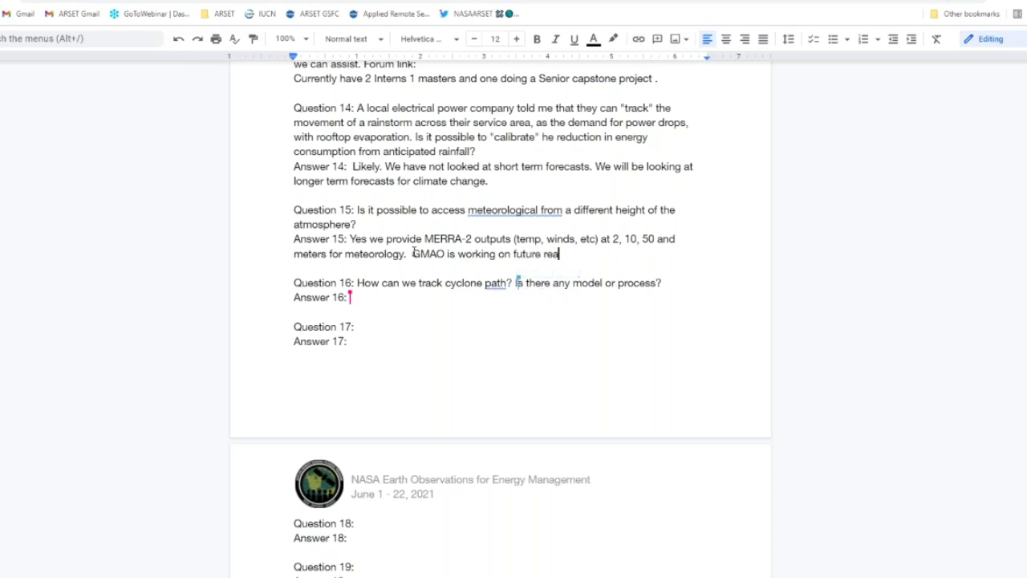
{"action": "type", "text": "nalysi"}
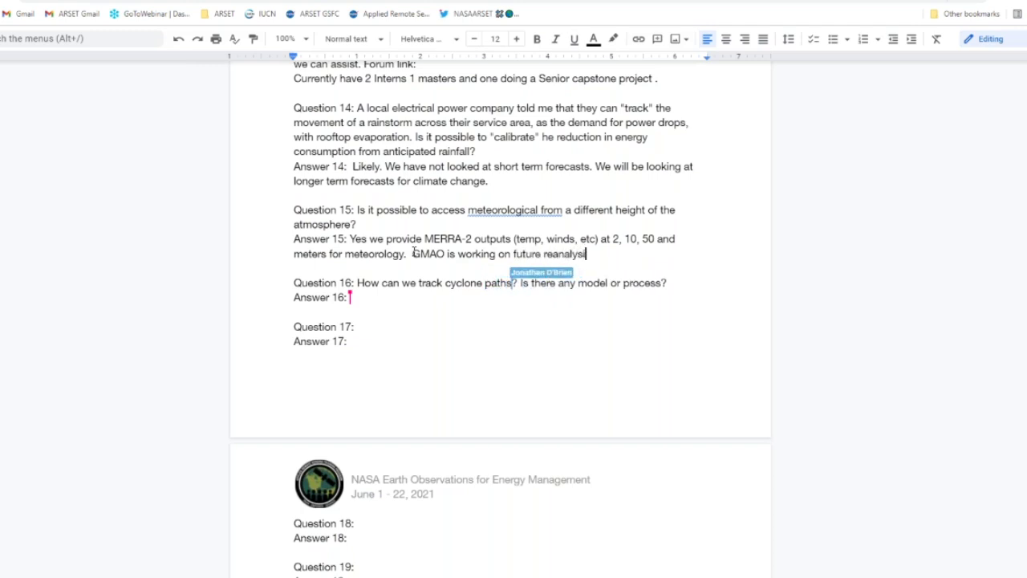
{"action": "type", "text": "s produc"}
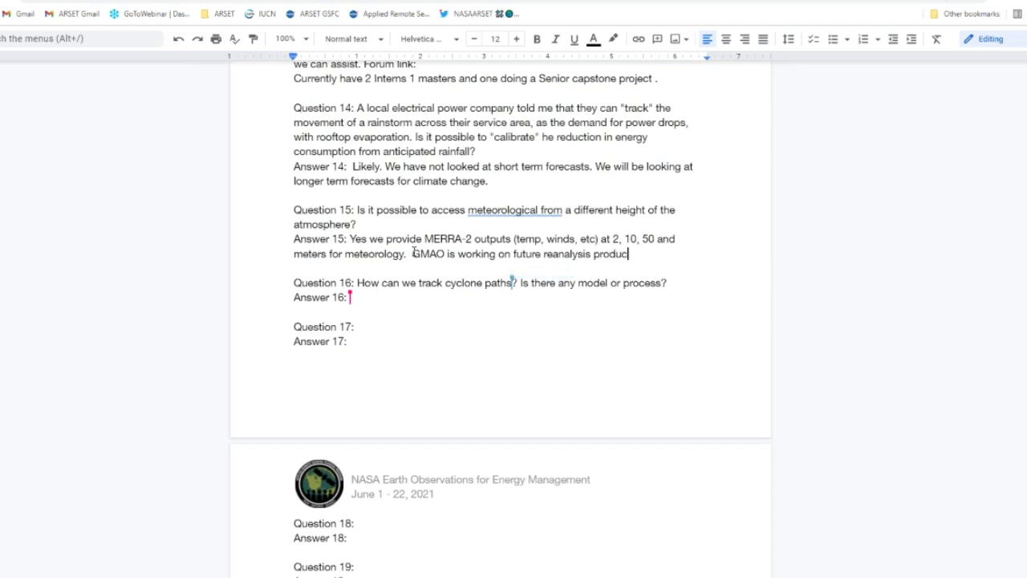
{"action": "type", "text": "ts and intend to include "}
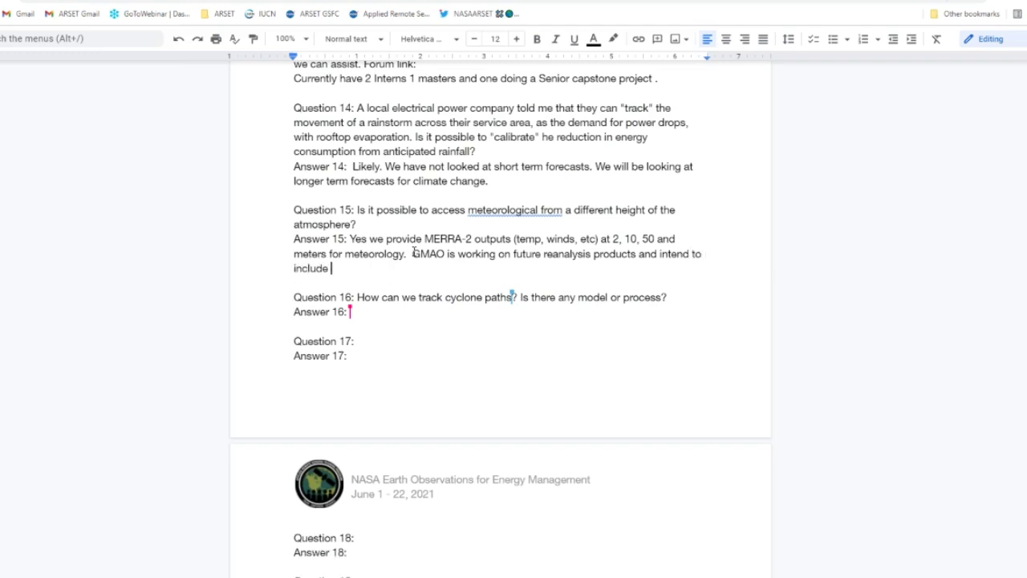
{"action": "type", "text": "more levels."}
Write Answer 16 on MERRA-2, weather satellites and daily images for the POWER tool, correcting 'POWERE'
{"action": "left_click", "coordinate": [364, 318]}
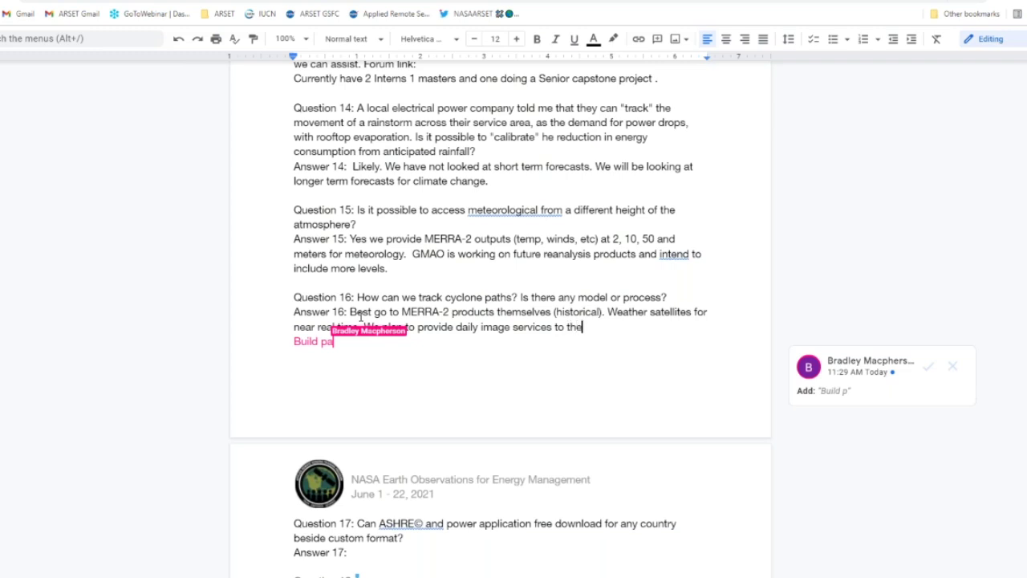
{"action": "type", "text": "E tool."}
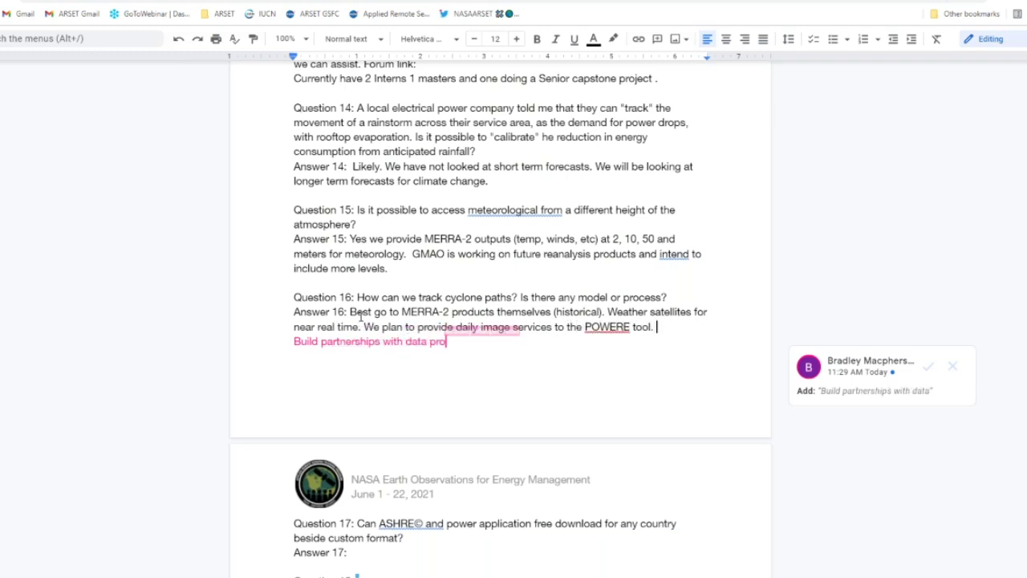
{"action": "left_click", "coordinate": [631, 326]}
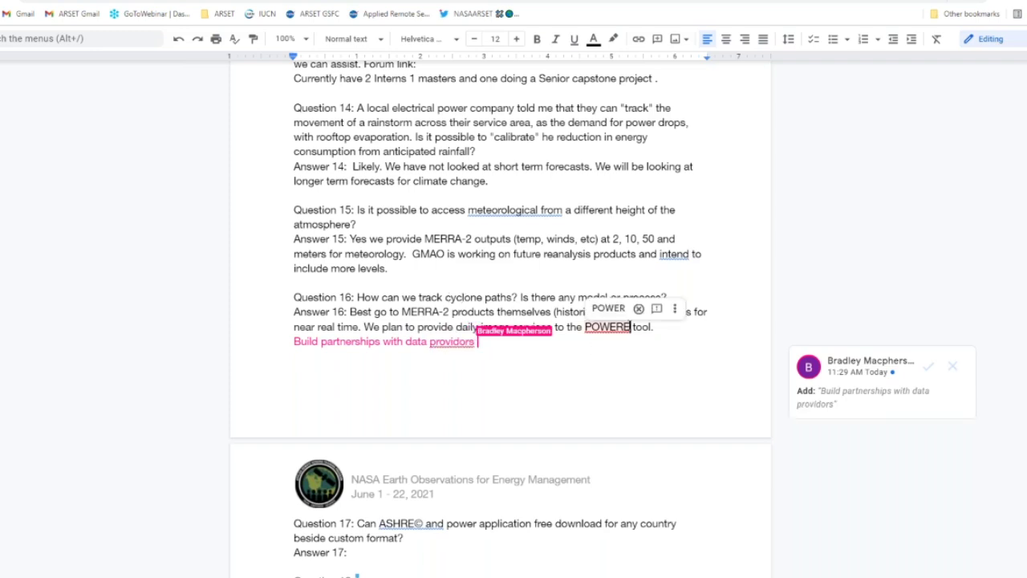
{"action": "left_click", "coordinate": [608, 309]}
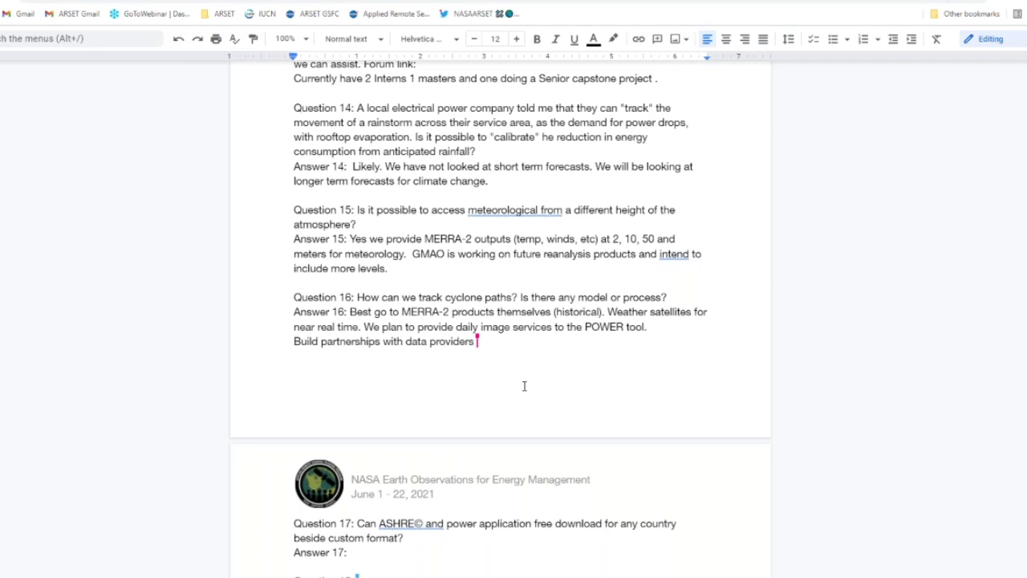
Add 'or GPM IMERG data' before 'for near real time' in Answer 16
{"action": "left_click", "coordinate": [695, 312]}
{"action": "type", "text": "or G"}
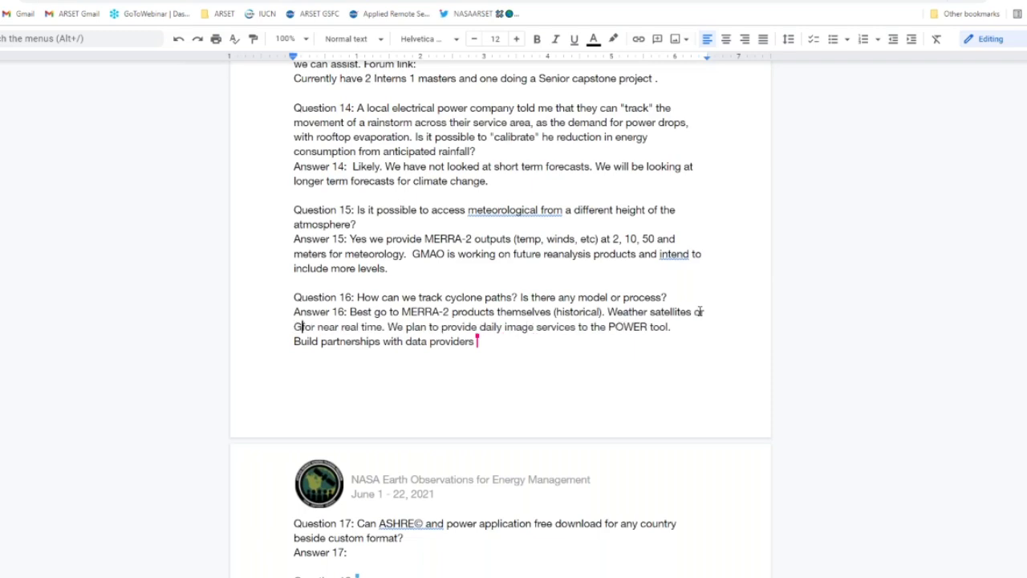
{"action": "type", "text": "PM Imerg"}
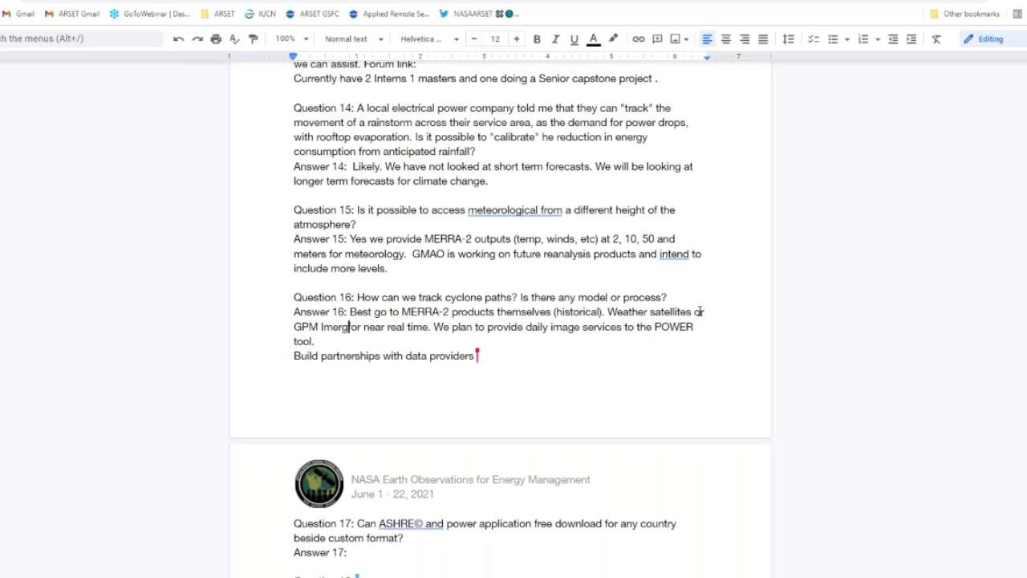
{"action": "type", "text": " data"}
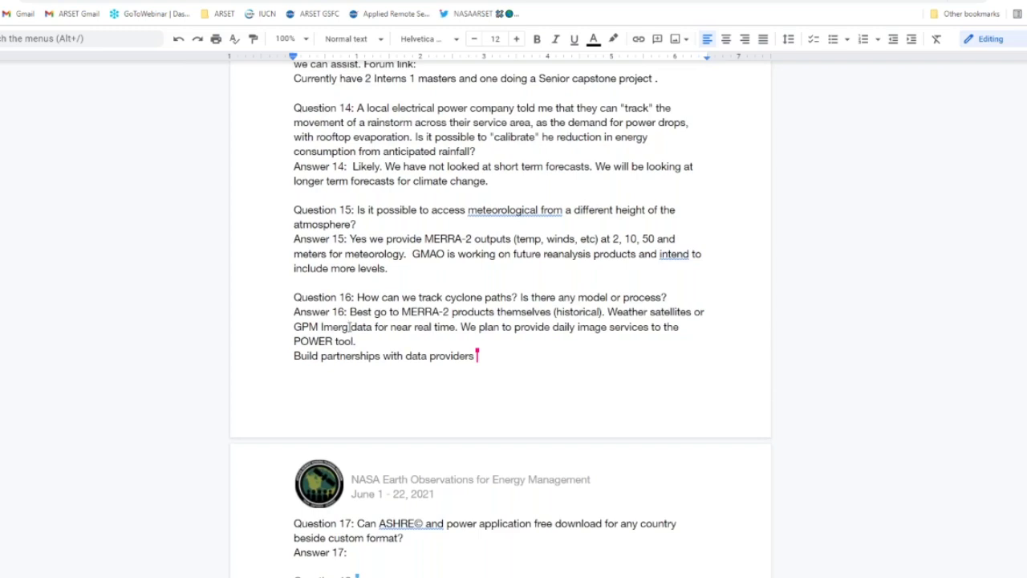
{"action": "key", "text": "BackSpace"}
{"action": "key", "text": "BackSpace"}
{"action": "key", "text": "BackSpace"}
{"action": "key", "text": "BackSpace"}
{"action": "type", "text": "MERG"}
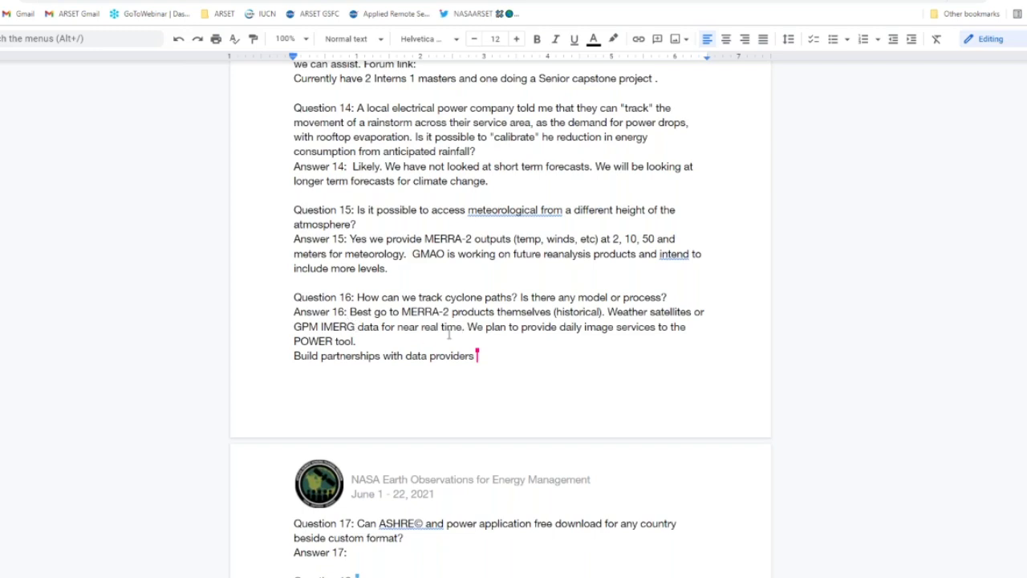
Insert '(US NOAA)' after 'Weather satellites' in Answer 16
{"action": "left_click", "coordinate": [695, 314]}
{"action": "type", "text": "(NOAA)"}
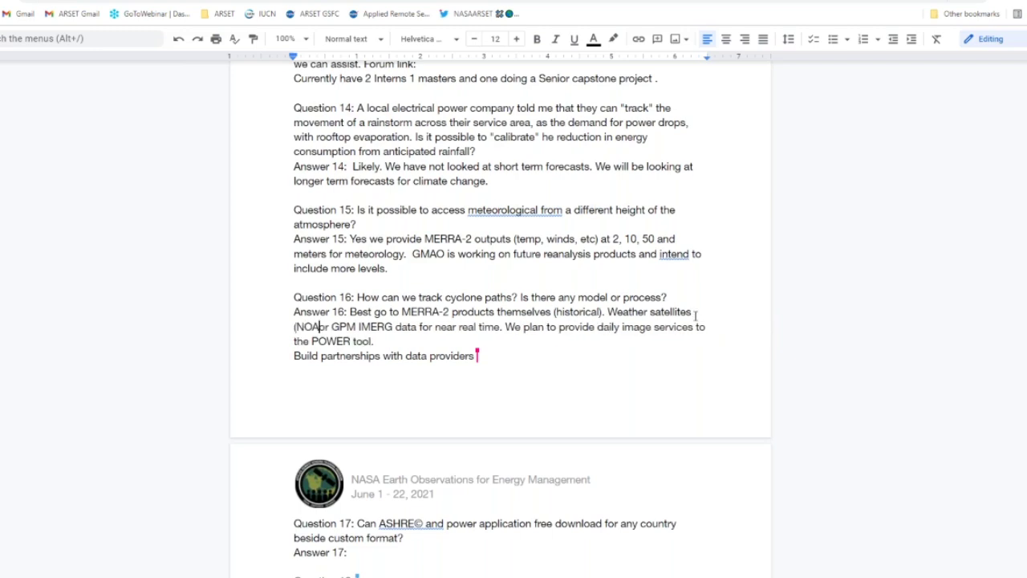
{"action": "scroll", "coordinate": [694, 314], "scroll_direction": "up", "scroll_amount": 1}
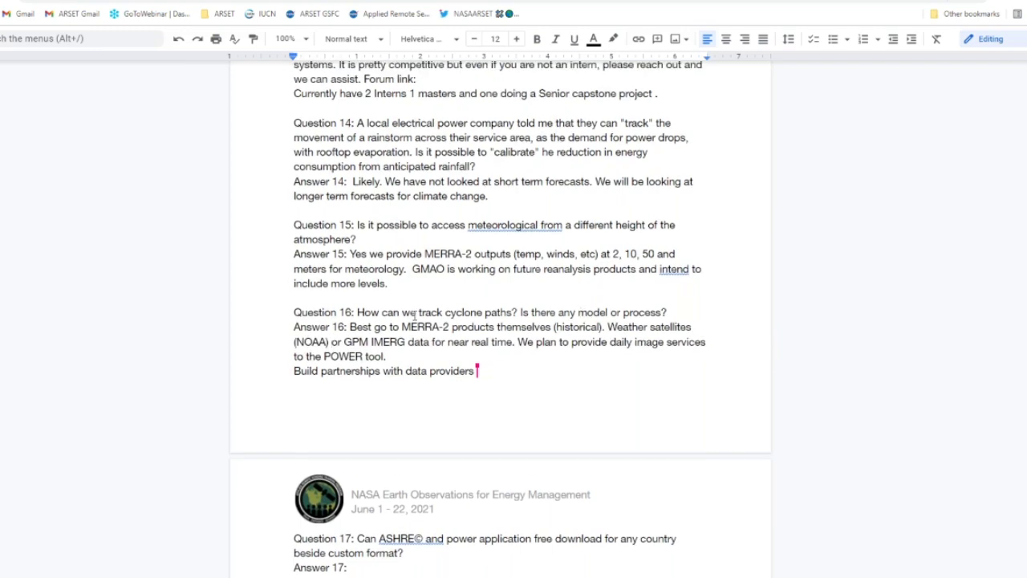
{"action": "left_click", "coordinate": [296, 341]}
{"action": "type", "text": "US"}
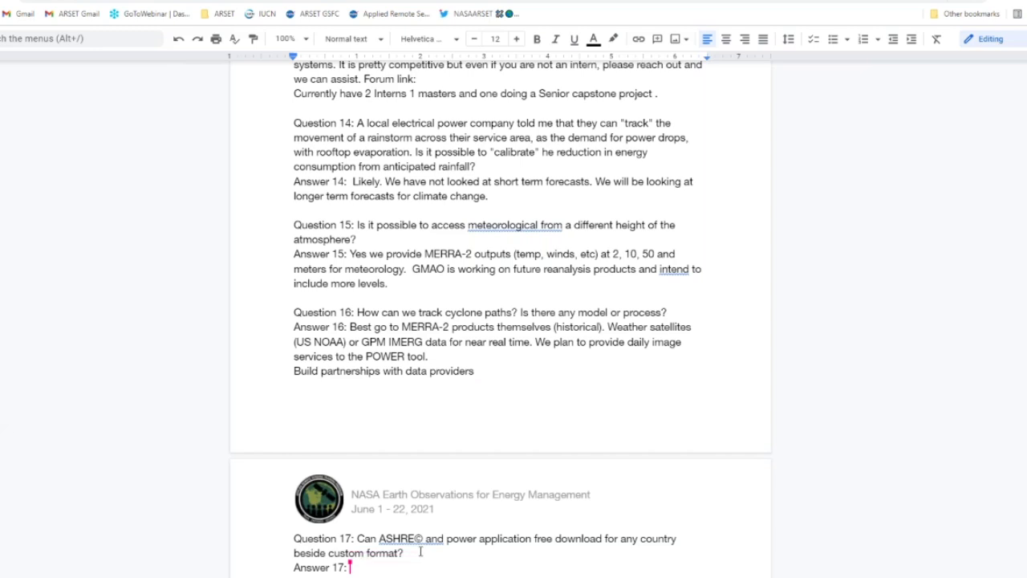
Start Answer 17 with 'You can download at no cost to you anywhere in the world.'
{"action": "scroll", "coordinate": [427, 472], "scroll_direction": "down", "scroll_amount": 2}
{"action": "double_click", "coordinate": [397, 446]}
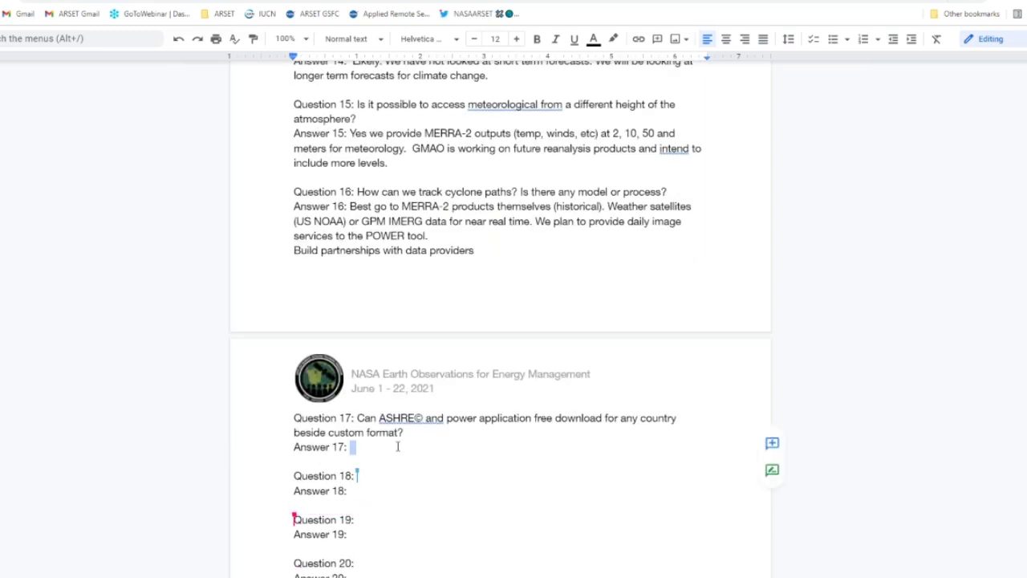
{"action": "type", "text": "You c"}
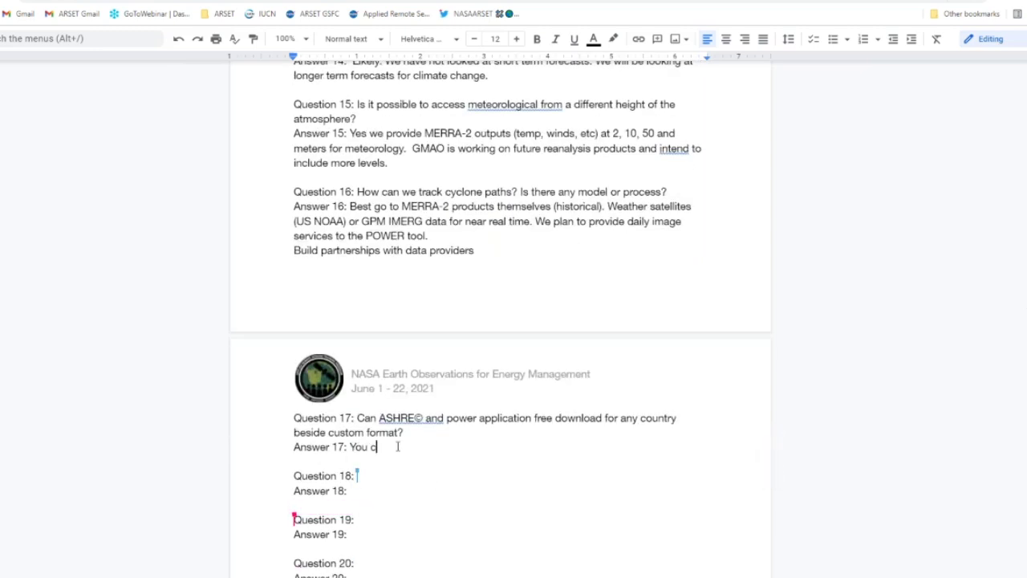
{"action": "type", "text": "an download for free"}
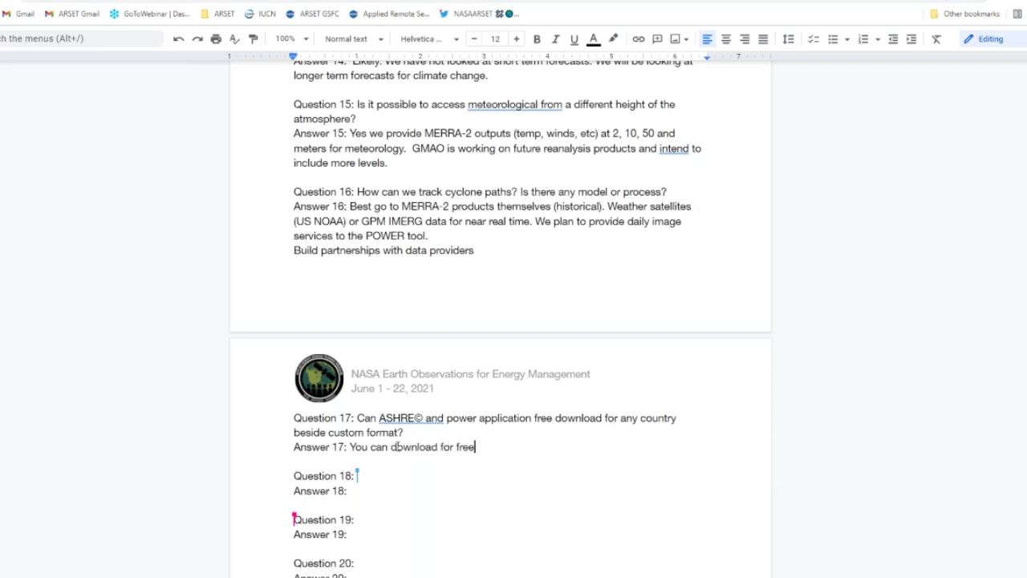
{"action": "type", "text": " anywhere in the worl"}
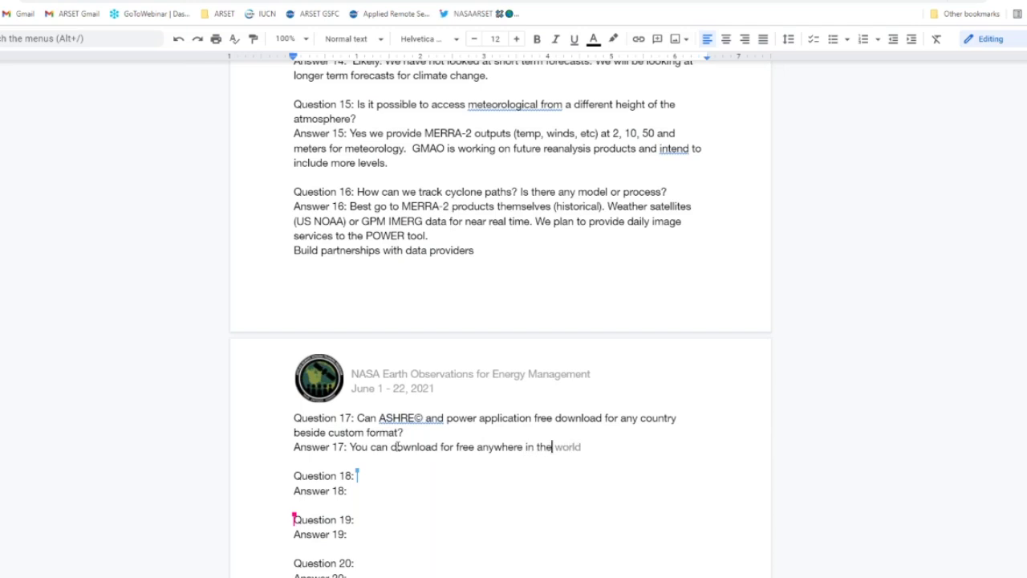
{"action": "type", "text": "d."}
{"action": "left_click", "coordinate": [477, 447]}
{"action": "key", "text": "BackSpace"}
{"action": "key", "text": "BackSpace"}
{"action": "key", "text": "BackSpace"}
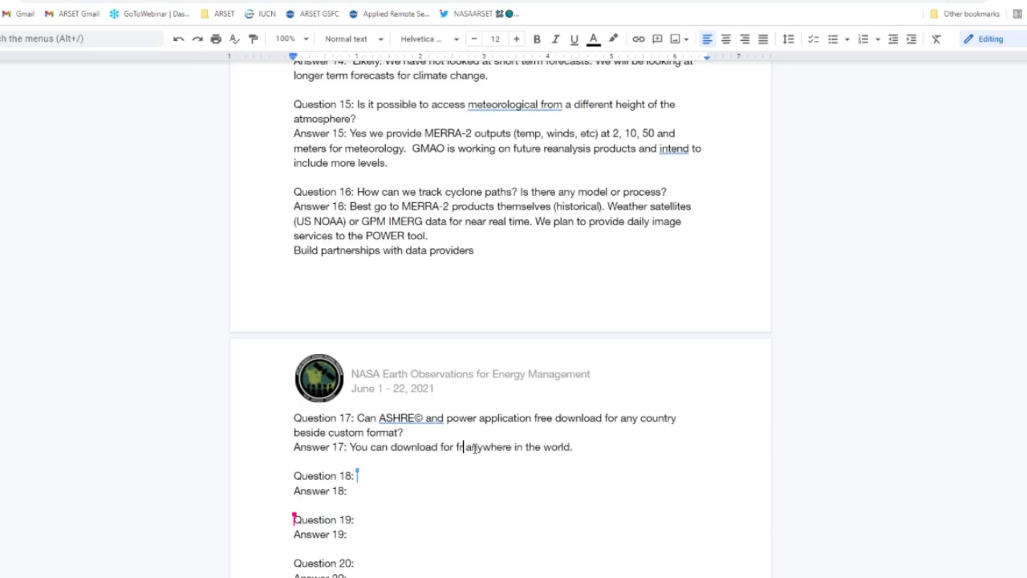
{"action": "key", "text": "BackSpace"}
{"action": "key", "text": "BackSpace"}
{"action": "key", "text": "BackSpace"}
{"action": "key", "text": "BackSpace"}
{"action": "key", "text": "BackSpace"}
{"action": "key", "text": "BackSpace"}
{"action": "type", "text": "at n"}
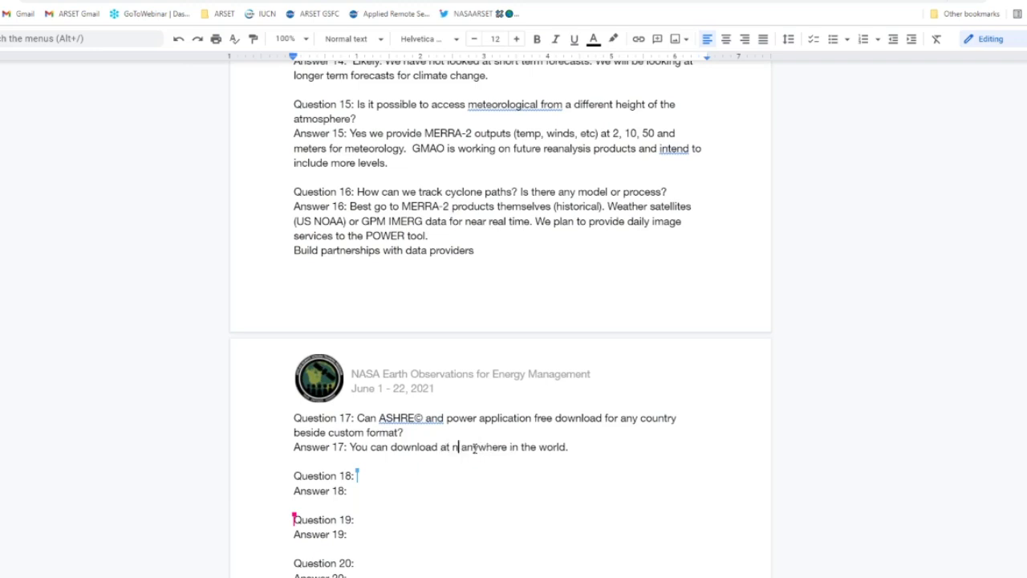
{"action": "type", "text": "o cost t"}
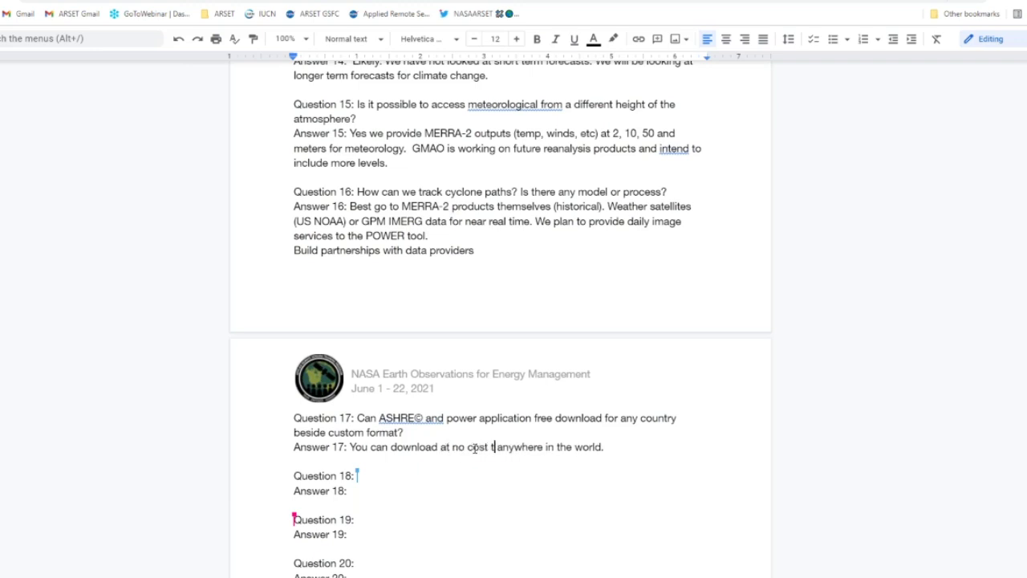
{"action": "type", "text": "o you"}
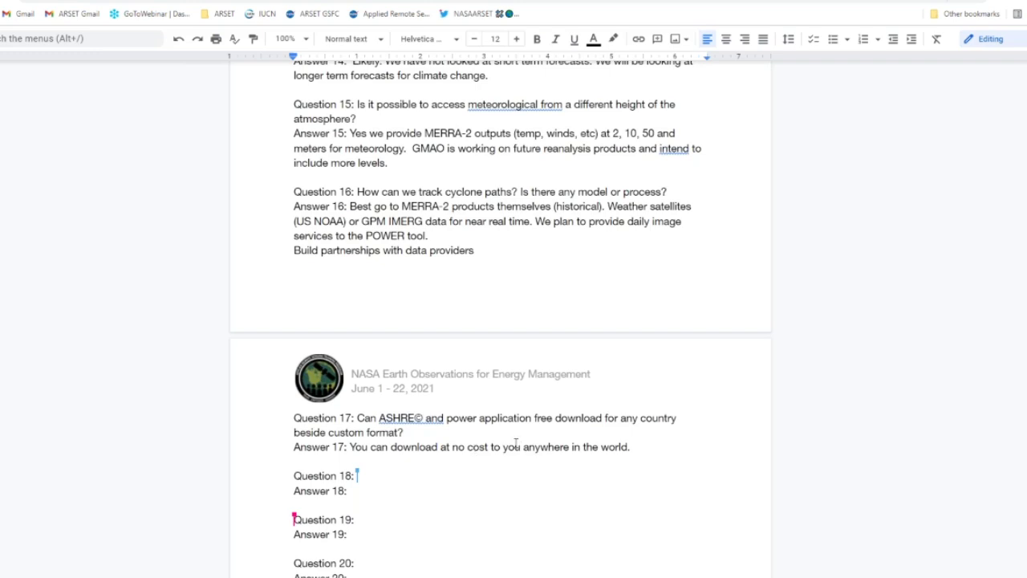
Add: define lat/long grids for your region, query for the parameters, pull into a GIS
{"action": "left_click", "coordinate": [643, 451]}
{"action": "type", "text": "Define the lat and"}
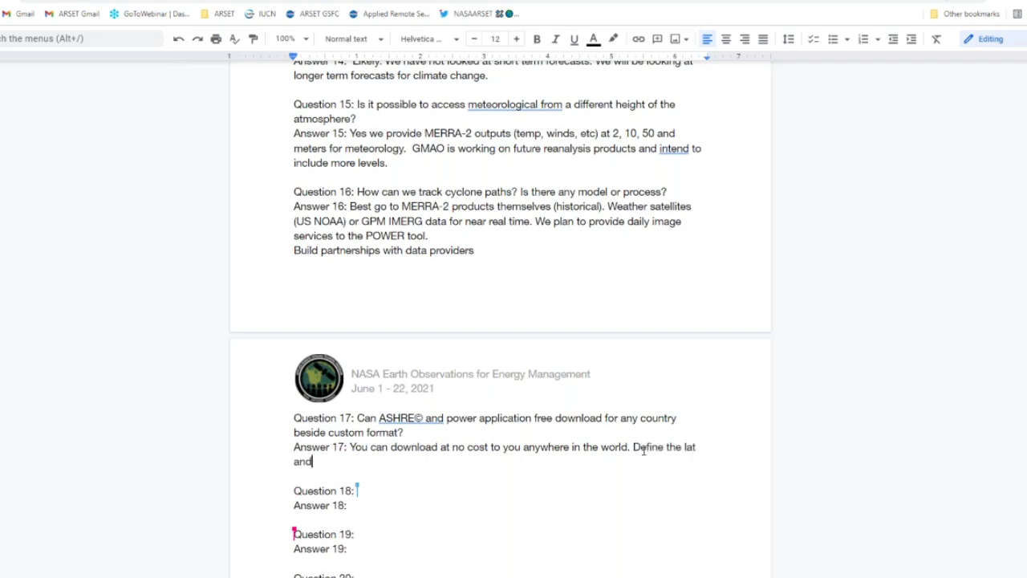
{"action": "type", "text": " long grids "}
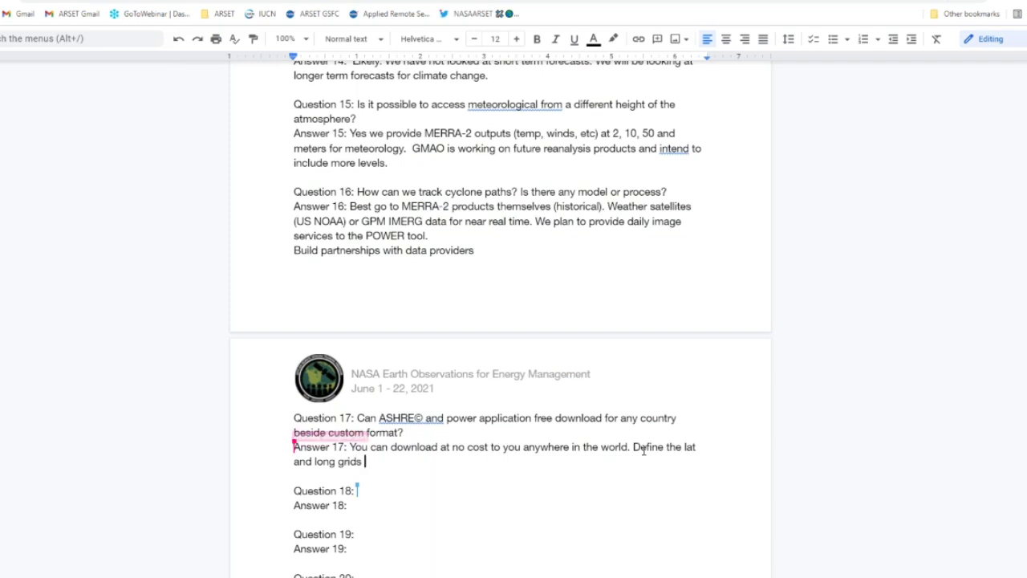
{"action": "type", "text": "that cover yo"}
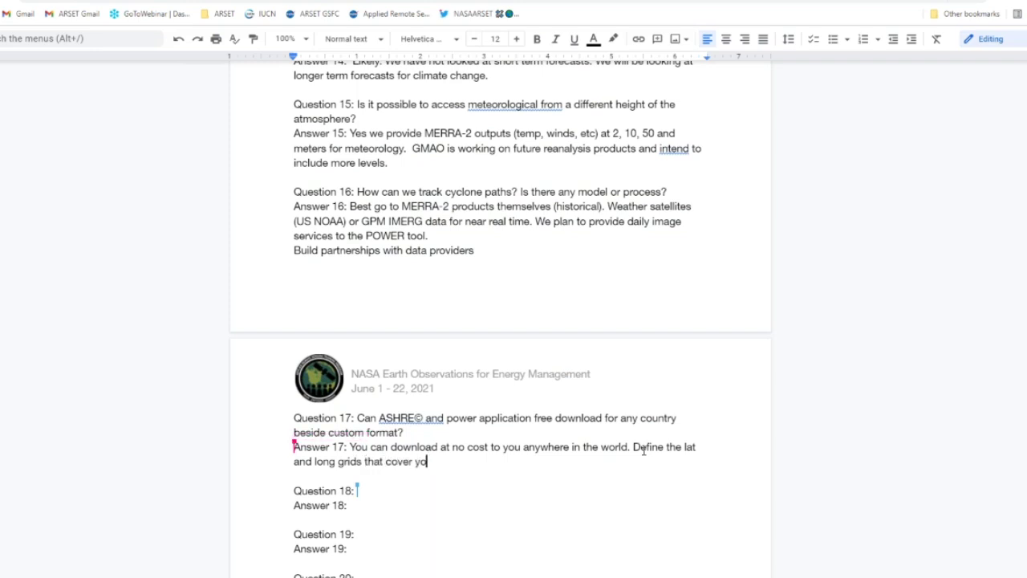
{"action": "type", "text": "ur region. Query fpr the param"}
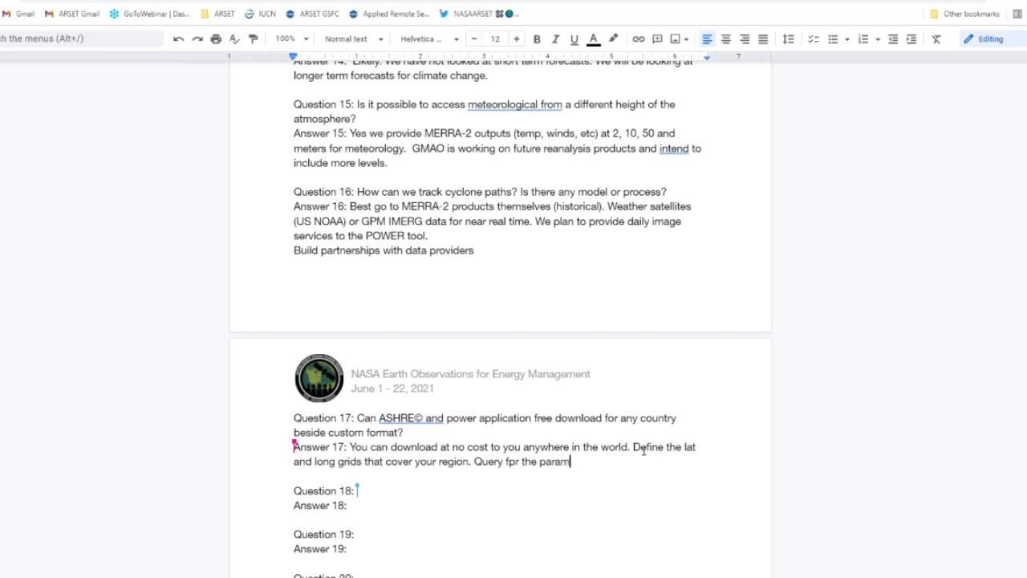
{"action": "type", "text": "eters you want and pull th"}
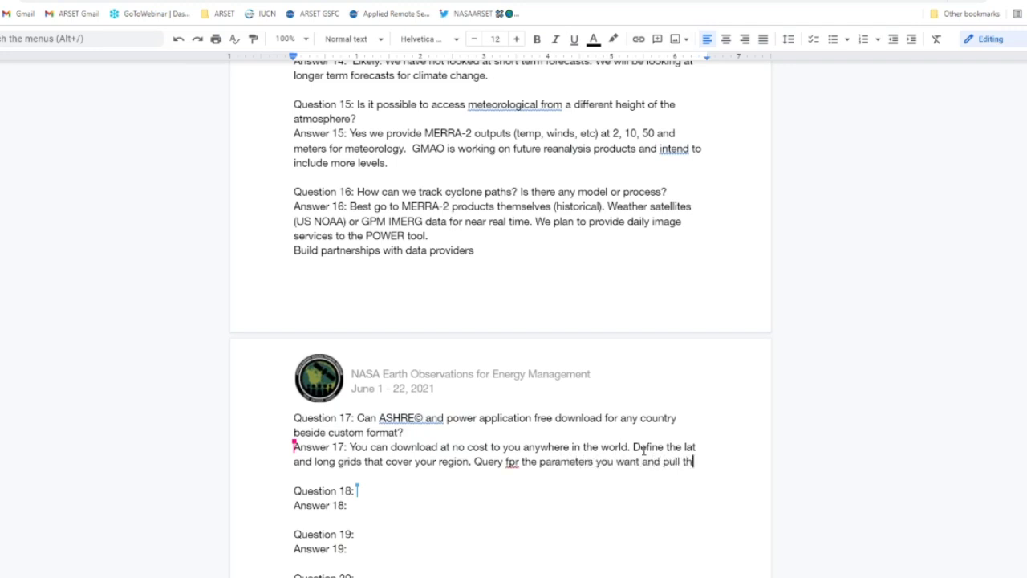
{"action": "type", "text": "at i "}
{"action": "type", "text": "nto t"}
{"action": "type", "text": "he"}
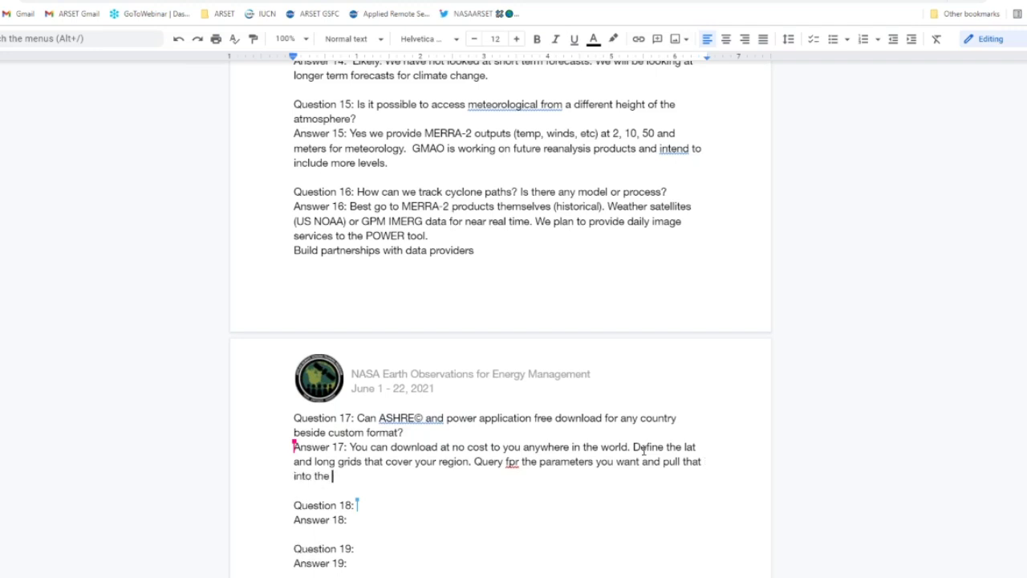
{"action": "key", "text": "BackSpace"}
{"action": "key", "text": "BackSpace"}
{"action": "key", "text": "BackSpace"}
{"action": "type", "text": "a GIS."}
{"action": "left_click", "coordinate": [518, 460]}
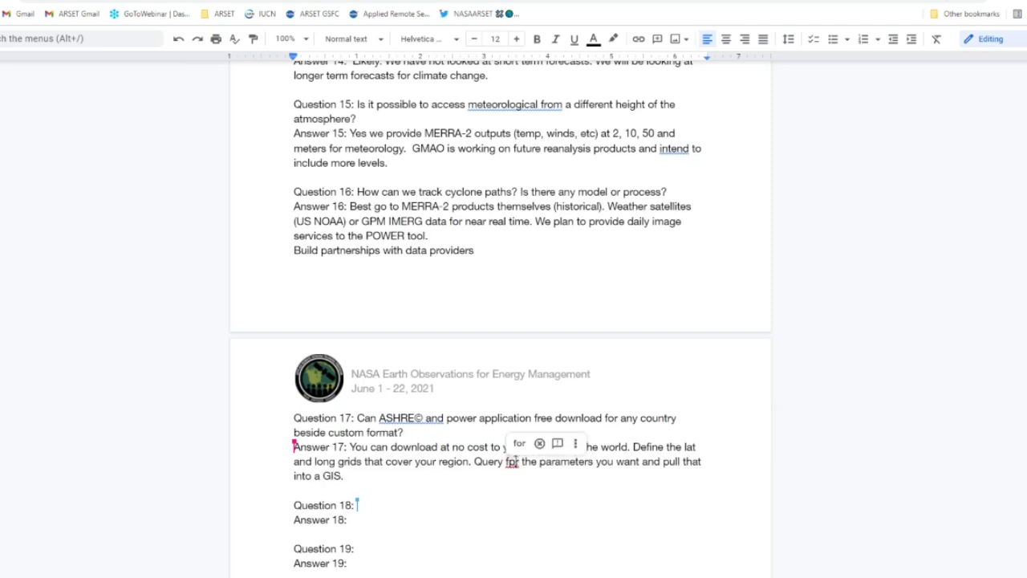
{"action": "key", "text": "BackSpace"}
{"action": "type", "text": "o"}
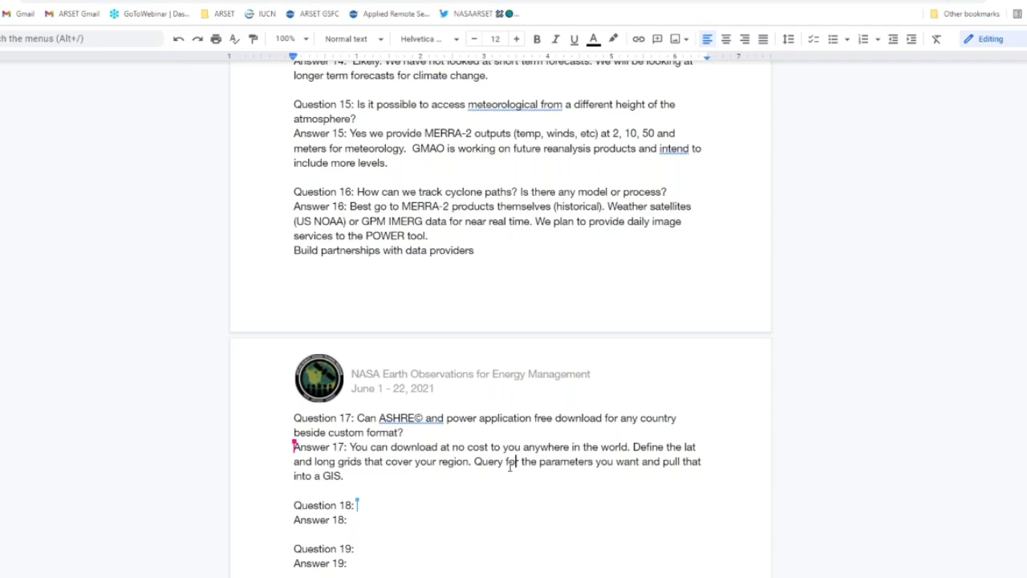
Place the cursor at the end of the Answer 17 line
{"action": "left_click", "coordinate": [380, 475]}
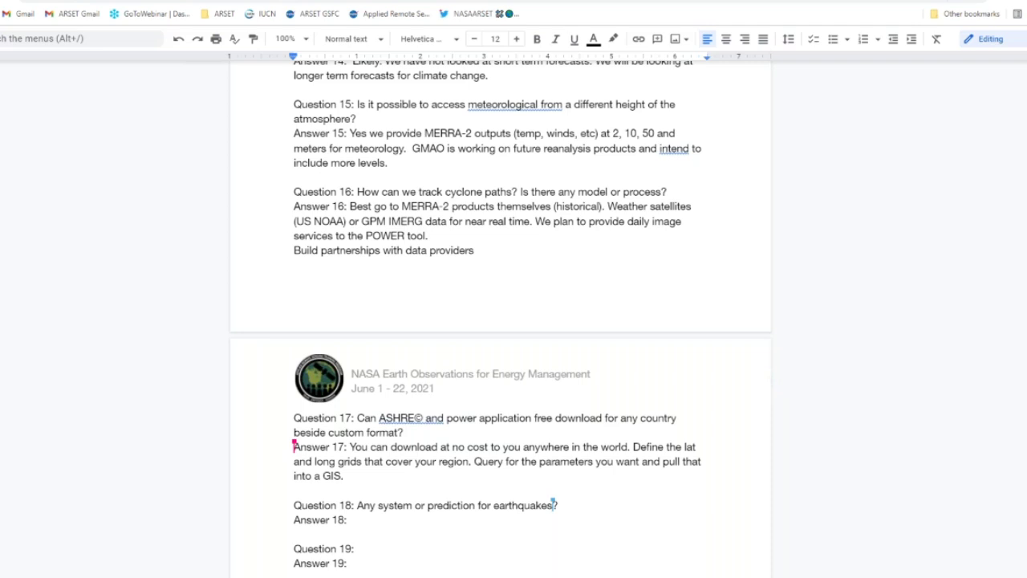
Answer 18: 'NASA's Disasters Portal has information on landslides. Not prediction of earthquake.'
{"action": "left_click", "coordinate": [429, 522]}
{"action": "type", "text": "NASA"}
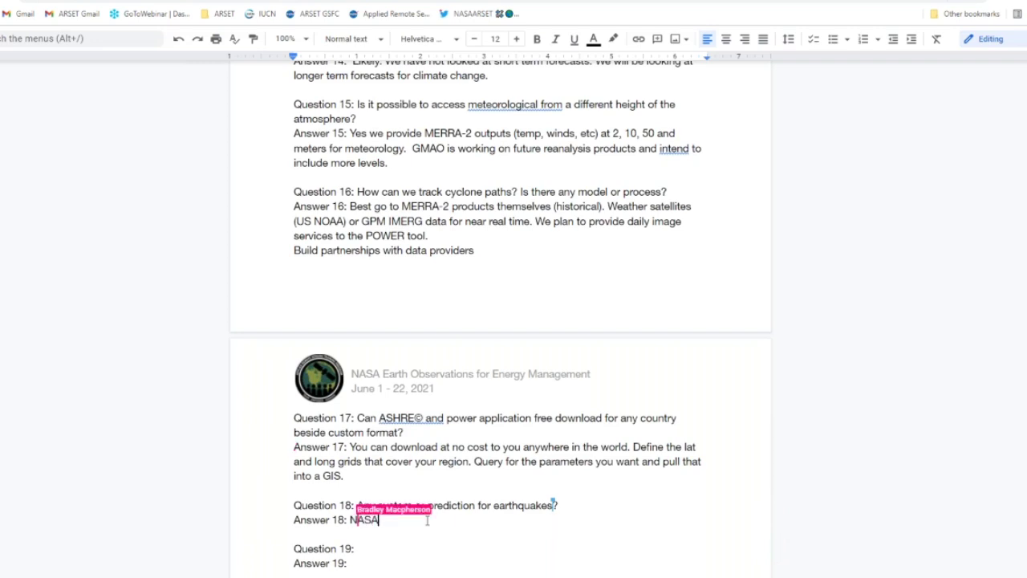
{"action": "type", "text": "'s Disa"}
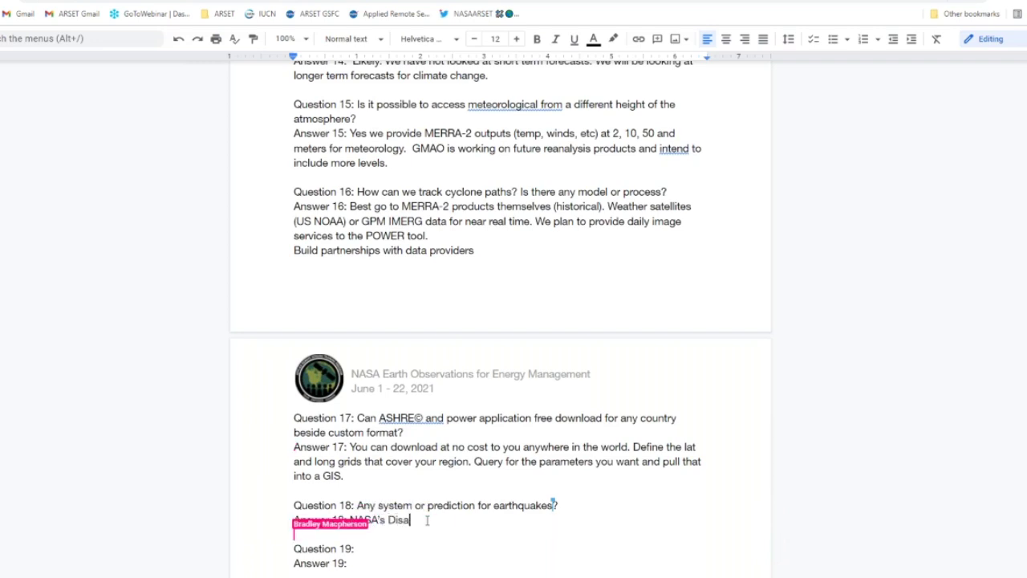
{"action": "type", "text": "sters Portal "}
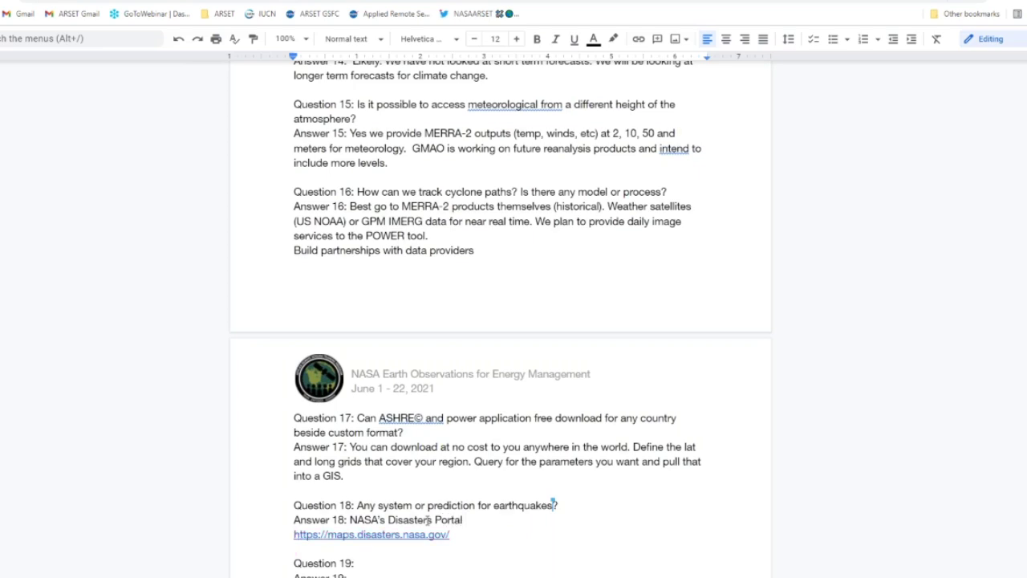
{"action": "type", "text": "has ni"}
{"action": "key", "text": "BackSpace"}
{"action": "key", "text": "BackSpace"}
{"action": "type", "text": "information "}
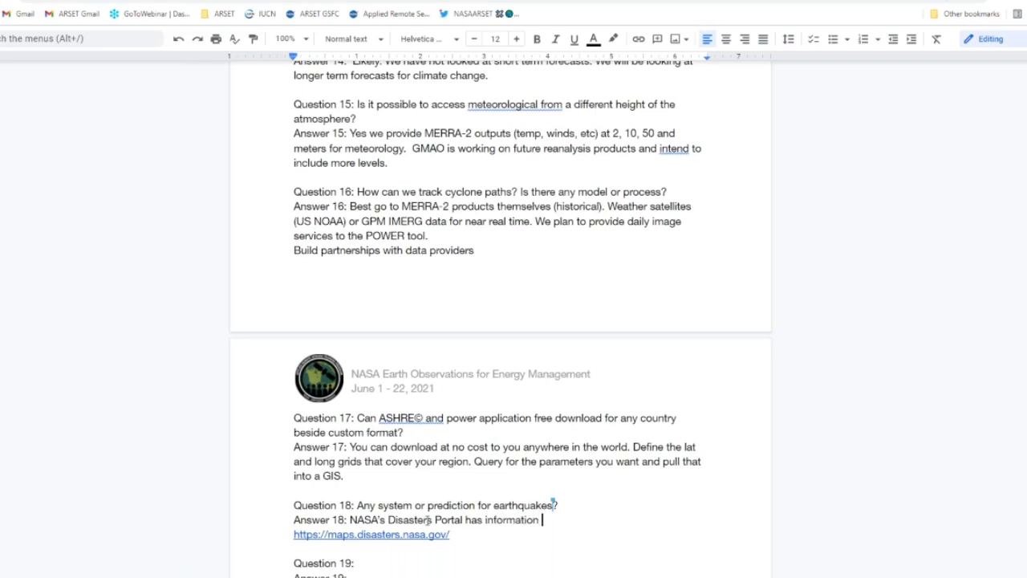
{"action": "type", "text": "on landslides. "}
{"action": "type", "text": "N"}
{"action": "key", "text": "BackSpace"}
{"action": "type", "text": "Not pr"}
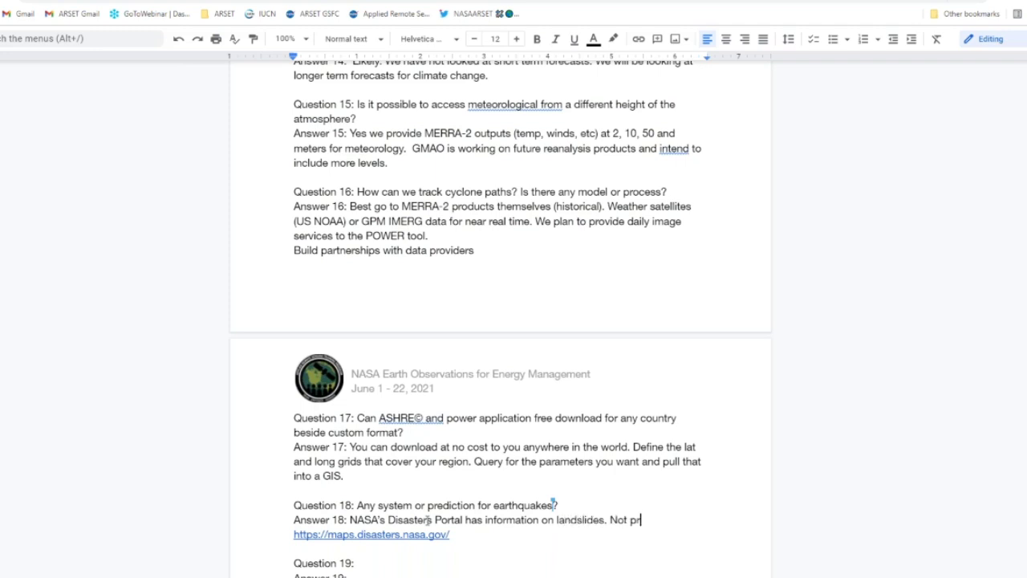
{"action": "type", "text": "ediction."}
{"action": "key", "text": "BackSpace"}
{"action": "key", "text": "BackSpace"}
{"action": "type", "text": "of earthqu"}
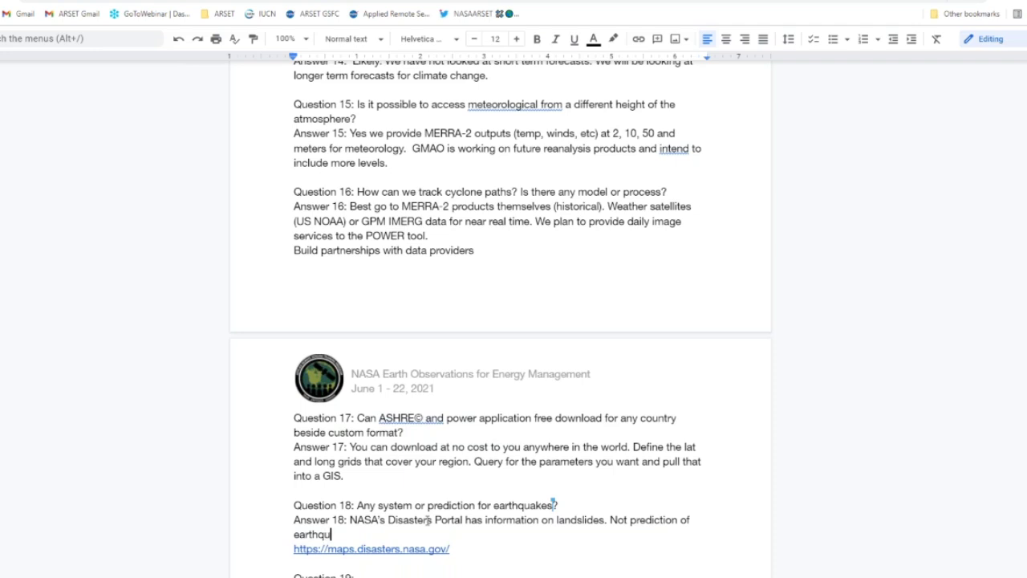
{"action": "type", "text": "ake."}
Scroll back to the top of the document and click into the introductory paragraph
{"action": "scroll", "coordinate": [566, 417], "scroll_direction": "up", "scroll_amount": 10}
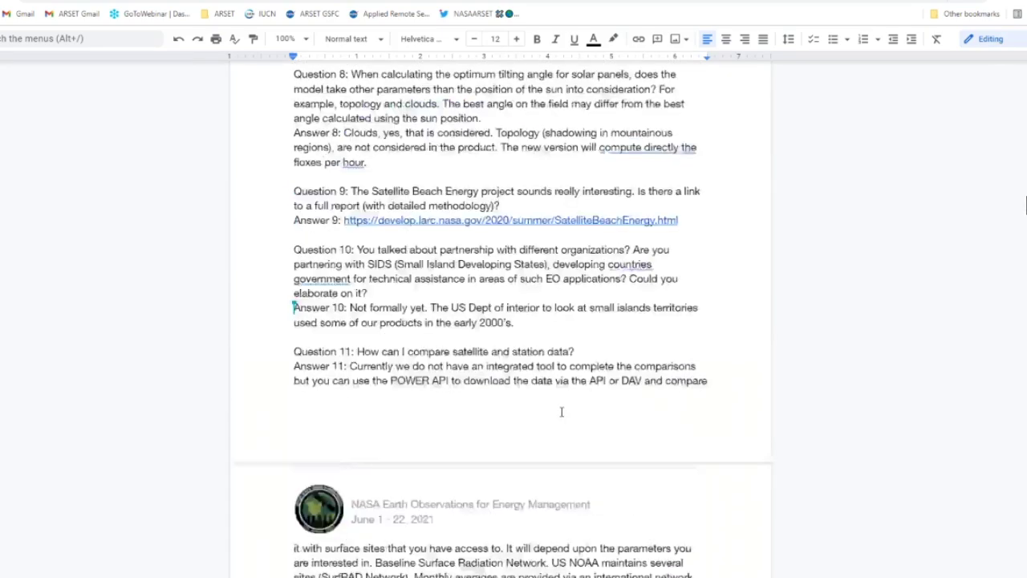
{"action": "scroll", "coordinate": [562, 412], "scroll_direction": "up", "scroll_amount": 10}
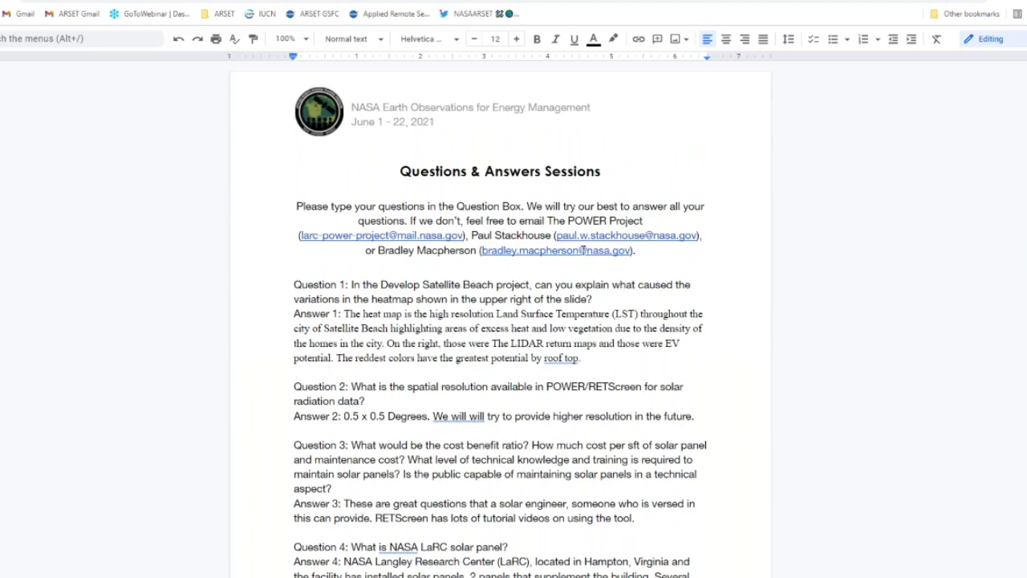
{"action": "left_click", "coordinate": [725, 206]}
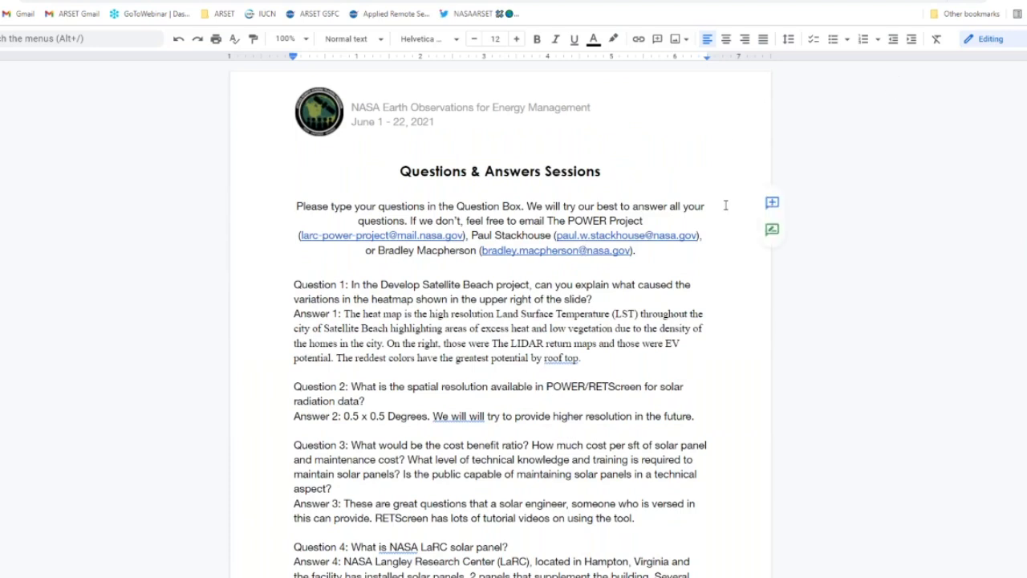